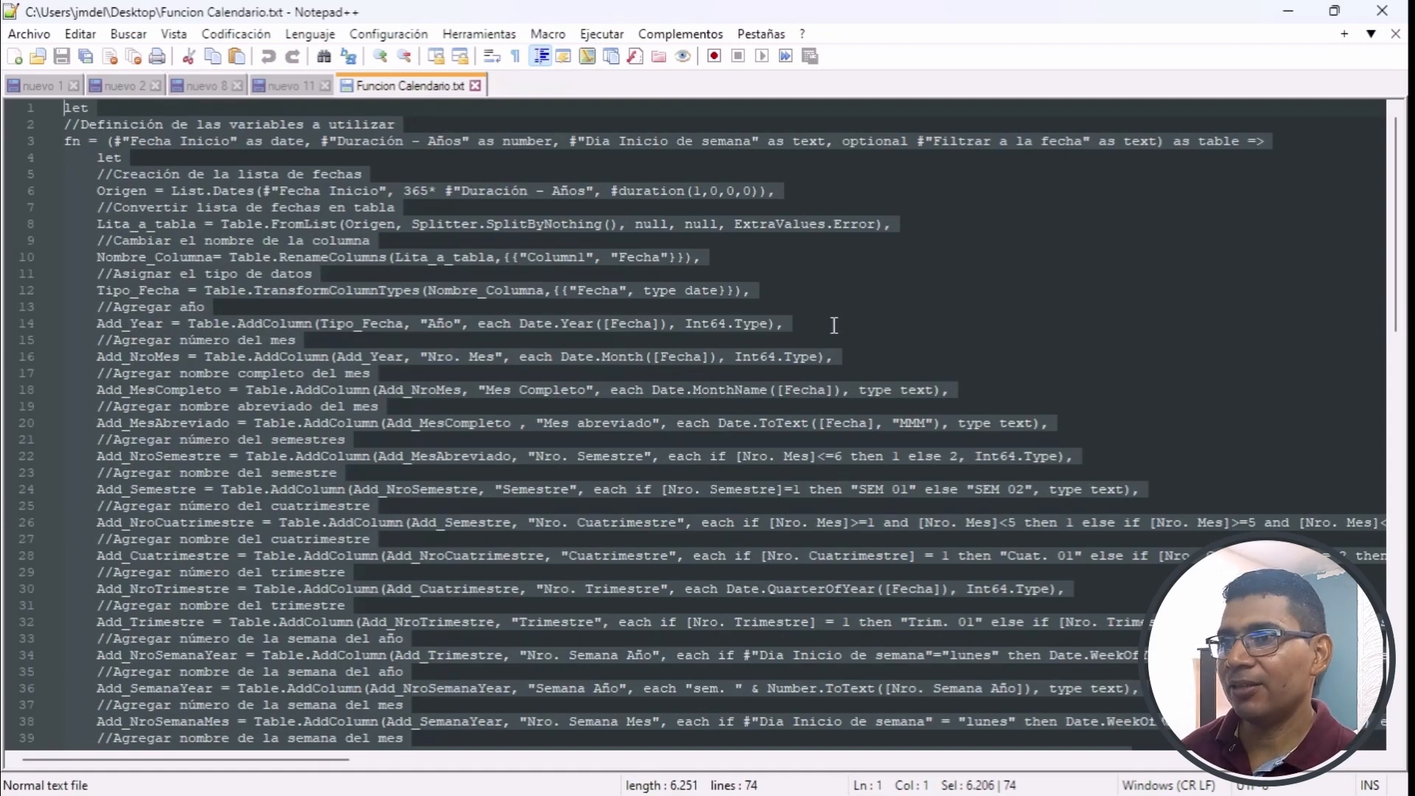
# - Copy the entire calendar function code from Funcion Calendario.txt and create a blank query in Power BI Desktop
pyautogui.hotkey('ctrl', 'c')
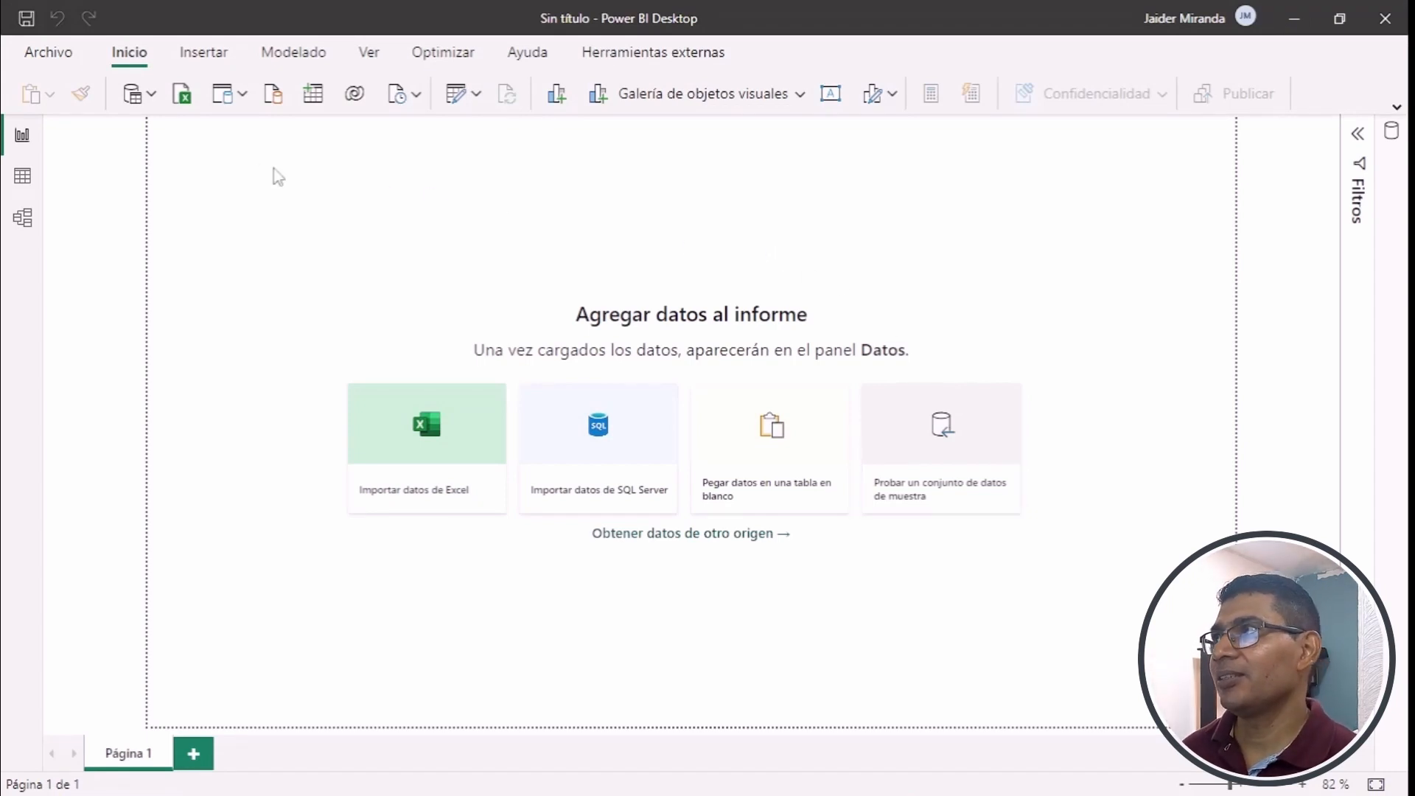
pyautogui.click(152, 96)
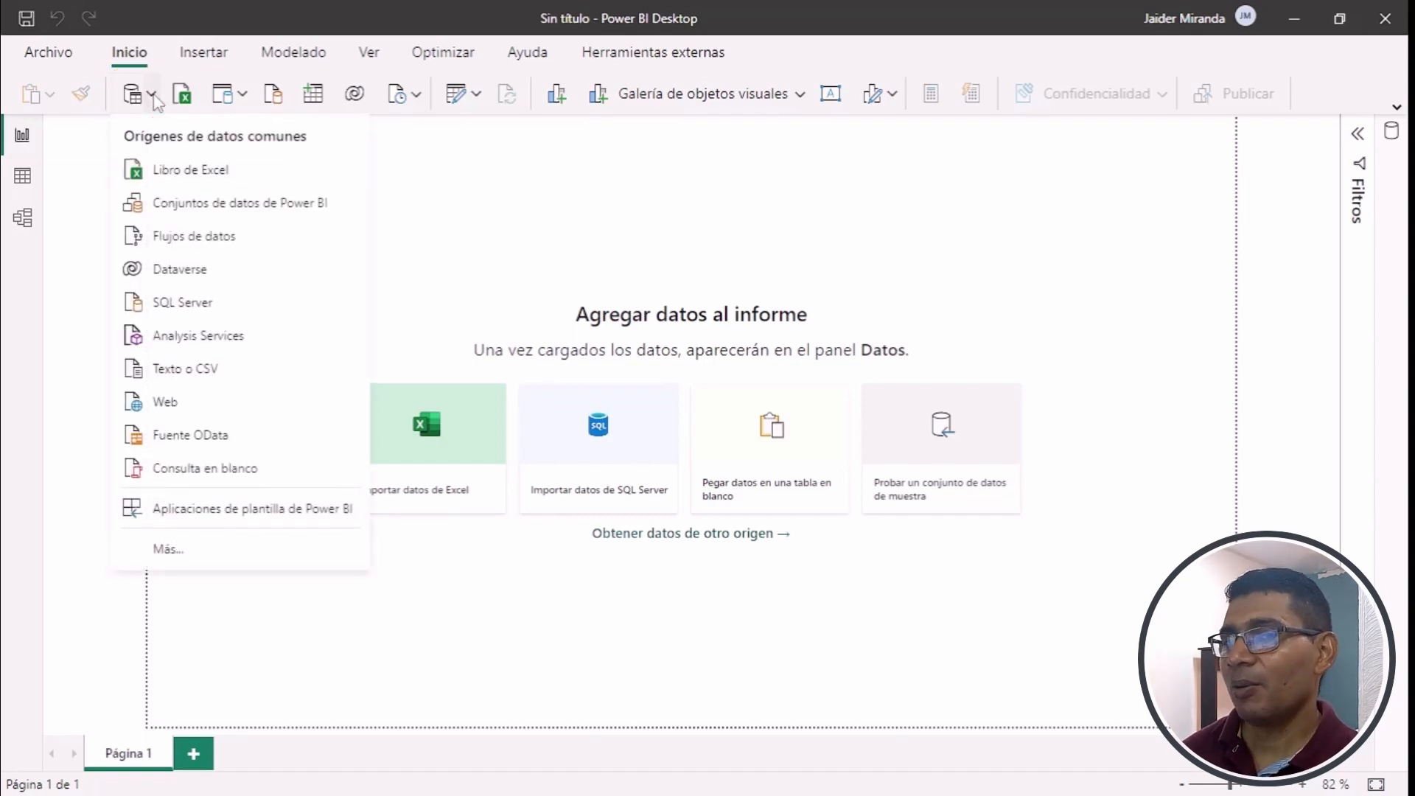
pyautogui.click(317, 475)
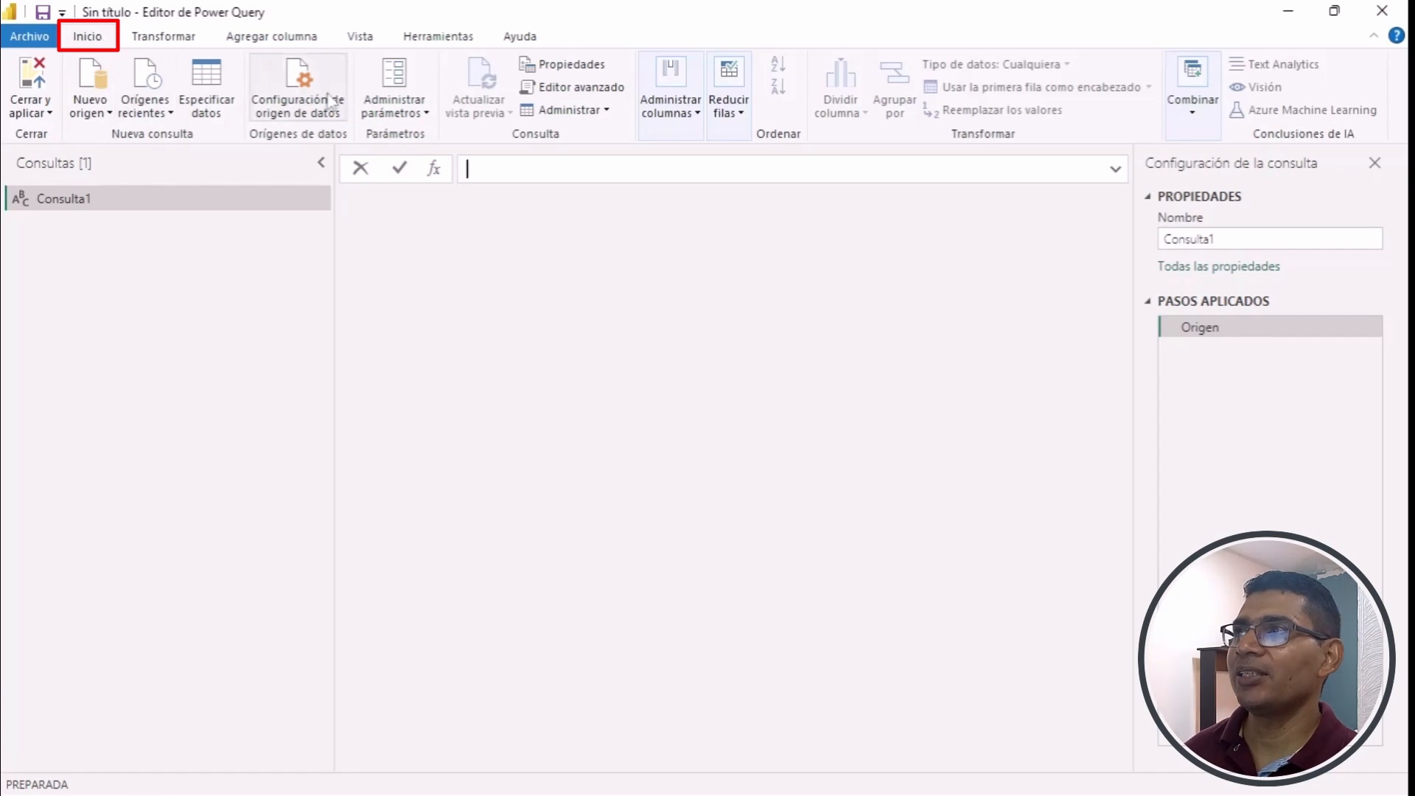
# - Replace the blank query's default code in the advanced editor with the copied calendar function code
pyautogui.click(592, 94)
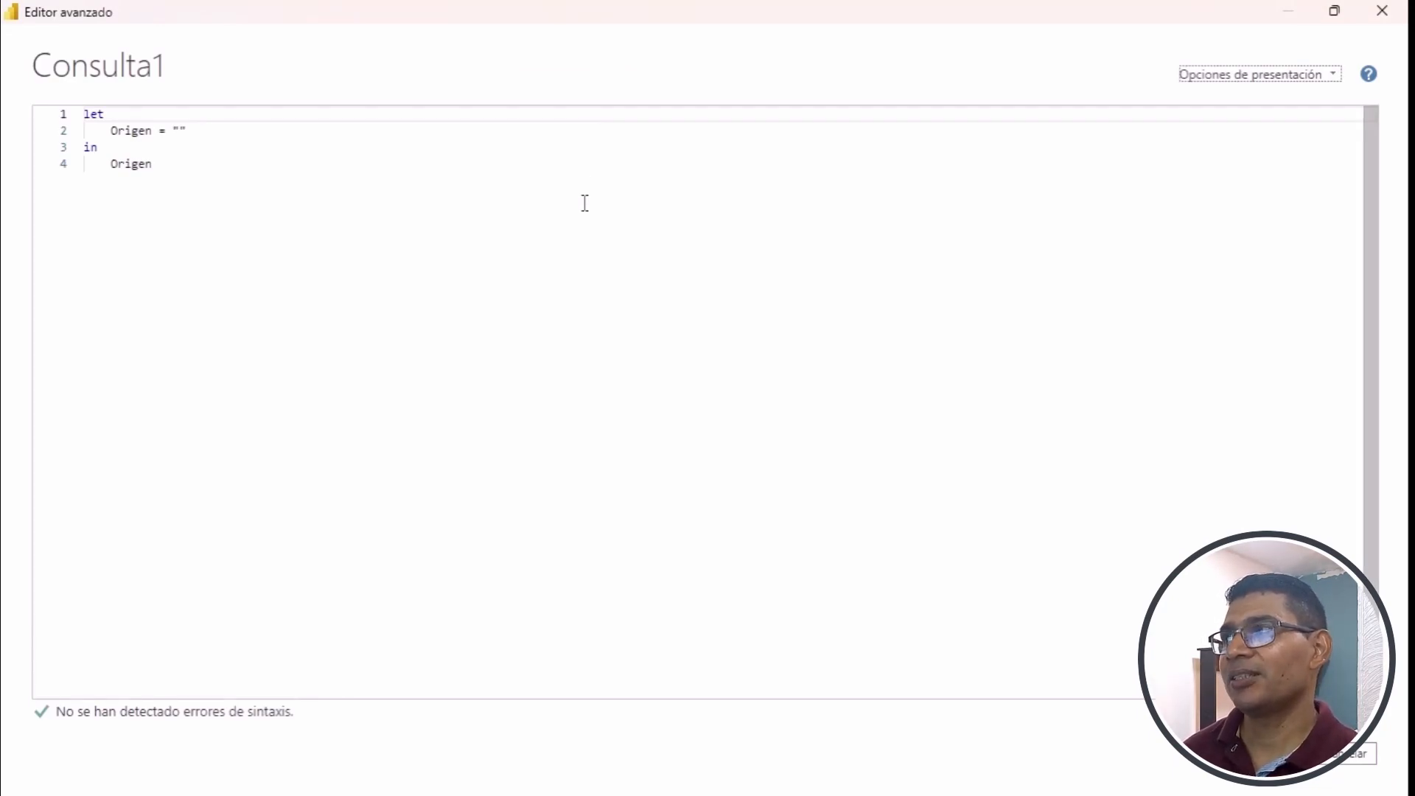
pyautogui.click(585, 202)
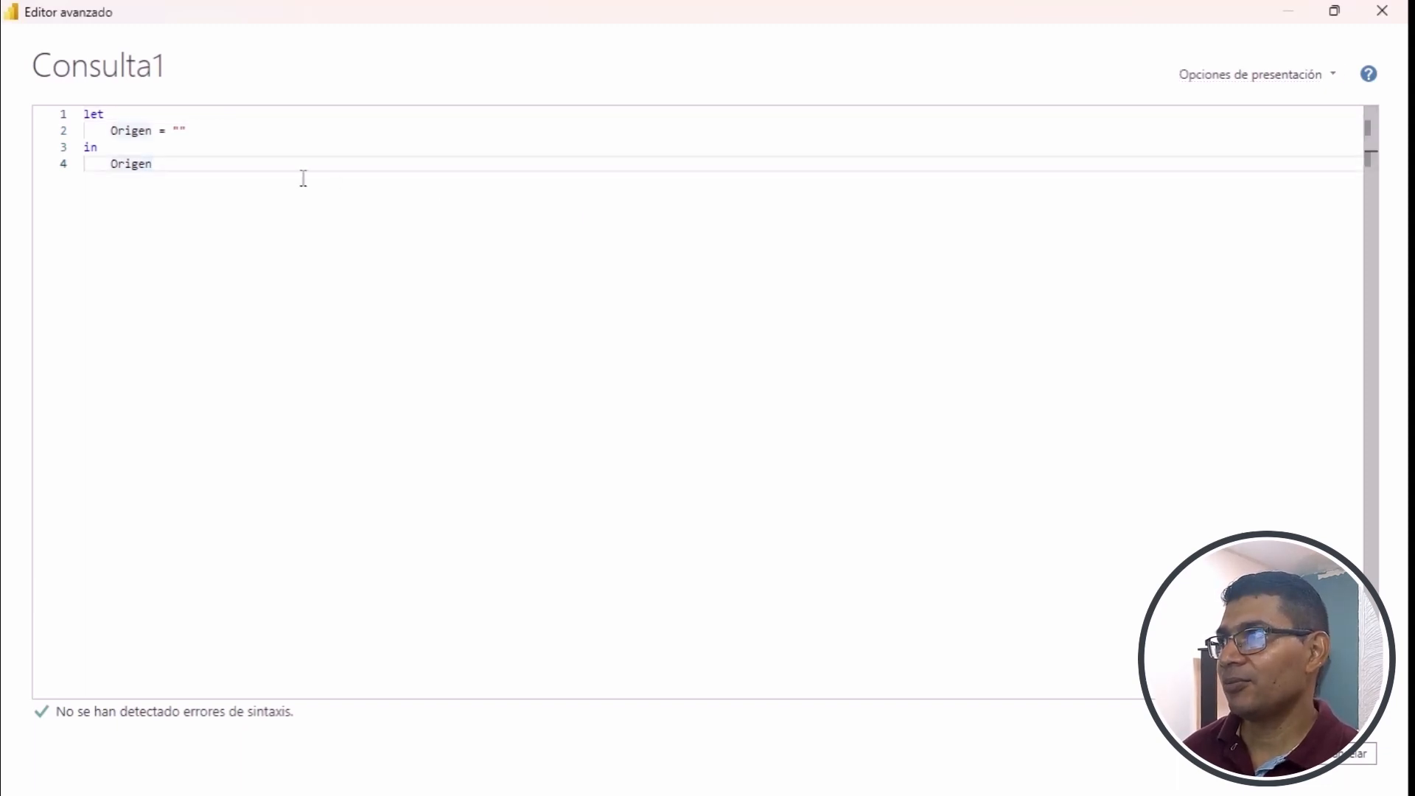
pyautogui.moveTo(180, 163); pyautogui.dragTo(84, 114)
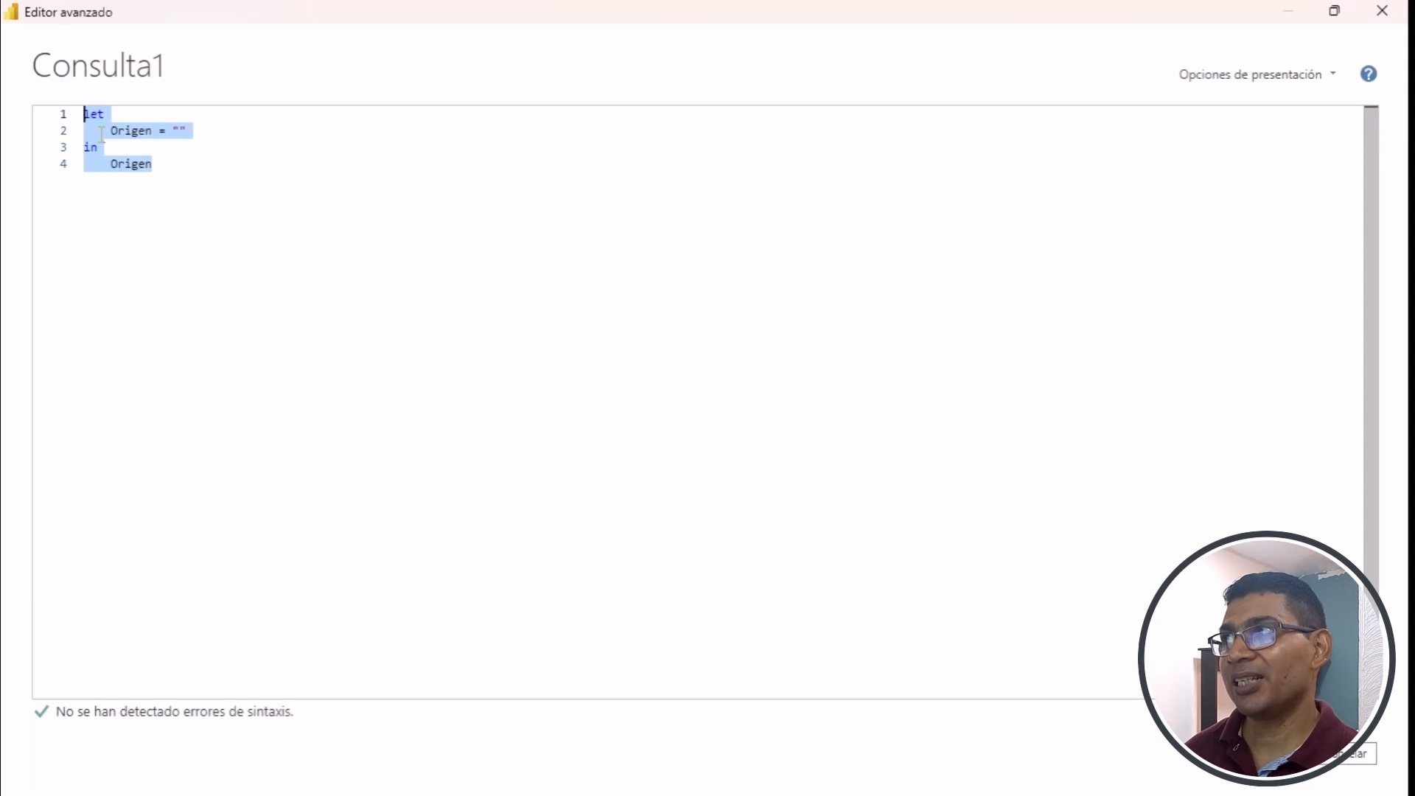
pyautogui.press('Delete')
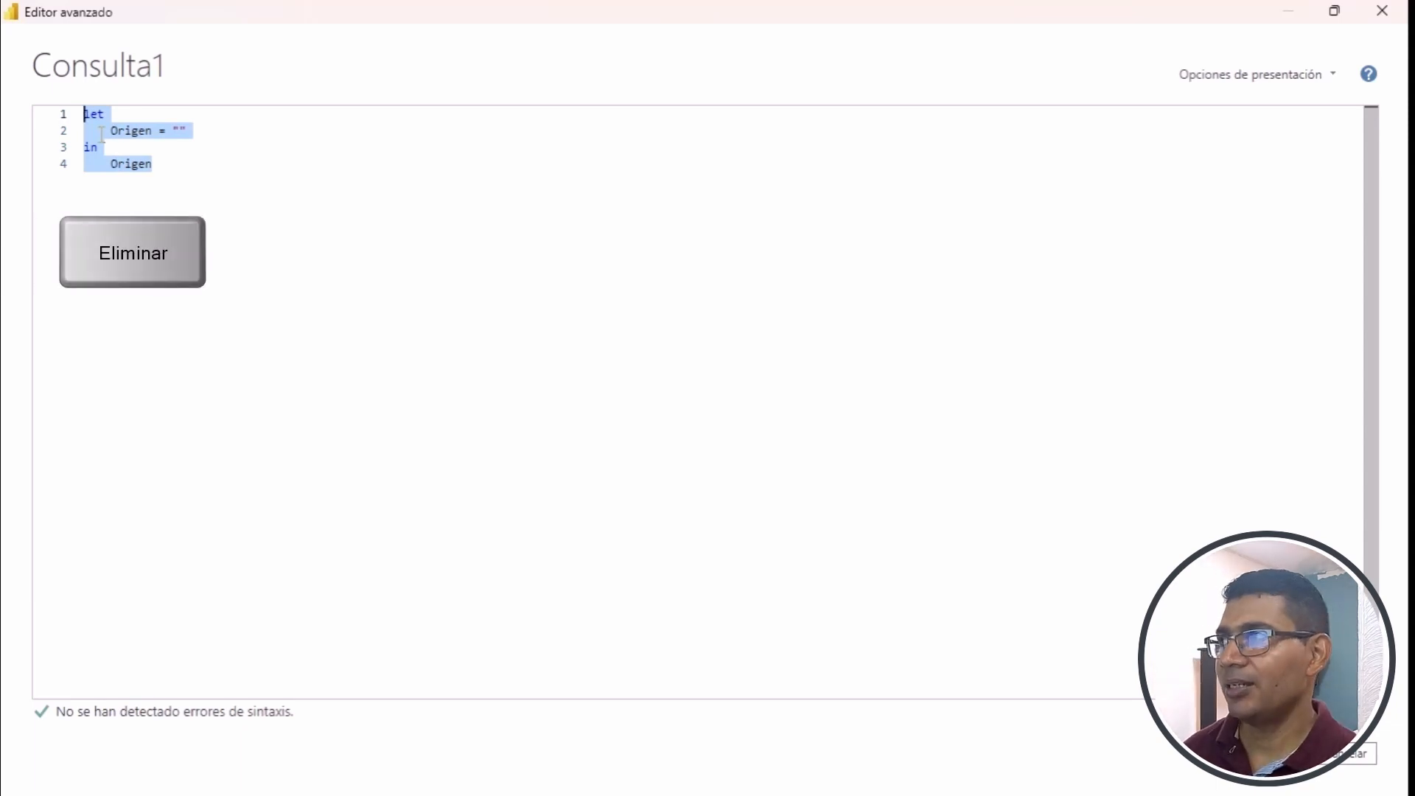
pyautogui.press('Delete')
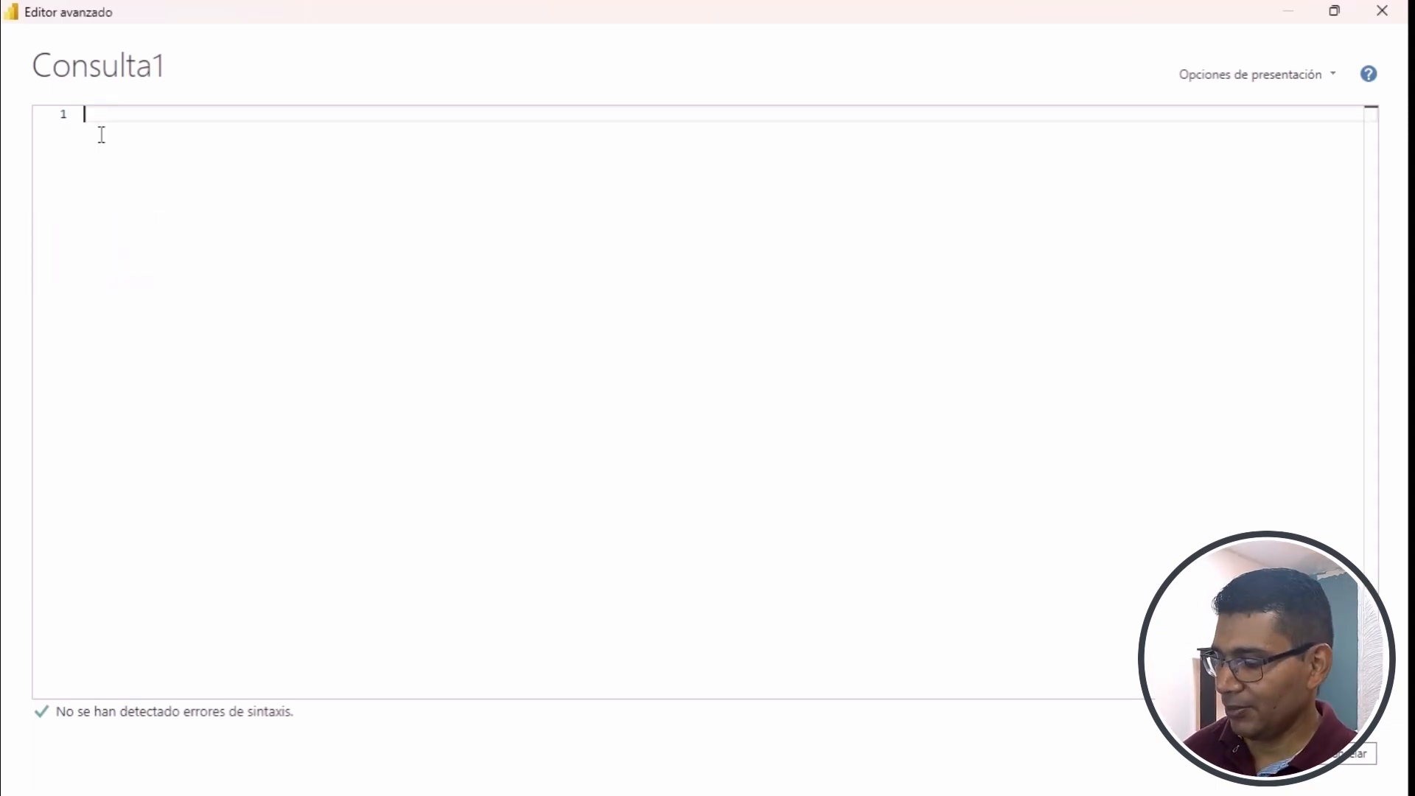
pyautogui.hotkey('ctrl', 'v')
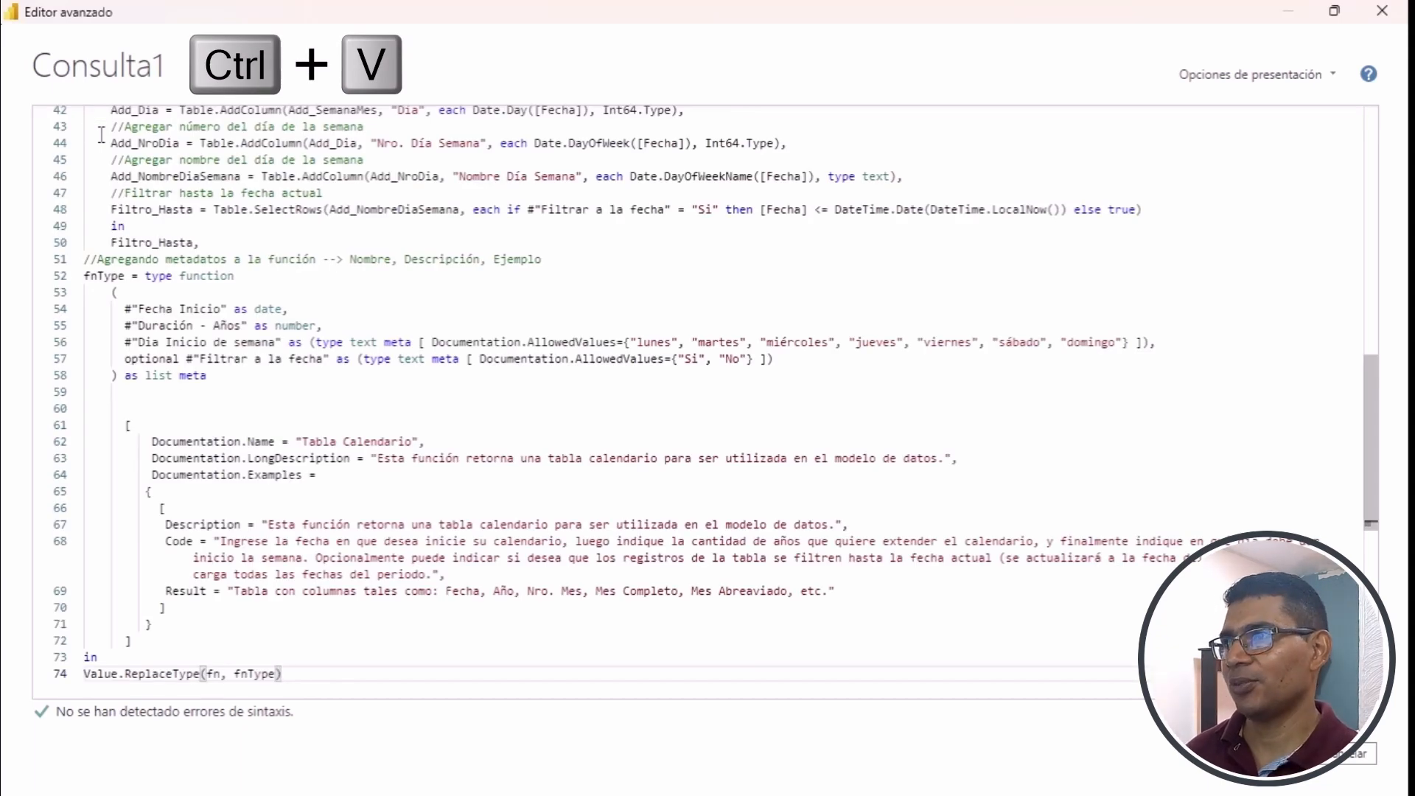
# - Review the pasted calendar code, including the variable definitions and added columns, and apply it to the query
pyautogui.scroll(5, 459, 344)
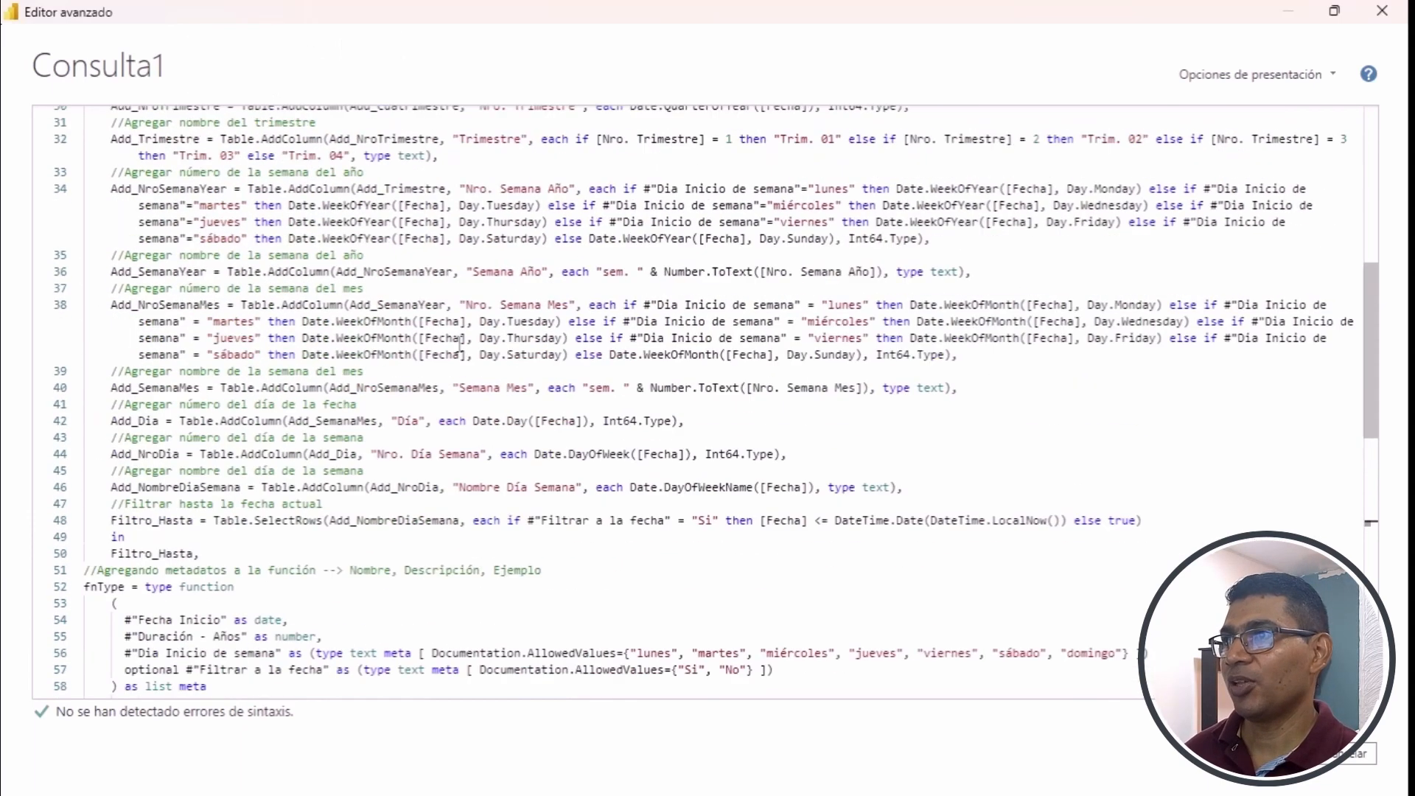
pyautogui.scroll(7, 459, 345)
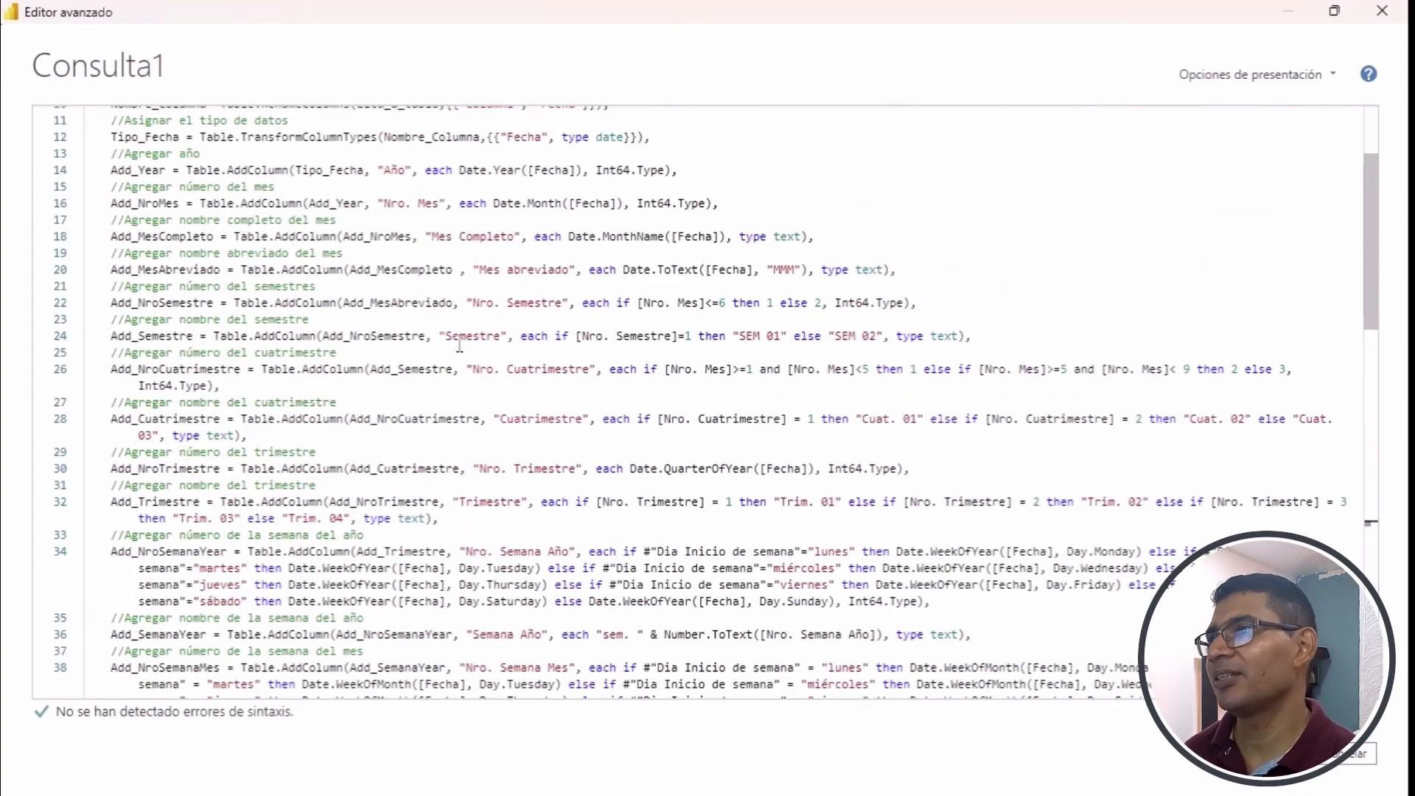
pyautogui.scroll(4, 459, 345)
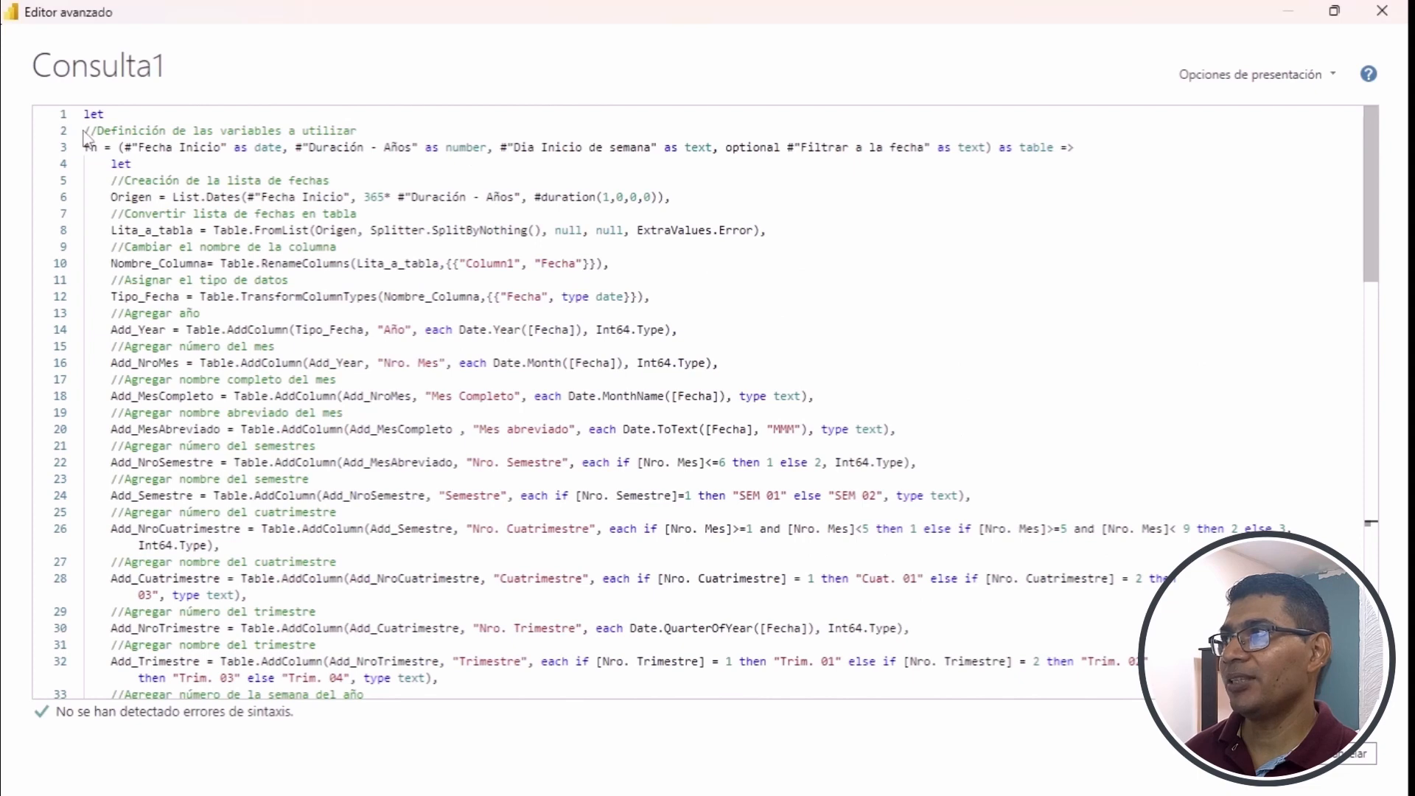
pyautogui.moveTo(83, 131); pyautogui.dragTo(386, 128)
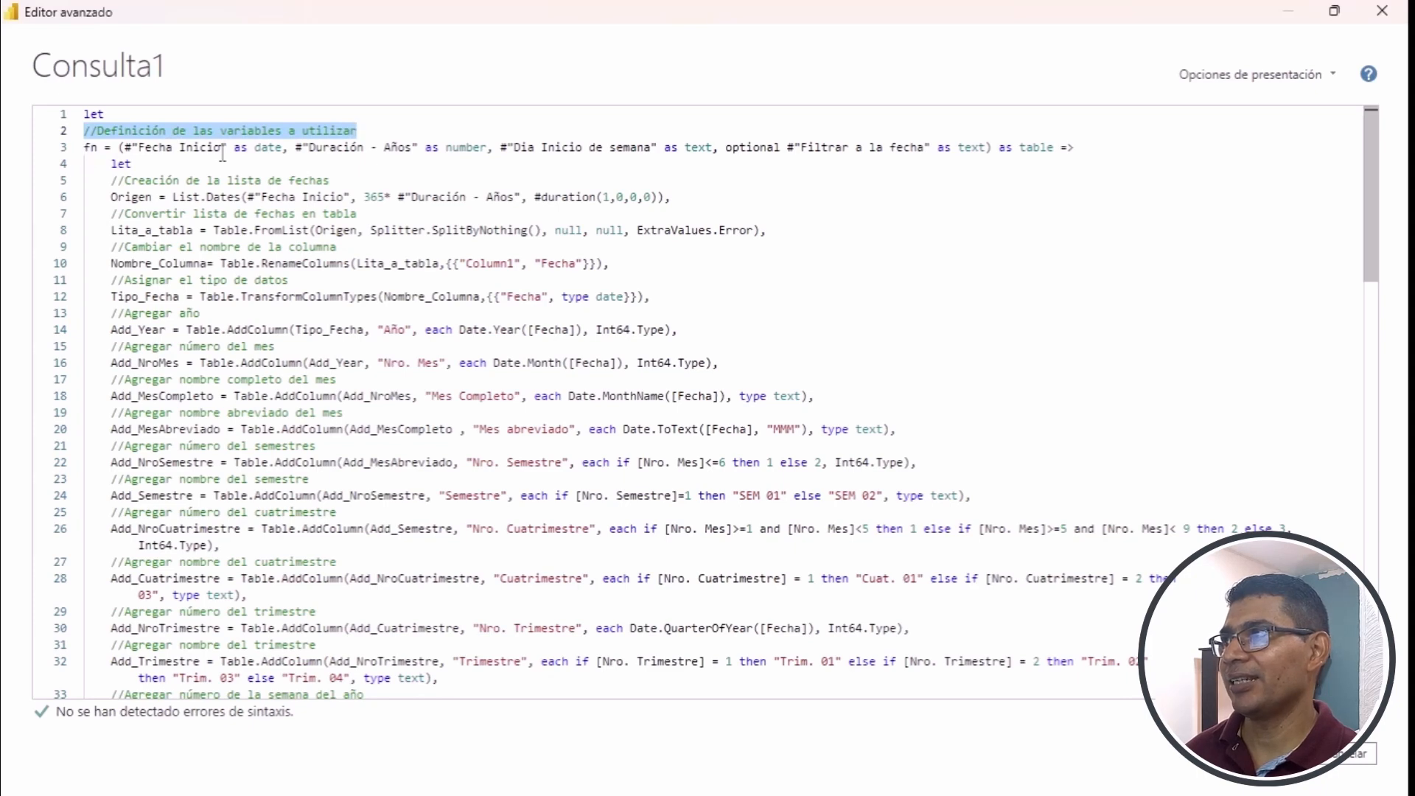
pyautogui.scroll(-3, 442, 320)
pyautogui.scroll(2, 443, 321)
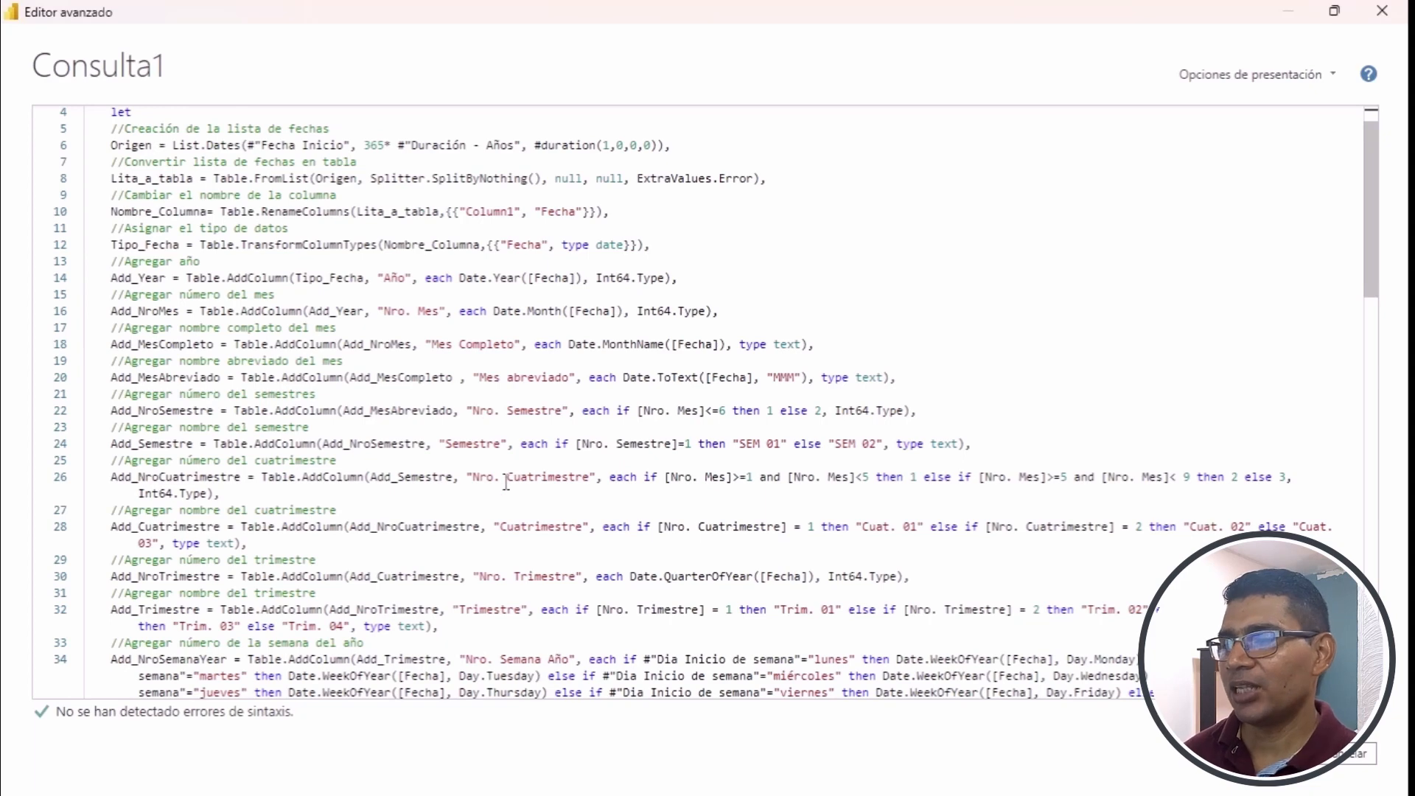
pyautogui.scroll(-1, 506, 483)
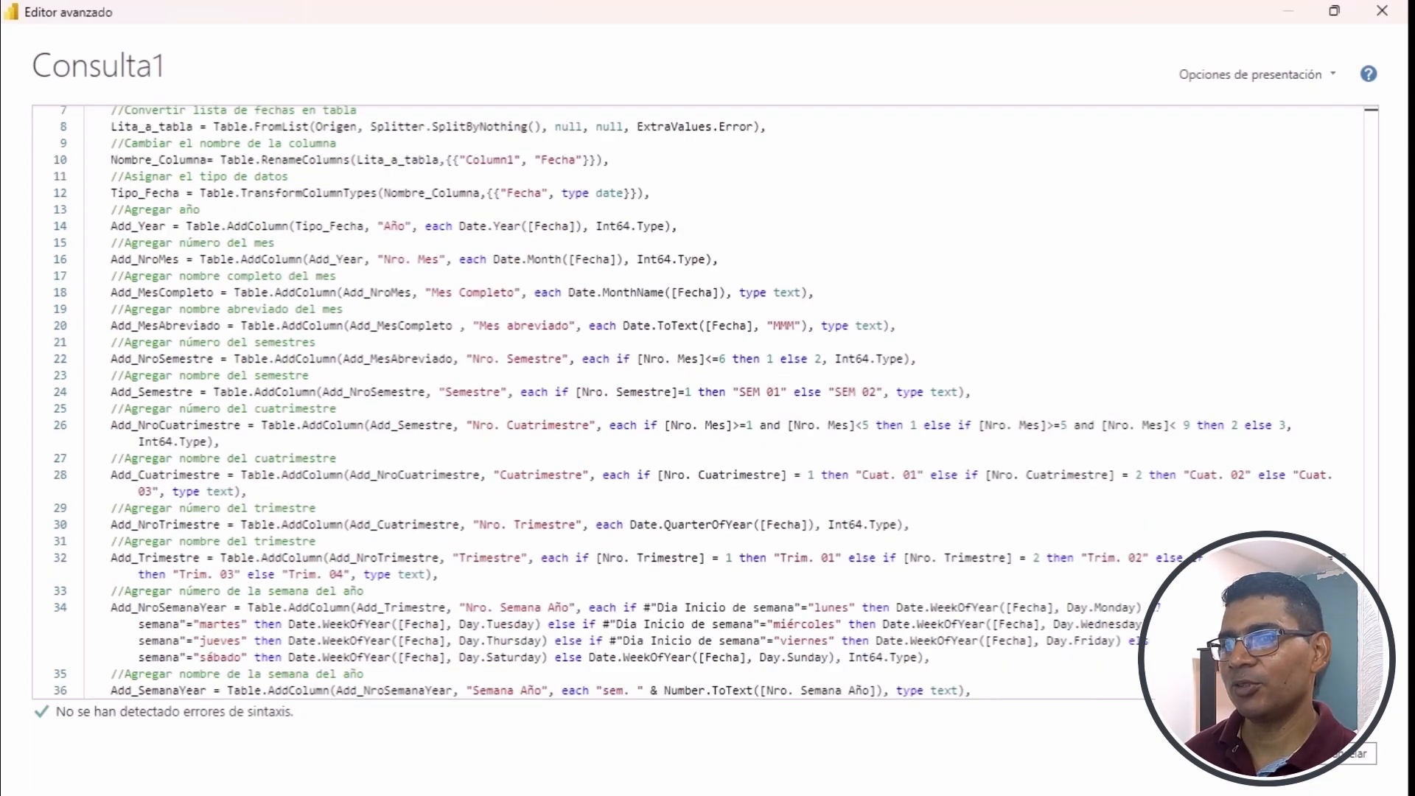
pyautogui.click(1264, 753)
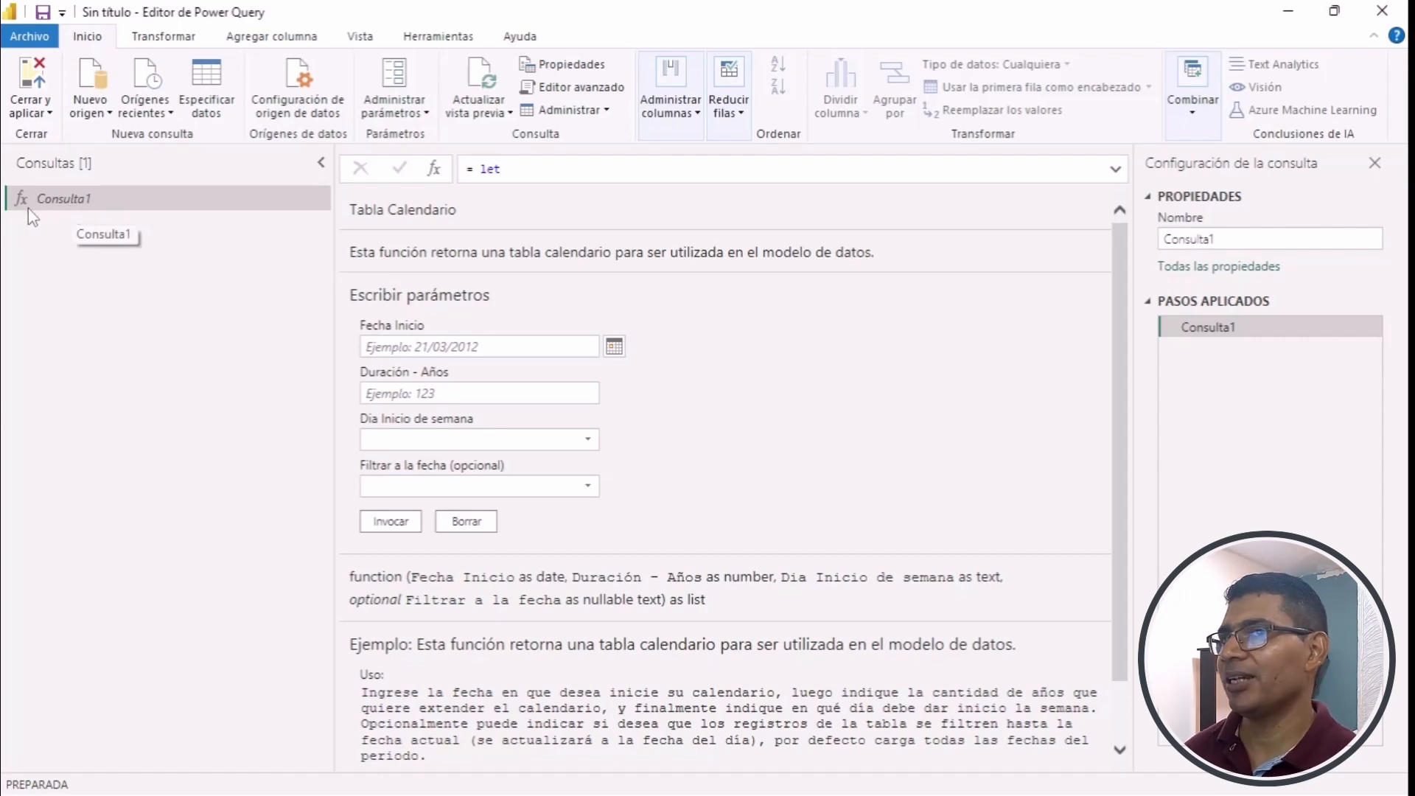
# - Rename the calendar function query as FuncionCalendario
pyautogui.scroll(-1, 969, 368)
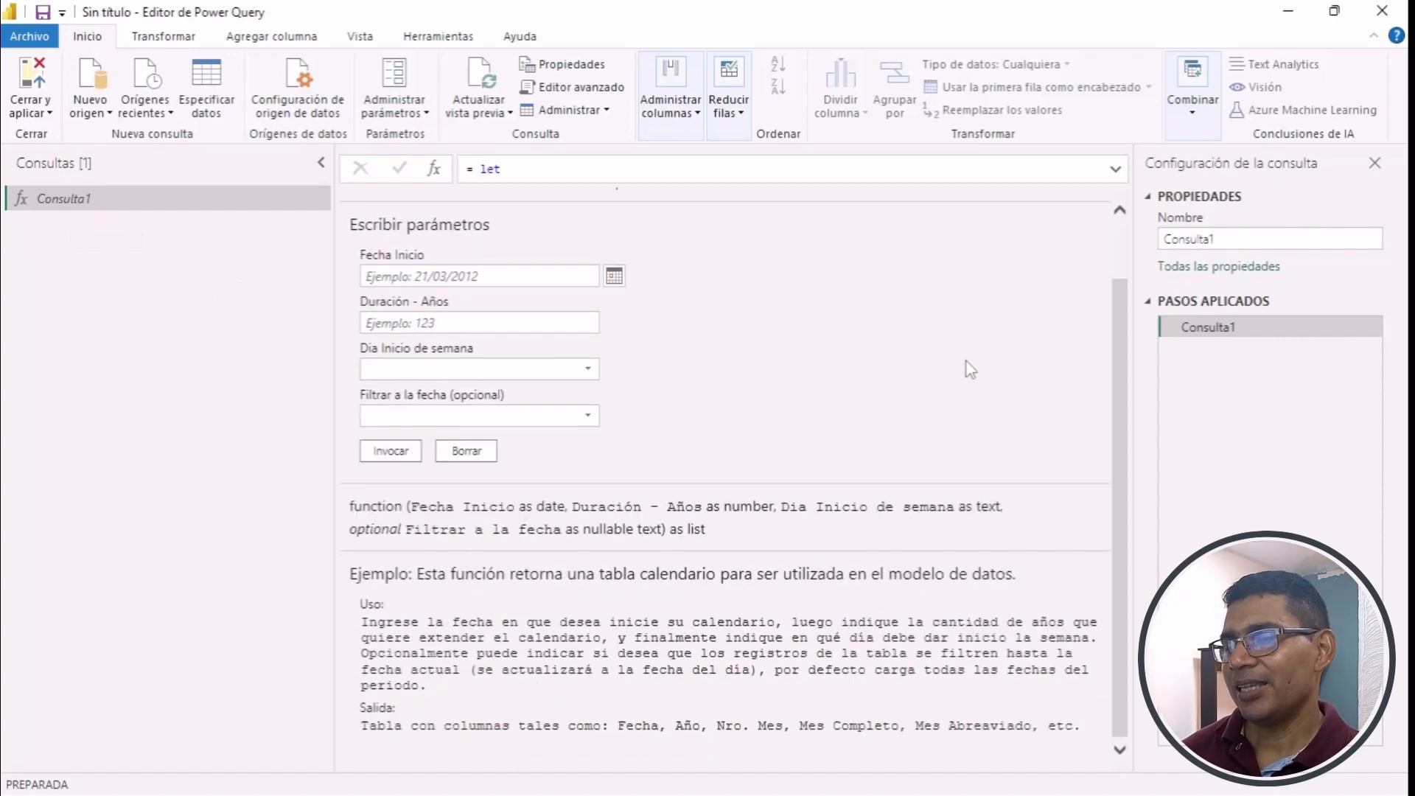
pyautogui.scroll(1, 964, 371)
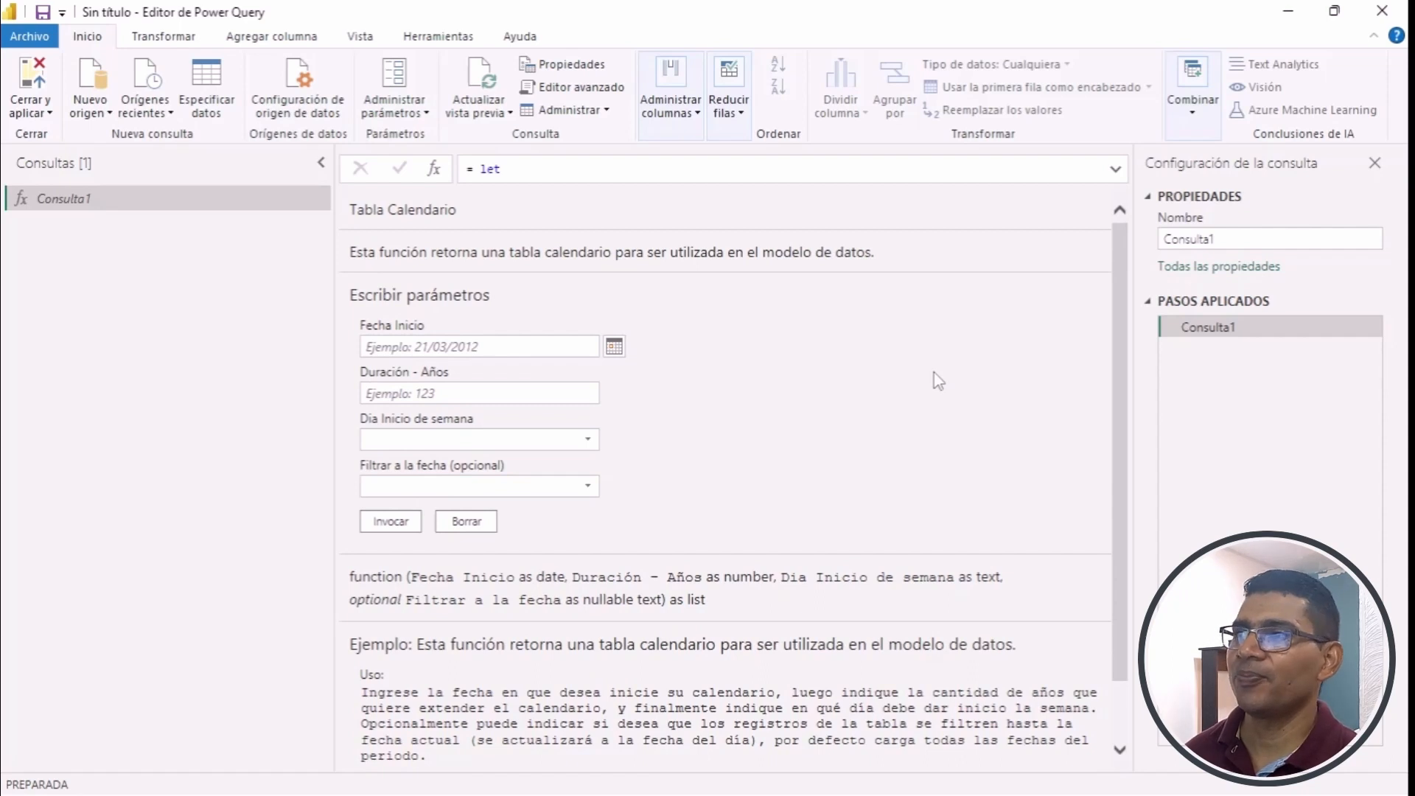
pyautogui.click(1253, 237)
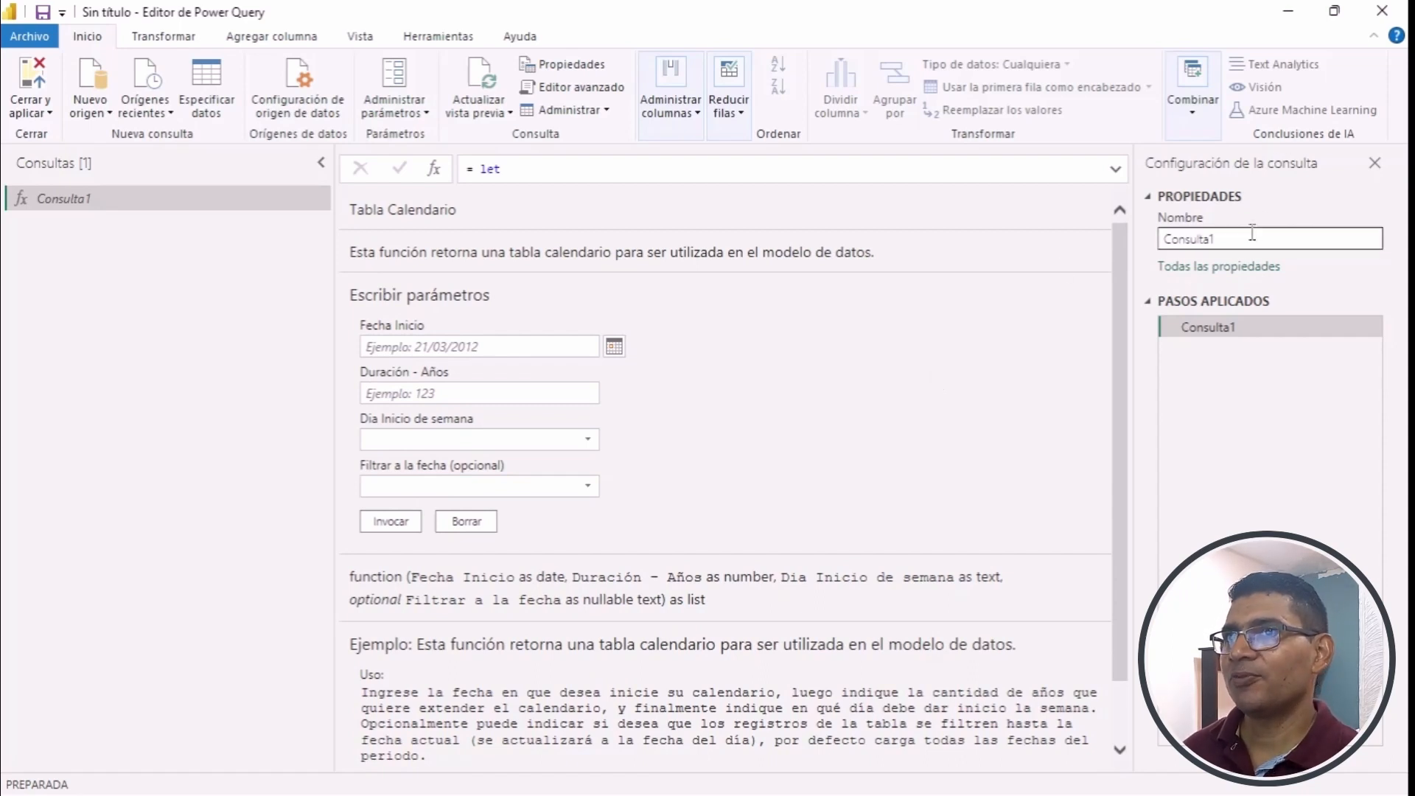
pyautogui.moveTo(1263, 238); pyautogui.dragTo(1153, 247)
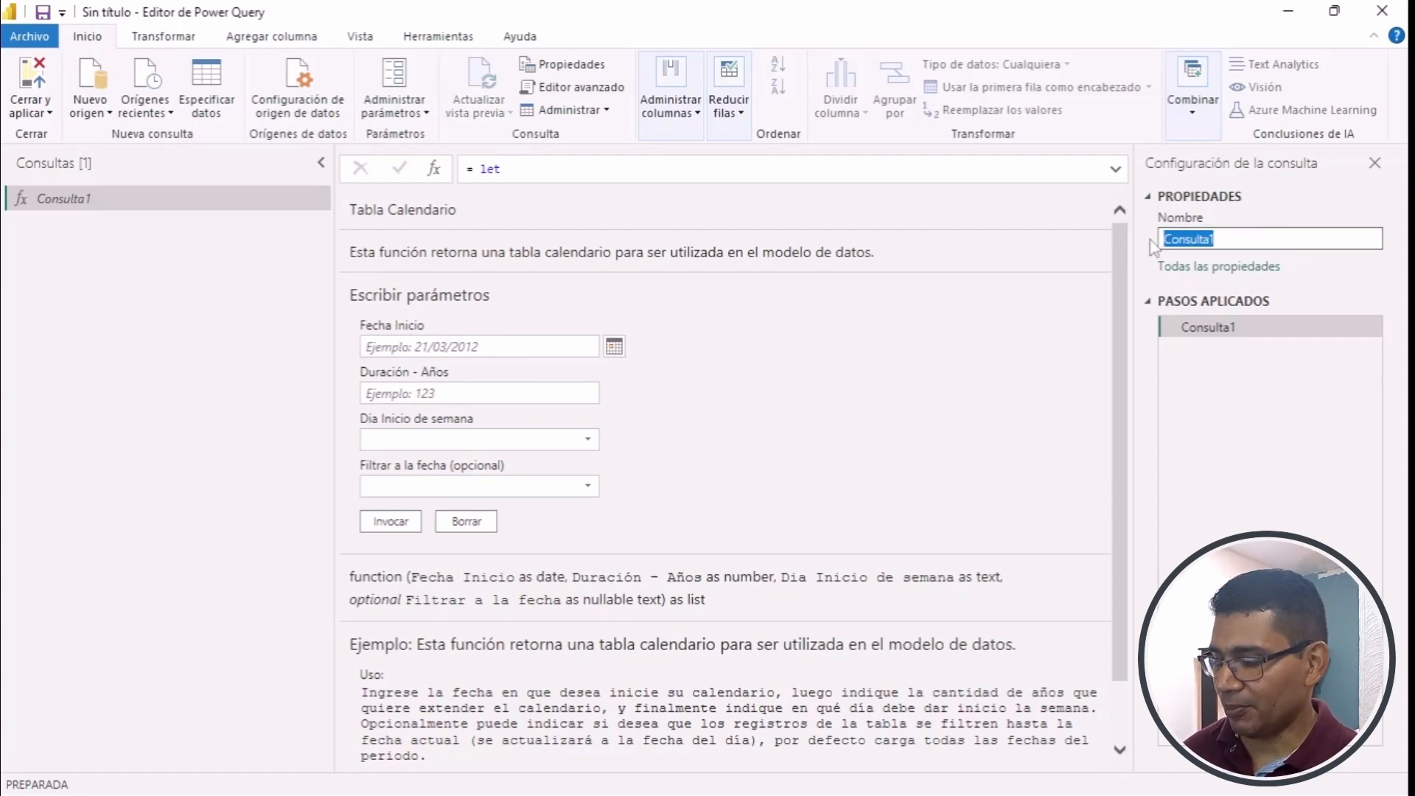
pyautogui.write('Fun')
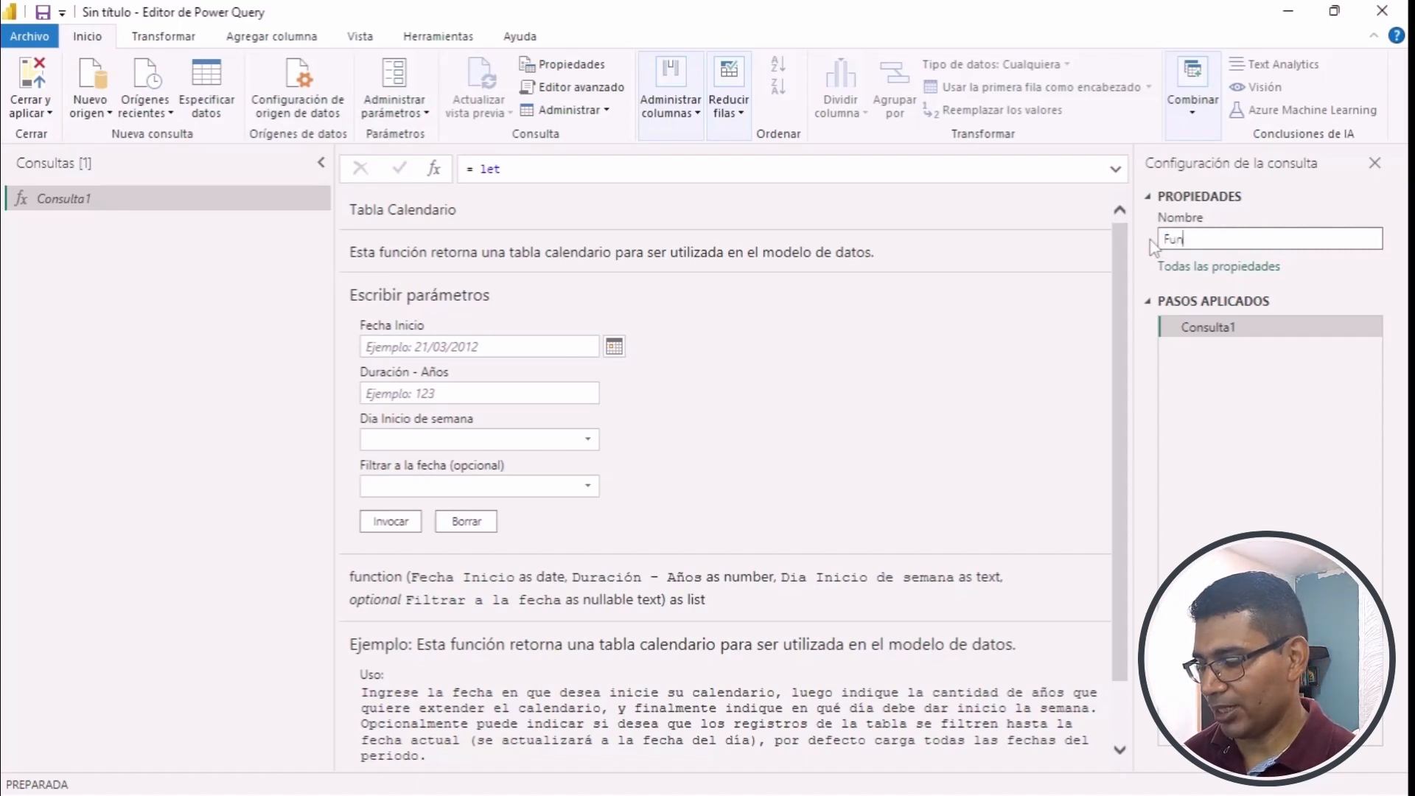
pyautogui.write('cionCalendario')
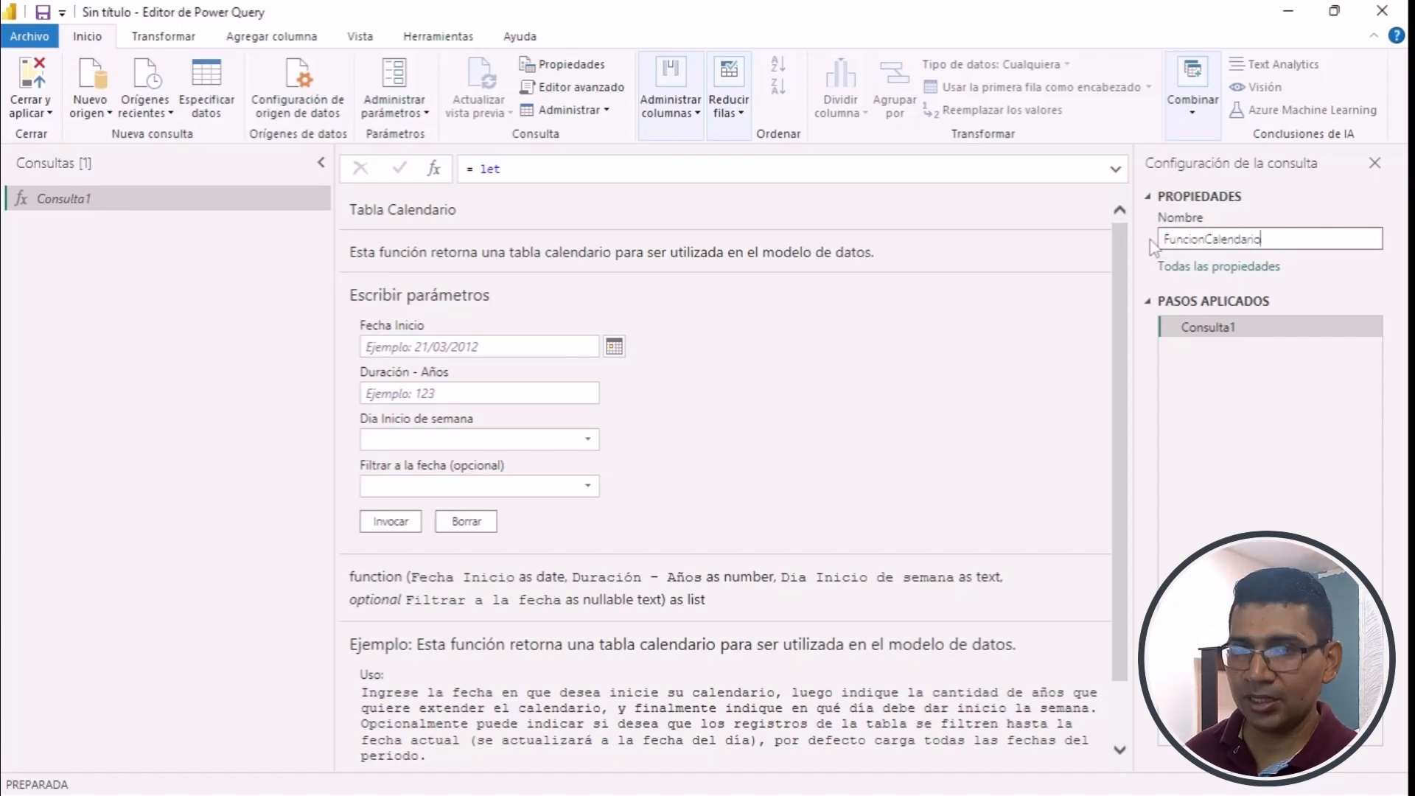
pyautogui.press('Return')
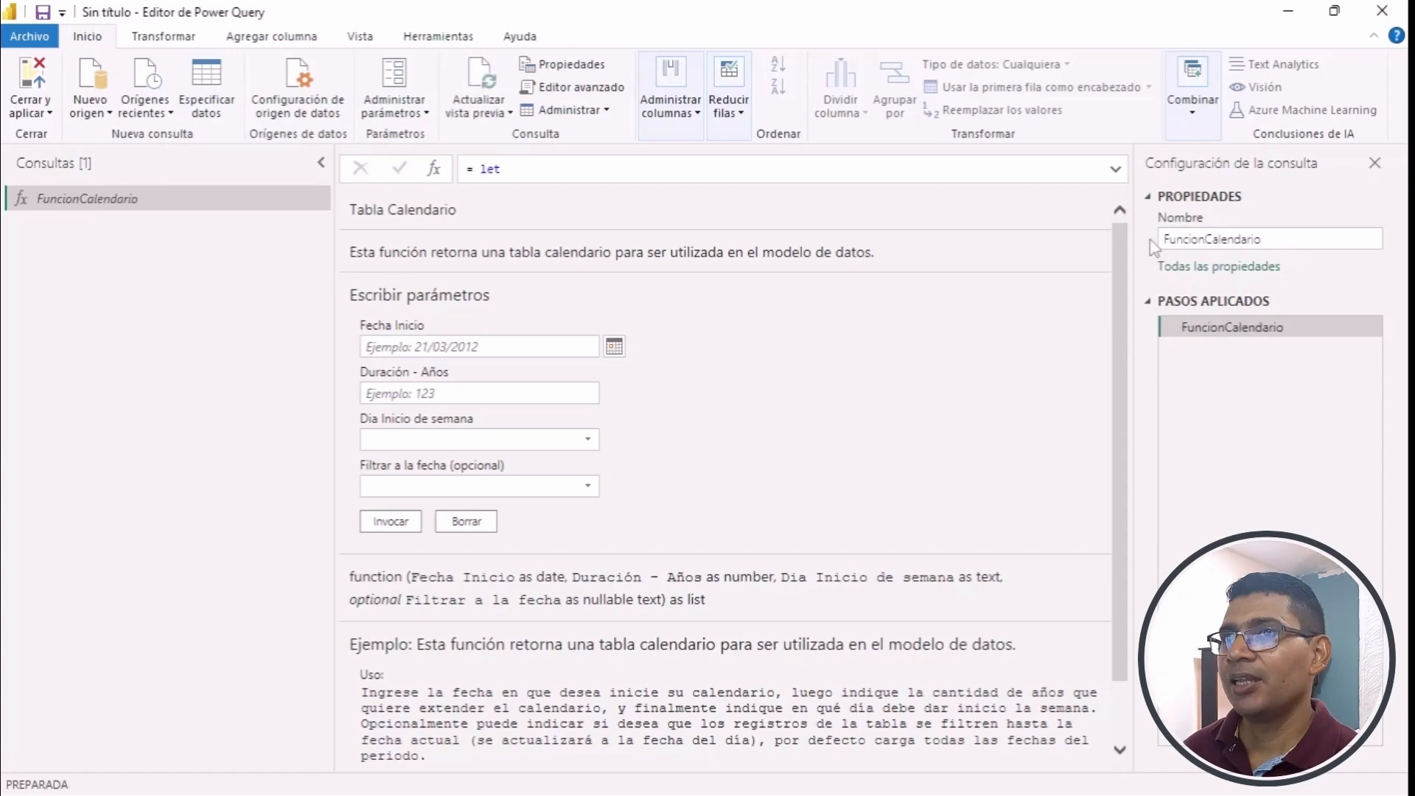
# - Set the function's Fecha Inicio parameter to 1/01/2023 using the calendar picker
pyautogui.scroll(-1, 783, 405)
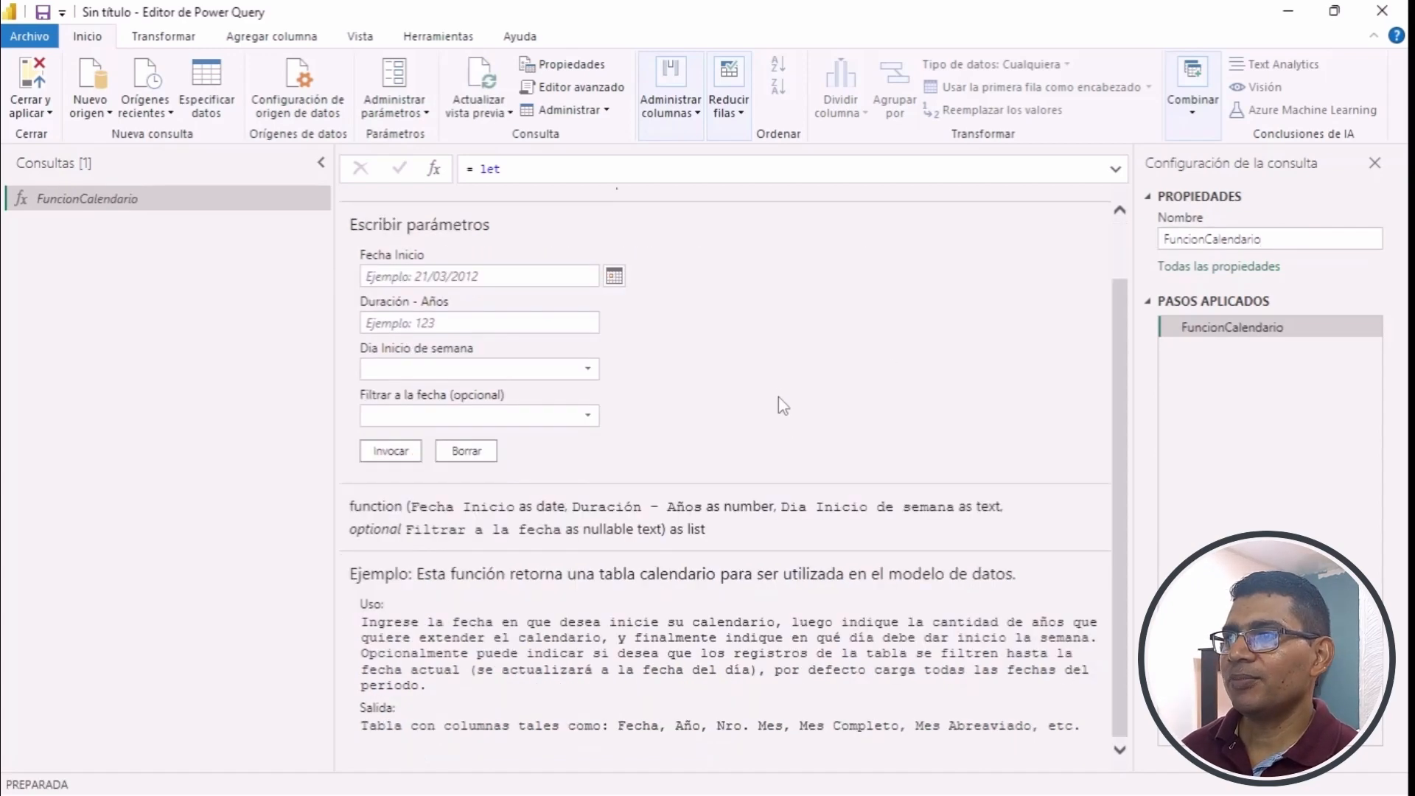
pyautogui.scroll(1, 782, 405)
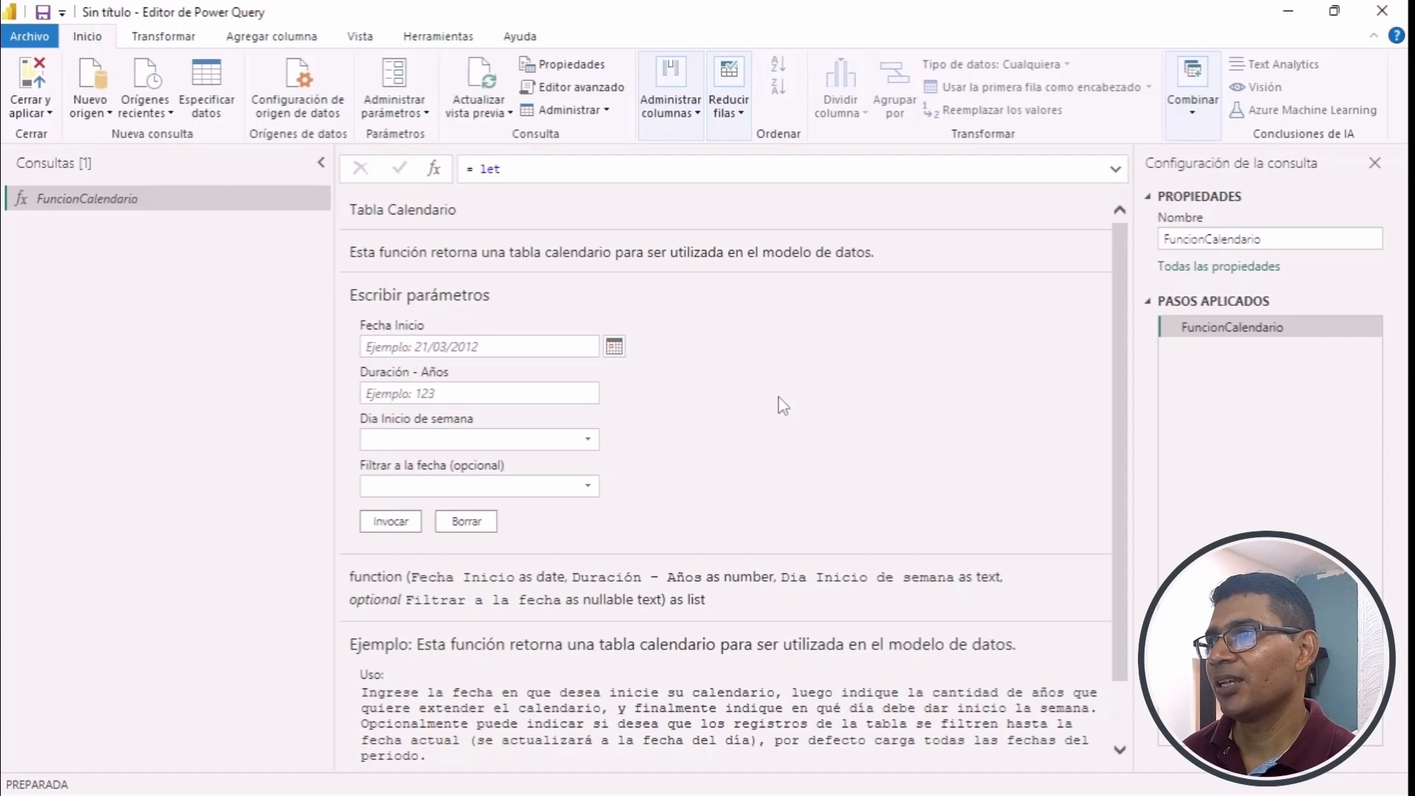
pyautogui.click(546, 344)
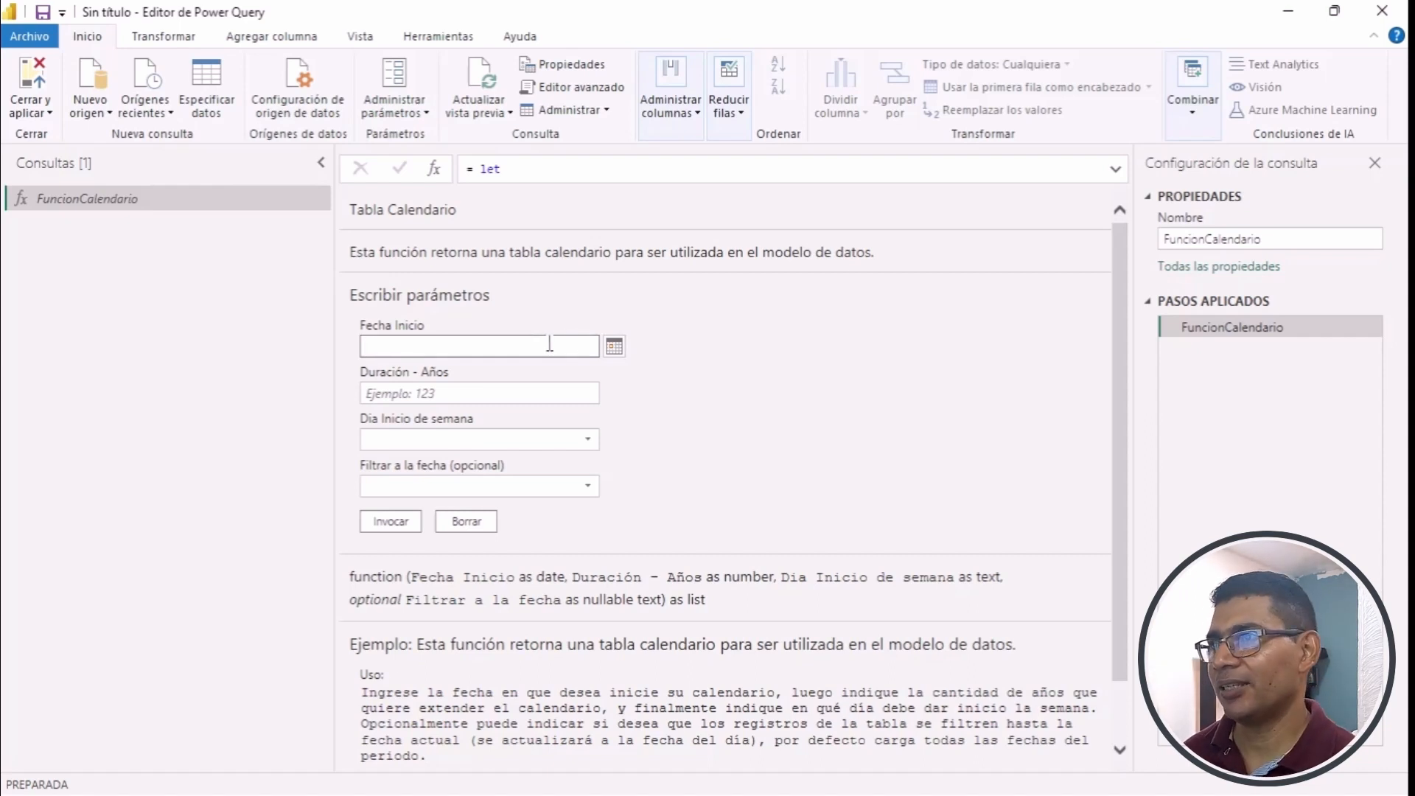
pyautogui.click(615, 347)
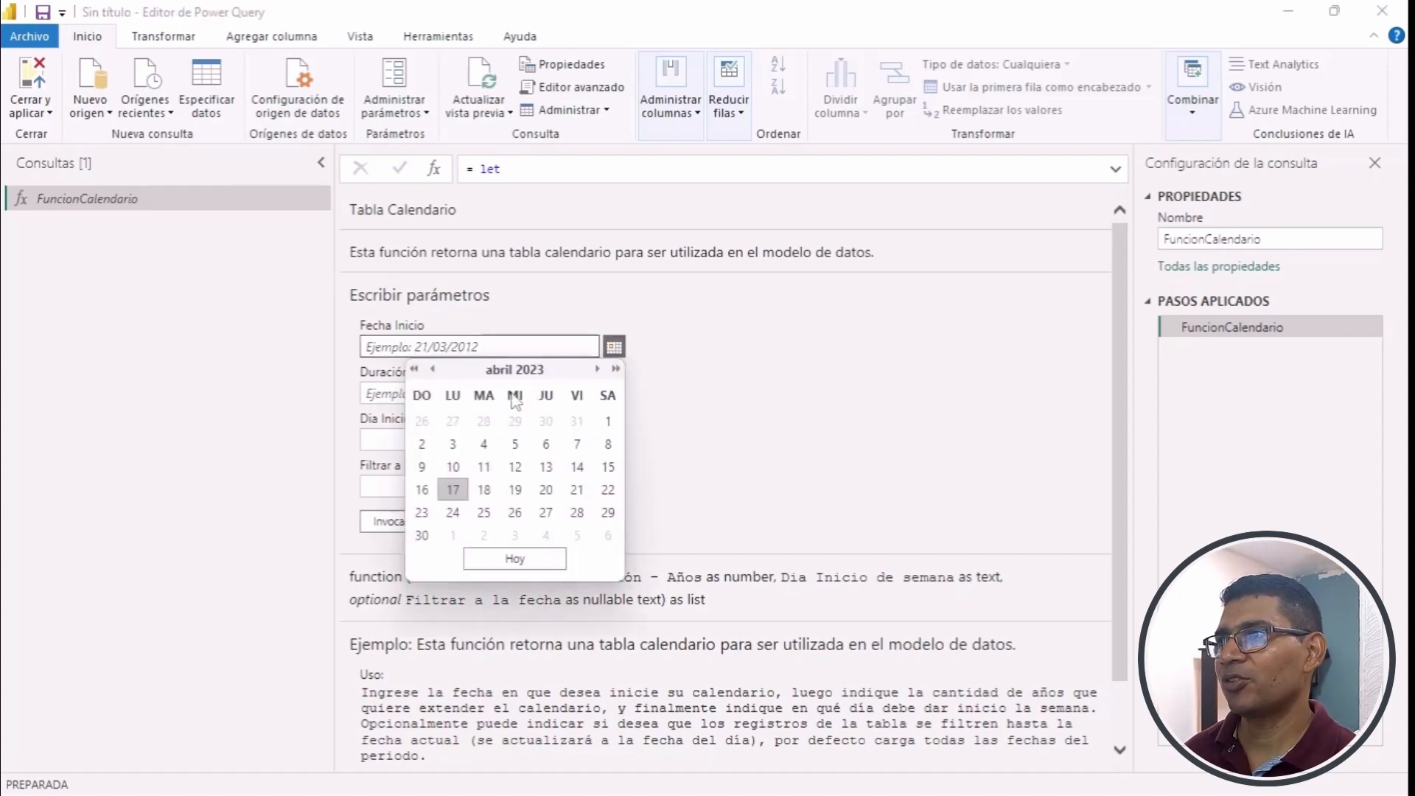
pyautogui.click(434, 368)
pyautogui.click(433, 369)
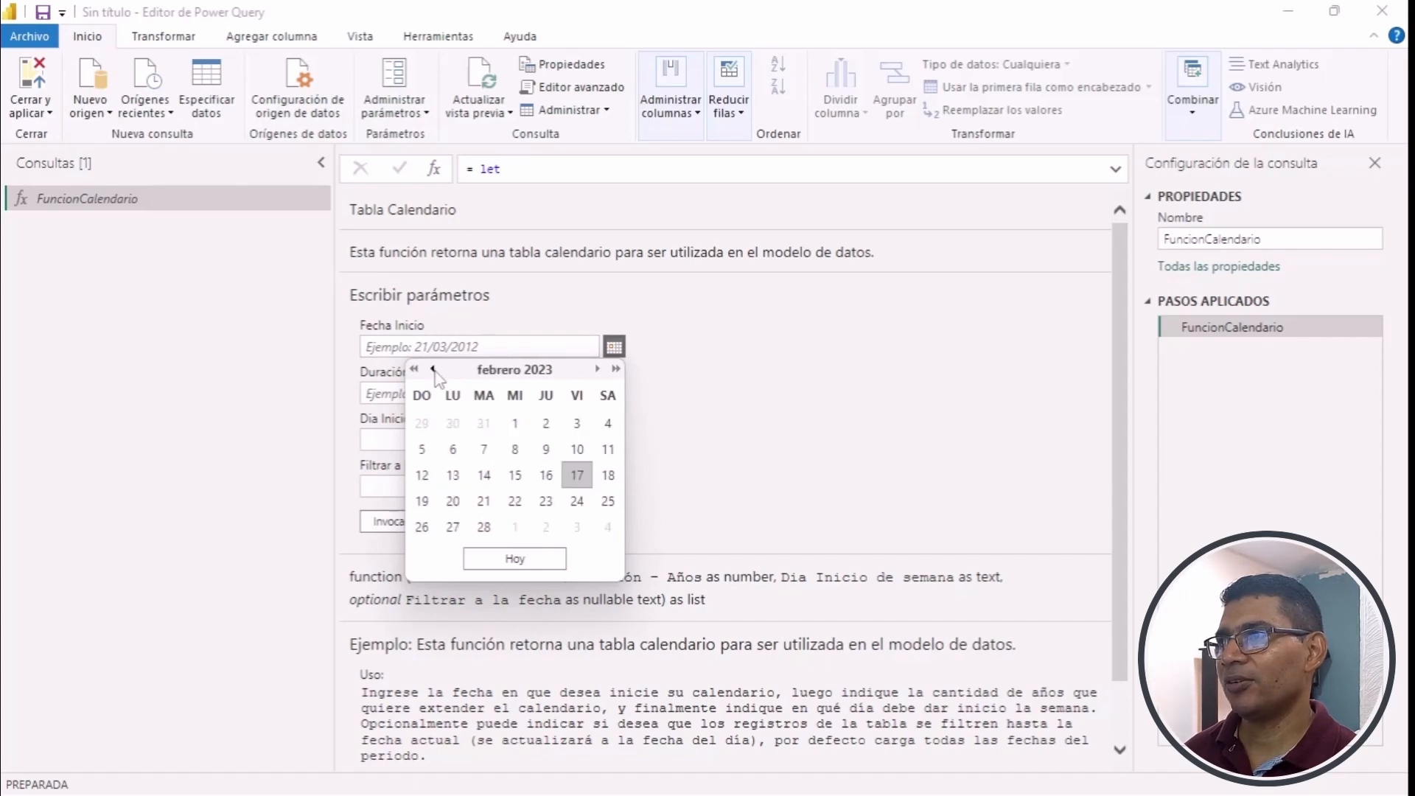
pyautogui.click(434, 369)
pyautogui.click(421, 423)
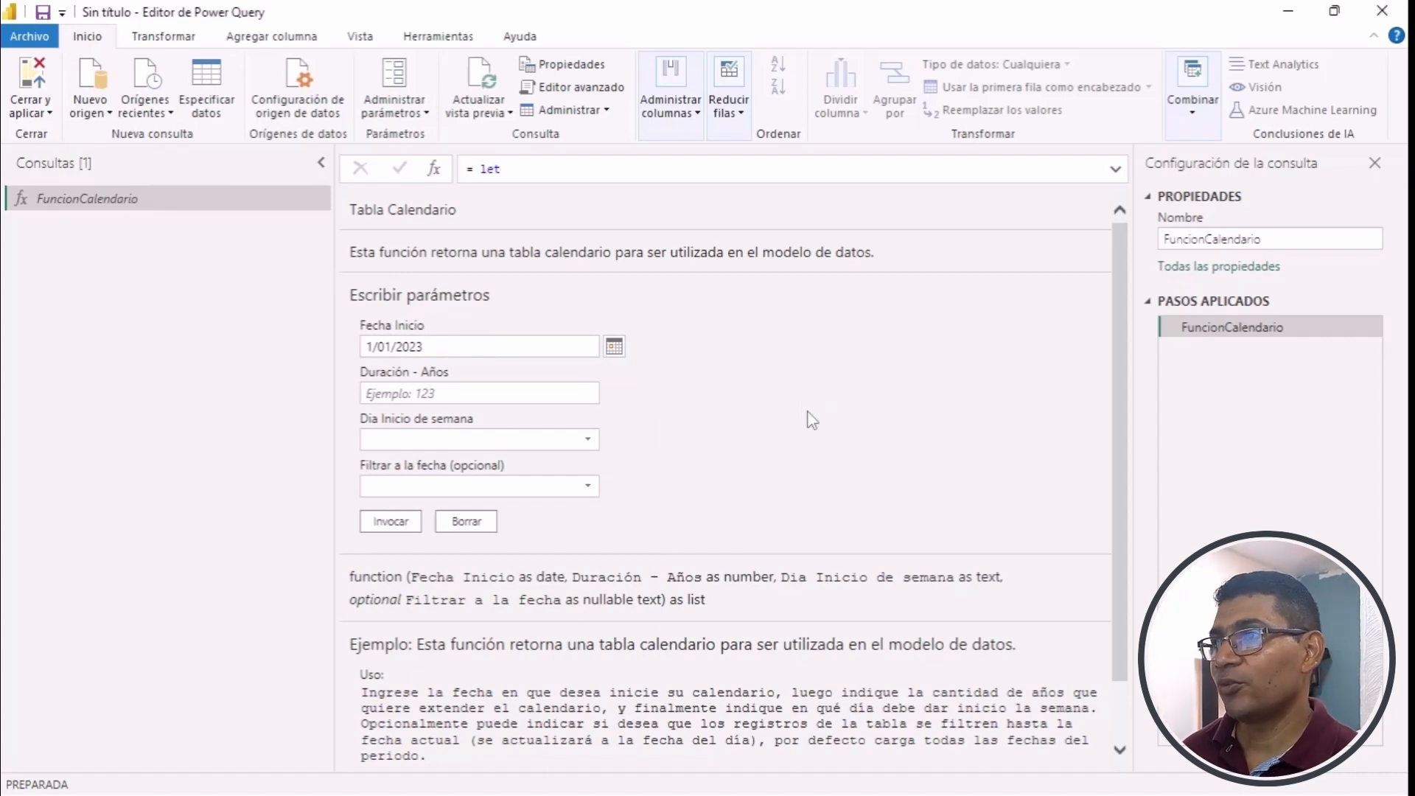
# - Set the function's Duración - Años parameter to 5 and Dia Inicio de semana to lunes
pyautogui.click(493, 395)
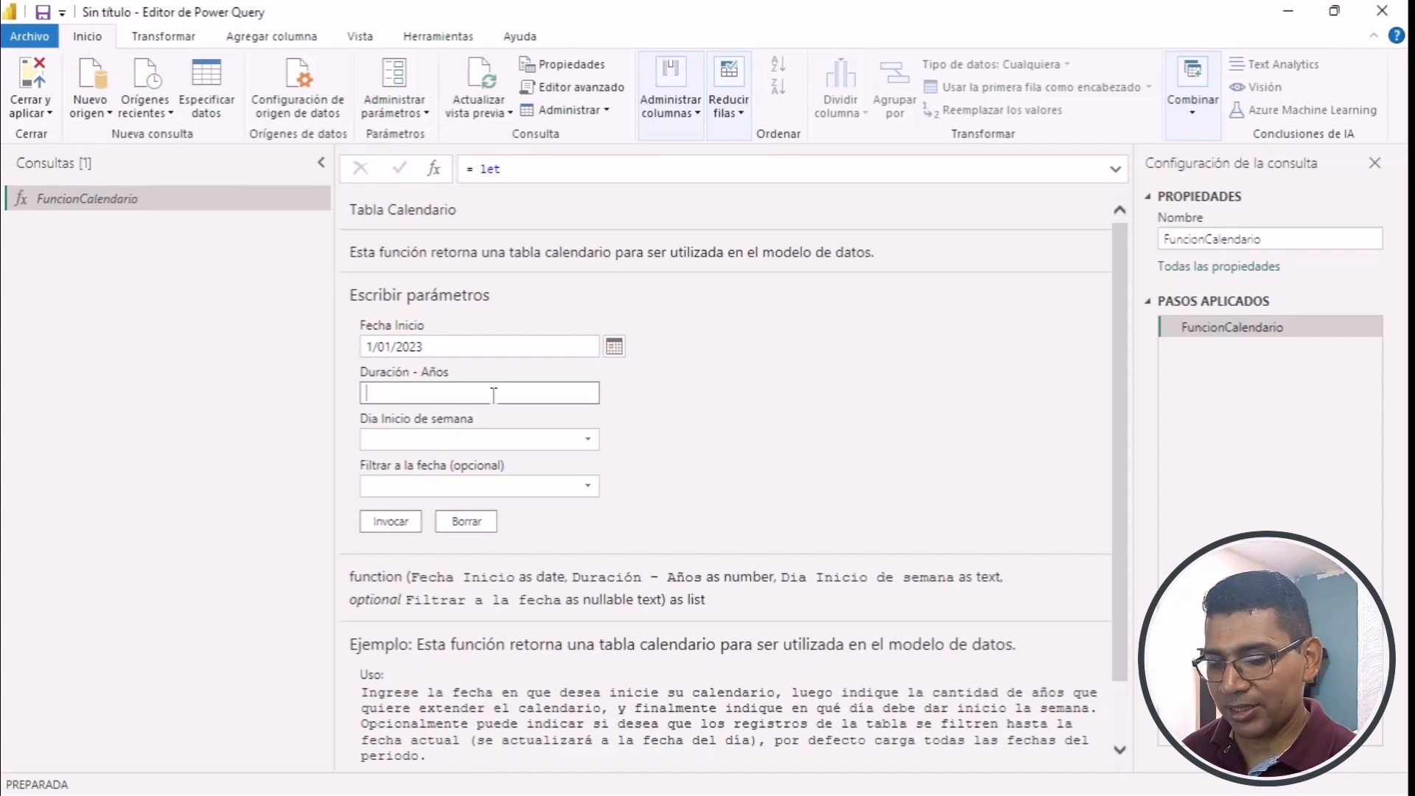
pyautogui.write('5')
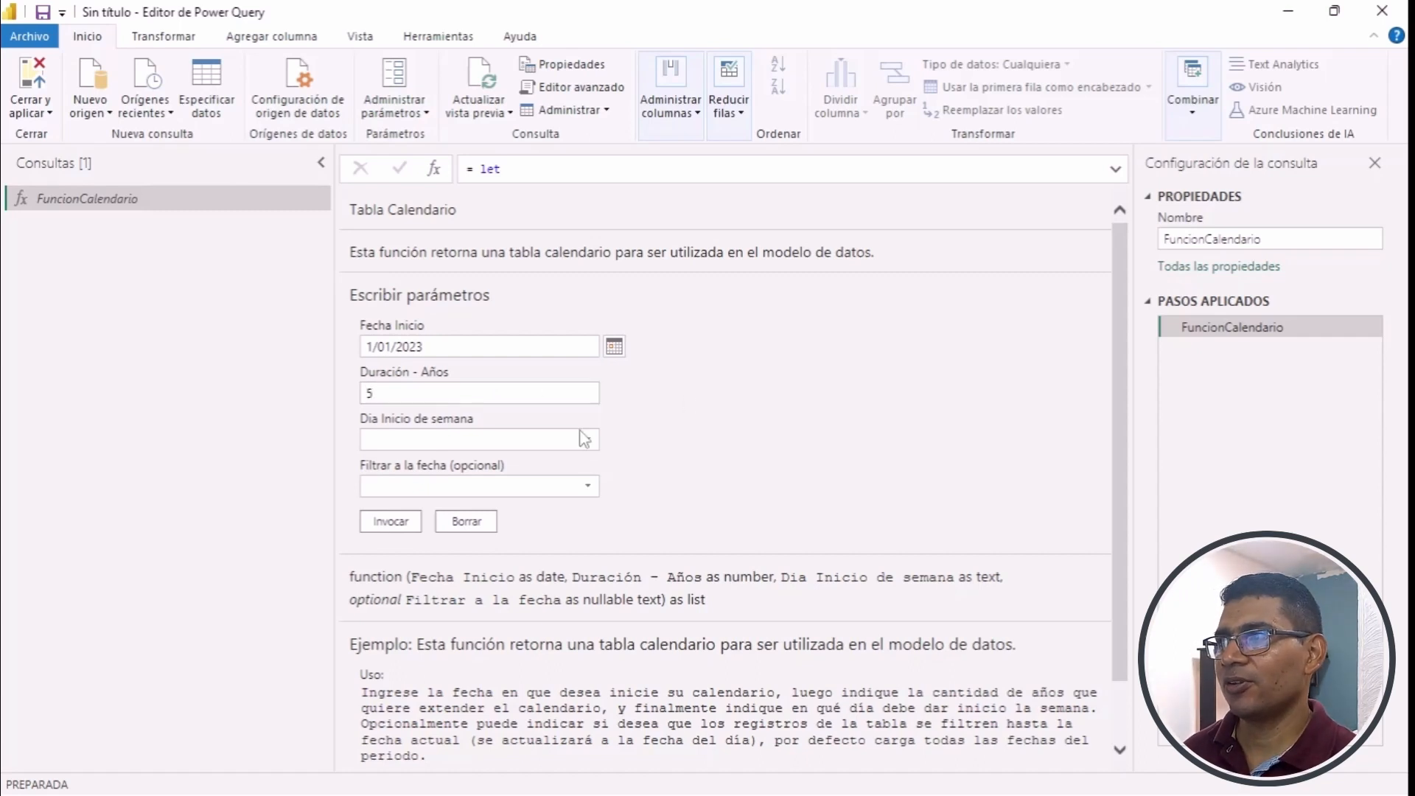
pyautogui.click(534, 442)
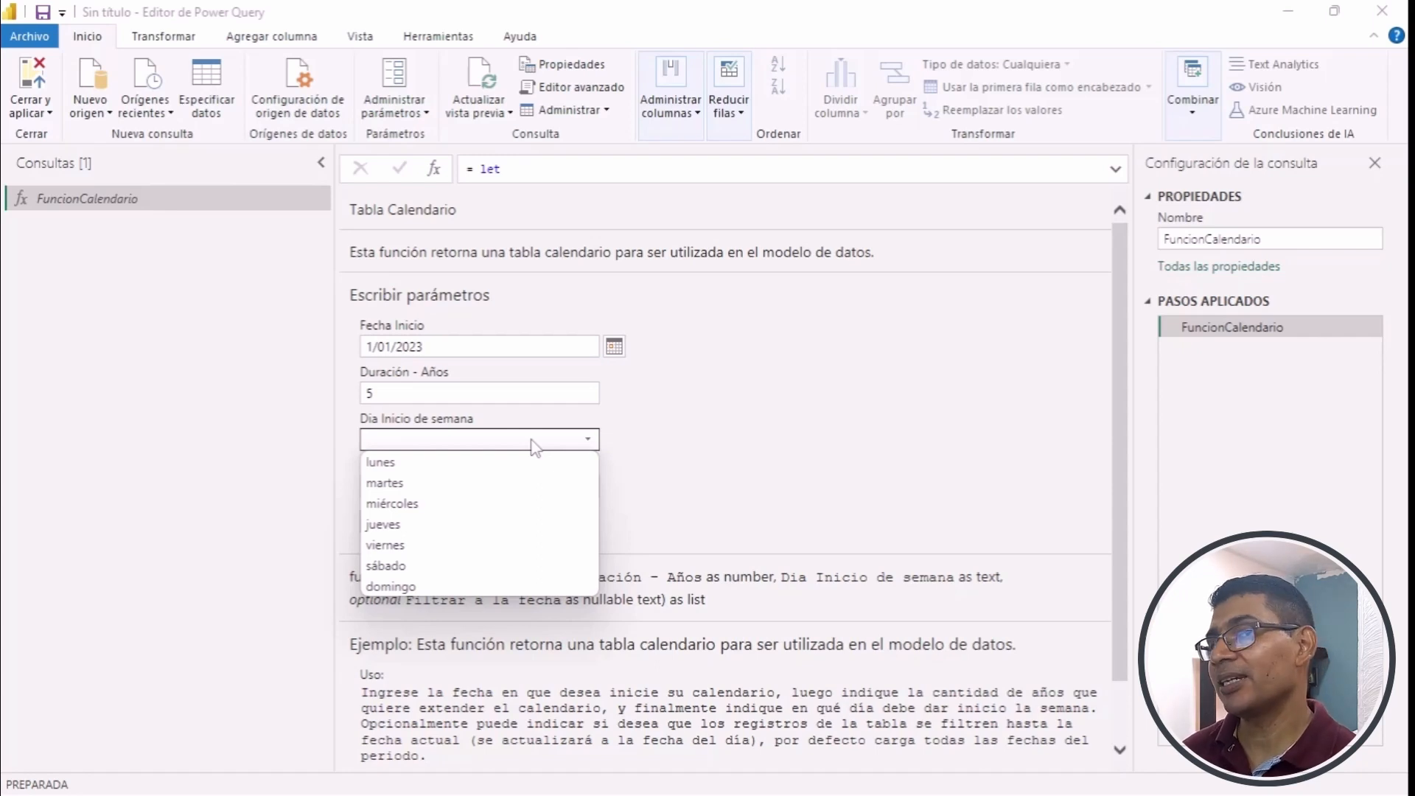
pyautogui.click(660, 448)
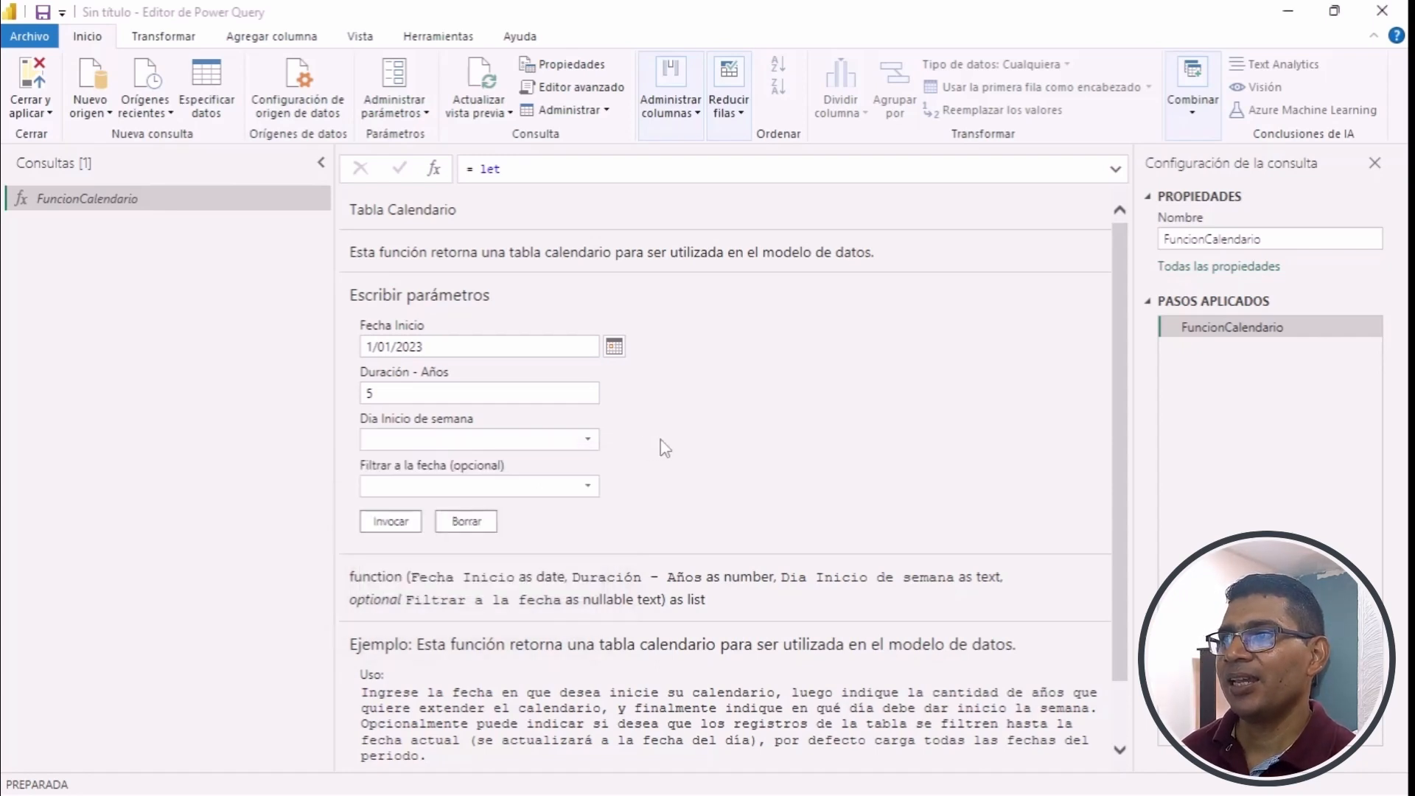
pyautogui.click(587, 440)
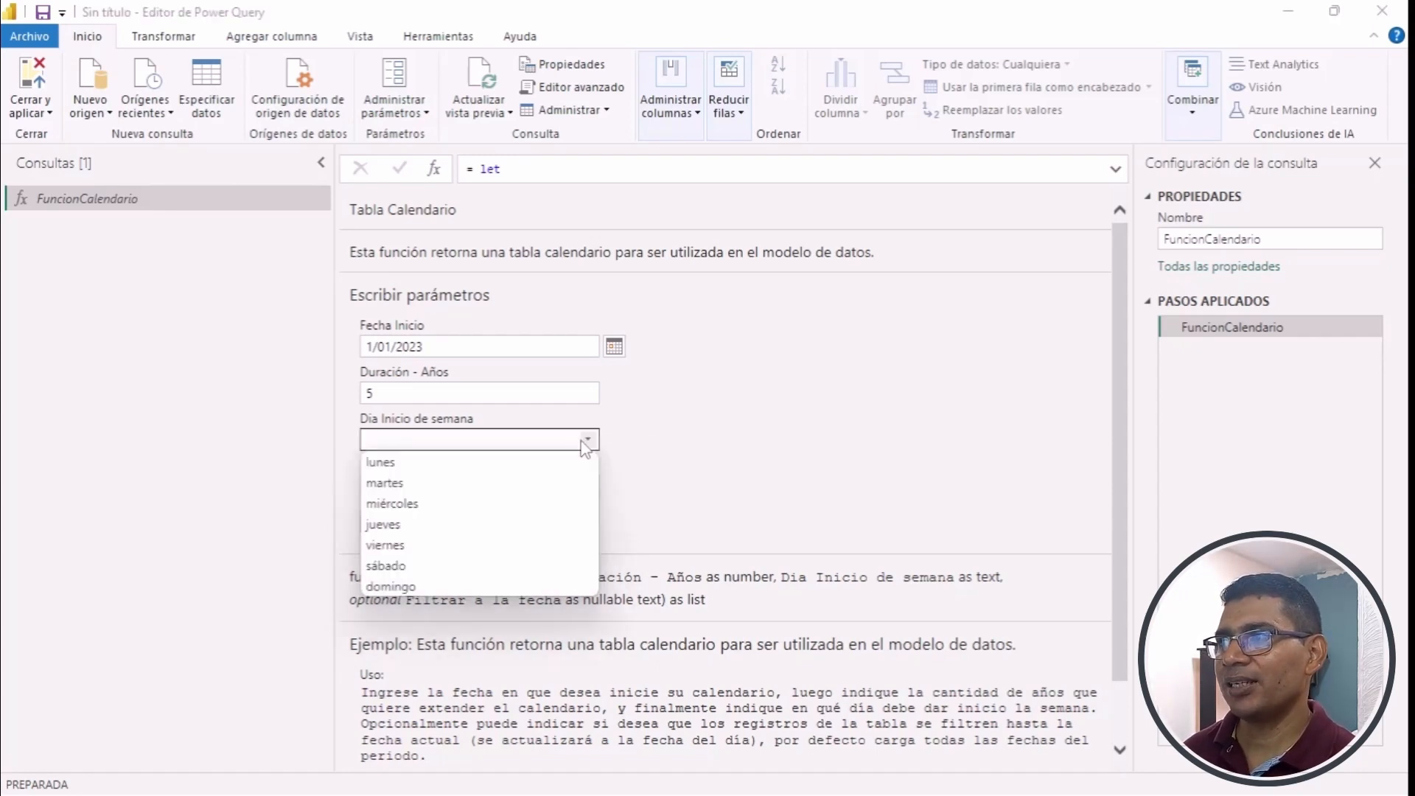
pyautogui.click(472, 463)
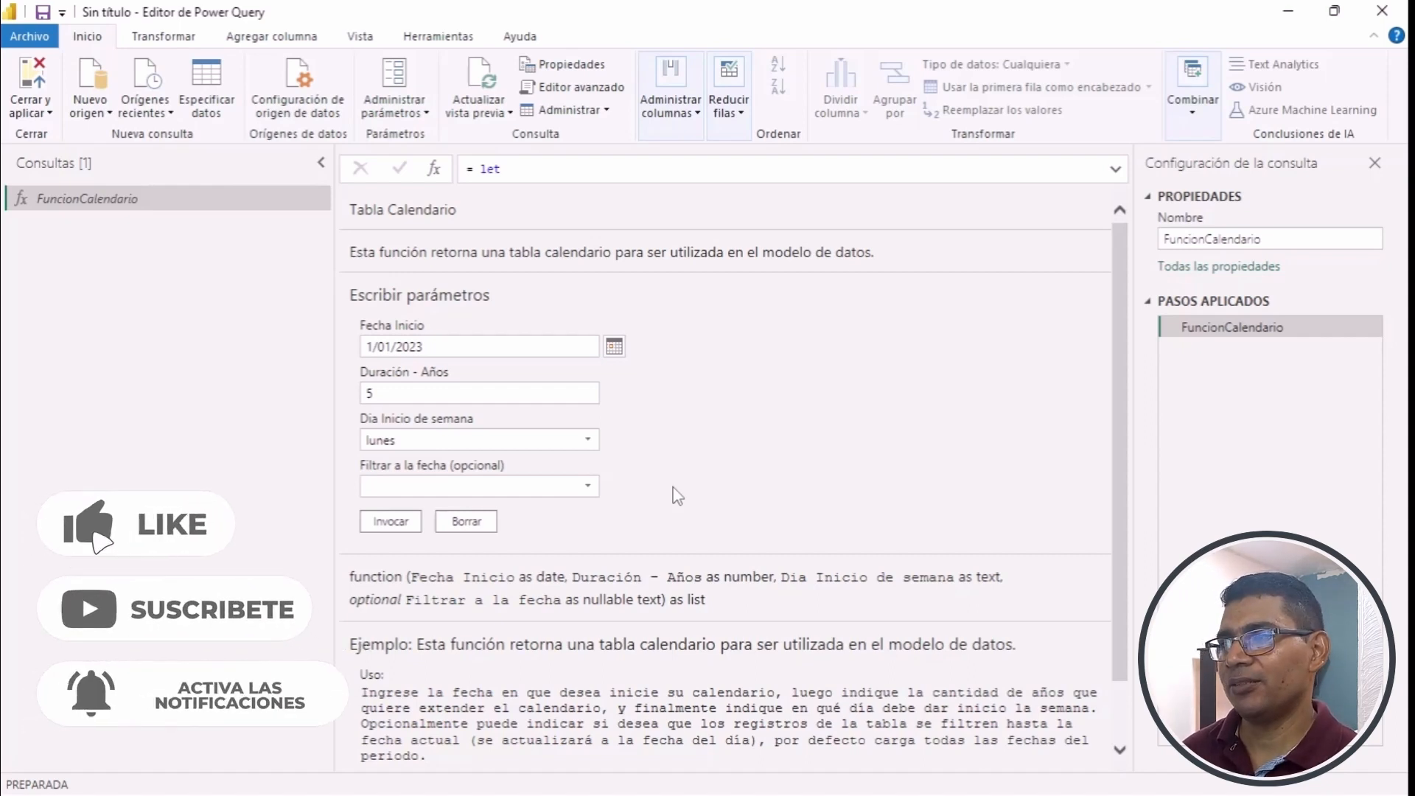
# - Set the optional Filtrar a la fecha parameter to Si and invoke the calendar function
pyautogui.click(588, 486)
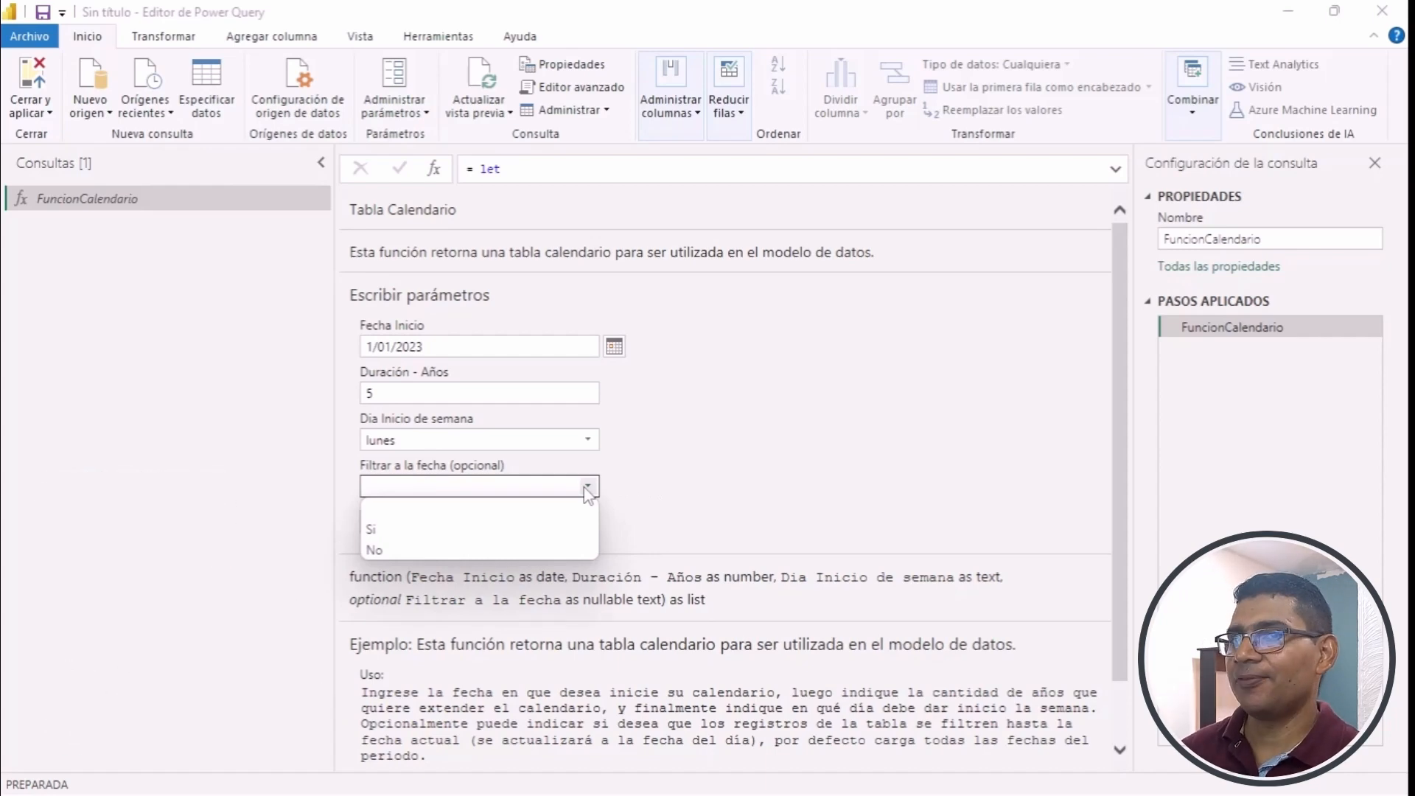
pyautogui.click(725, 439)
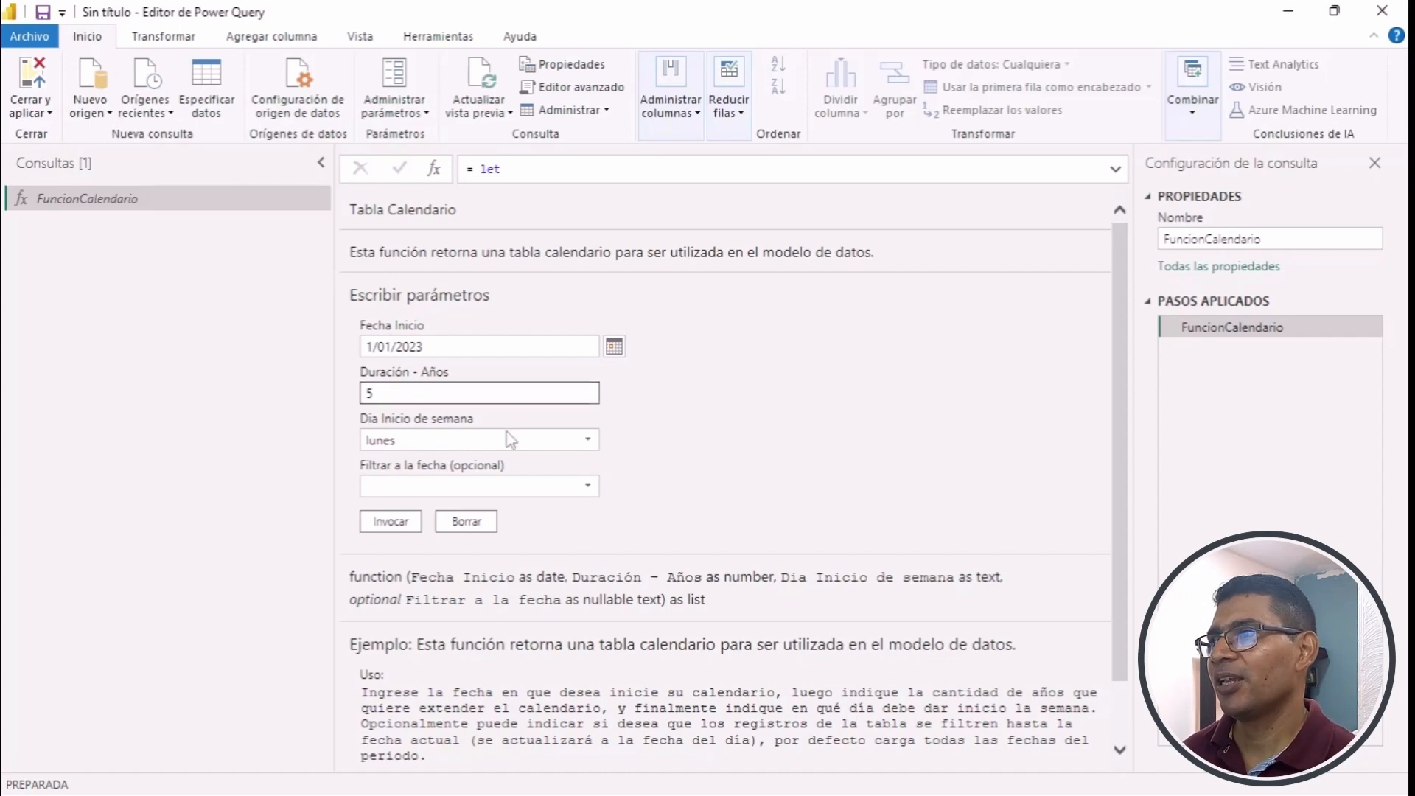
pyautogui.click(589, 486)
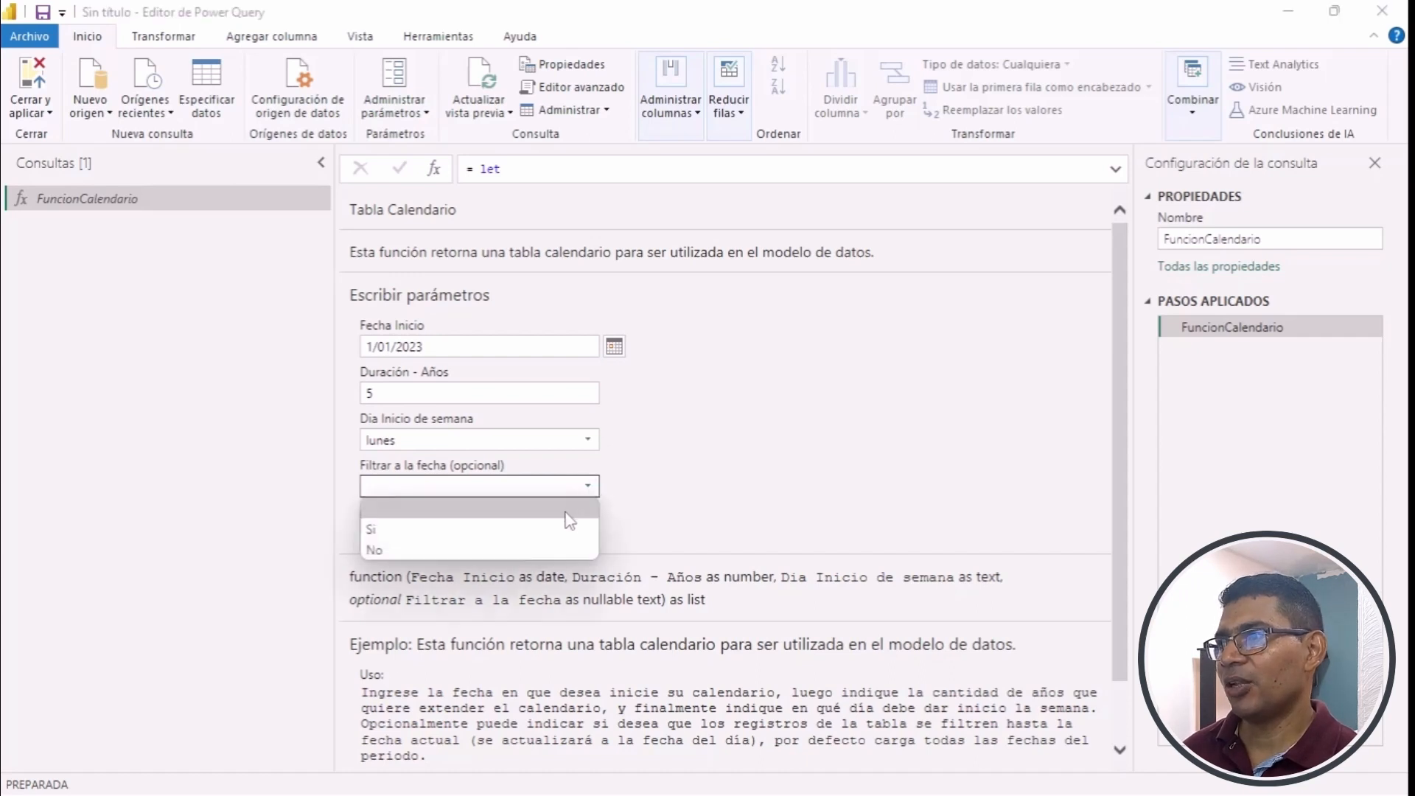
pyautogui.click(567, 528)
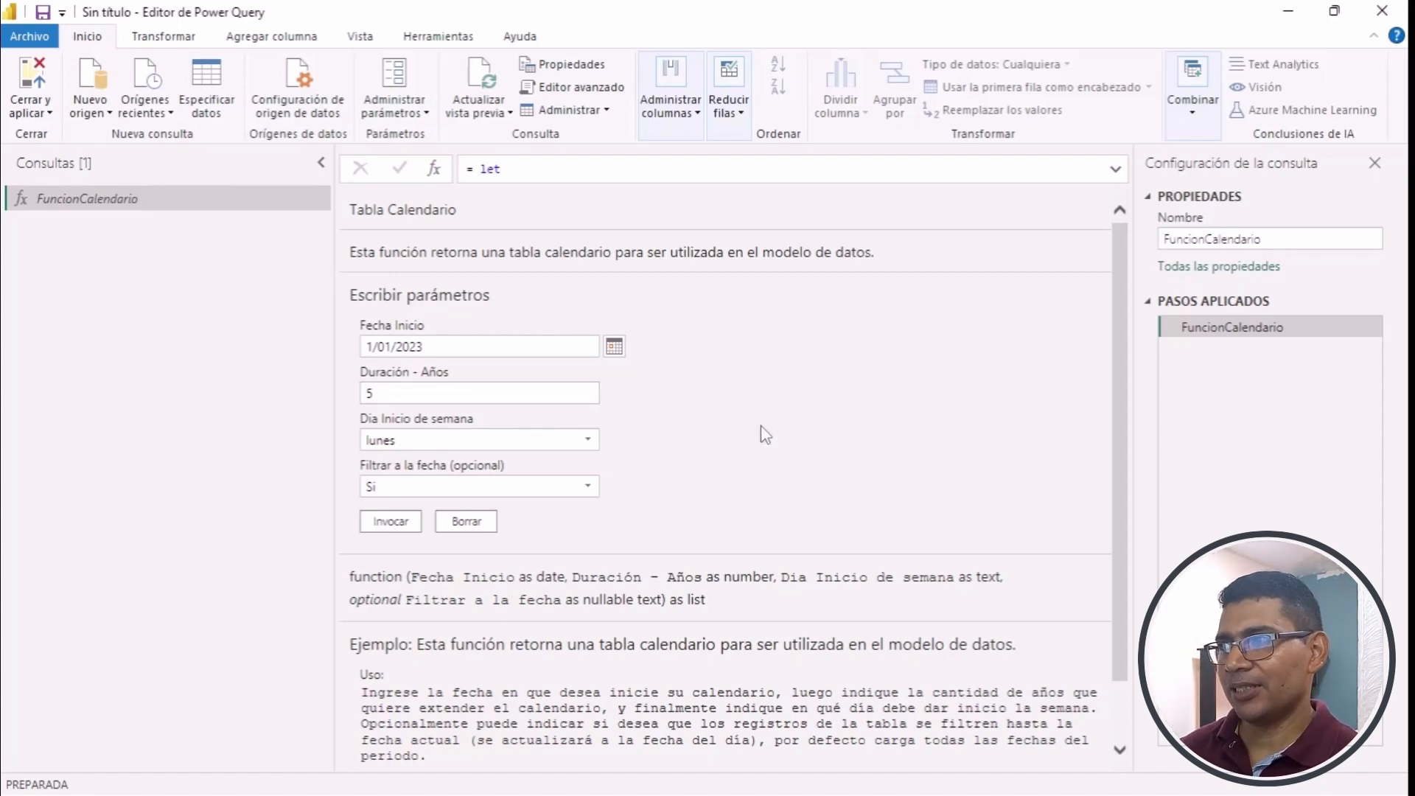
pyautogui.click(390, 522)
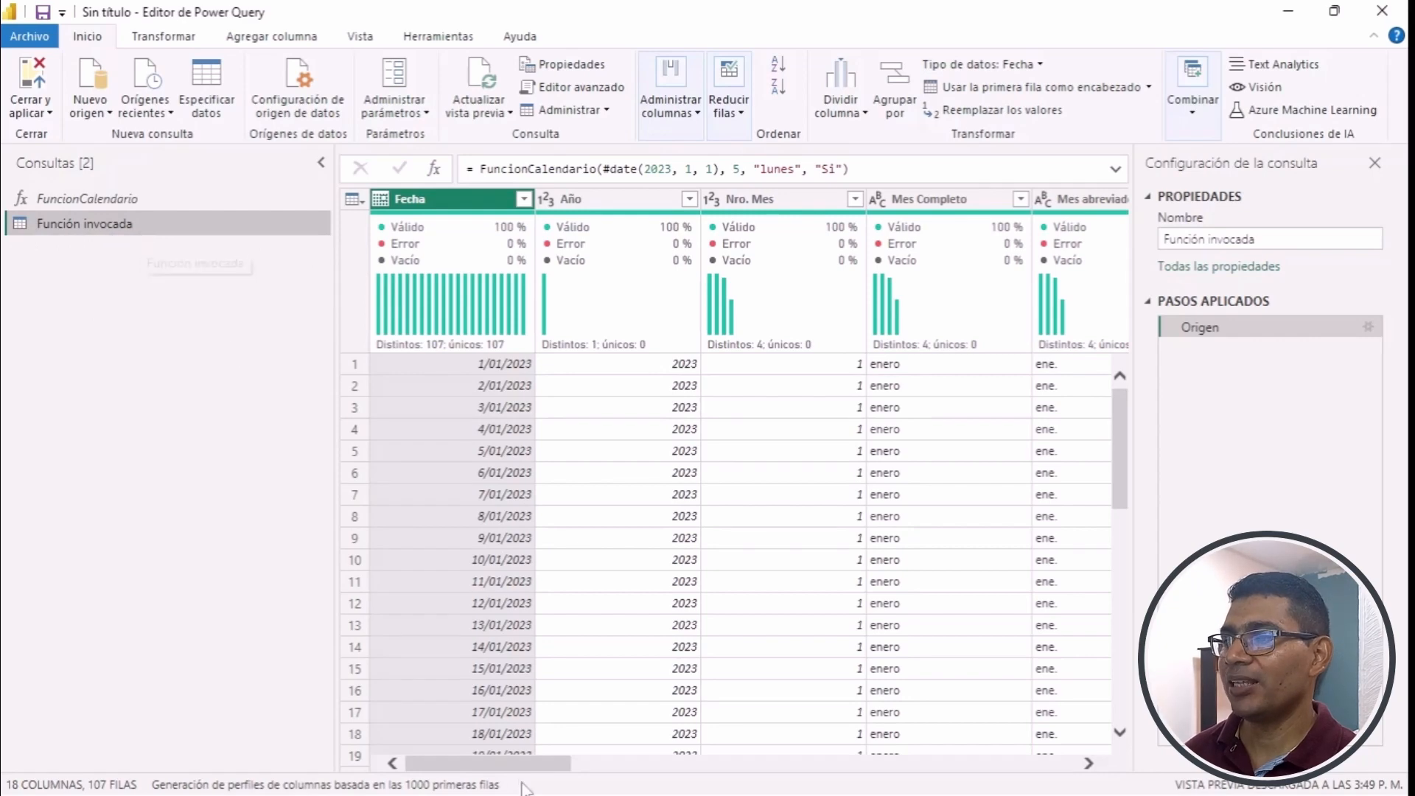
# - Look through the generated calendar table's columns, from Fecha and the month, semester and quarter fields to Nombre Día Semana
pyautogui.moveTo(507, 770)
pyautogui.mouseDown()
pyautogui.moveTo(818, 785)
pyautogui.moveTo(538, 792)
pyautogui.moveTo(492, 766)
pyautogui.mouseUp()
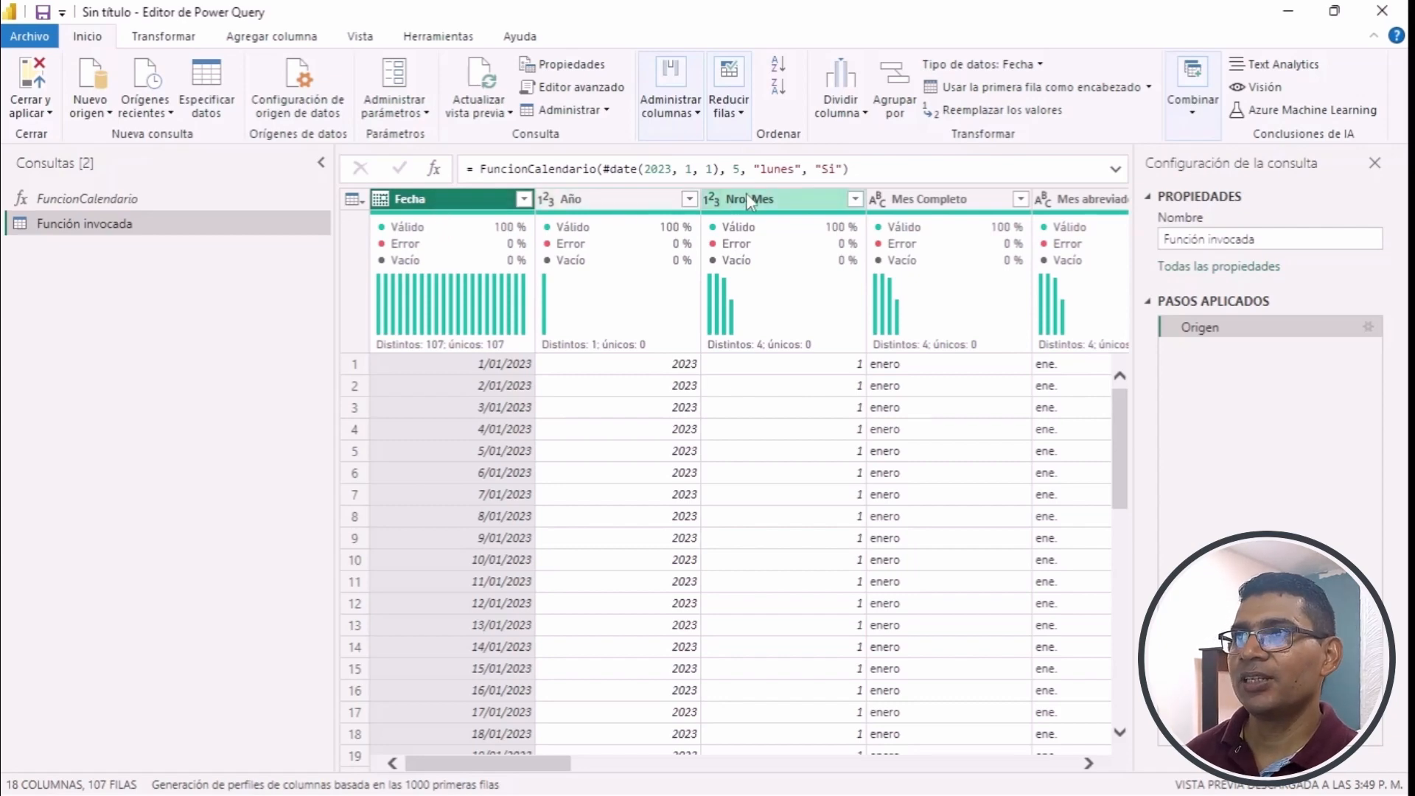
pyautogui.click(532, 752)
pyautogui.moveTo(518, 764); pyautogui.dragTo(563, 772)
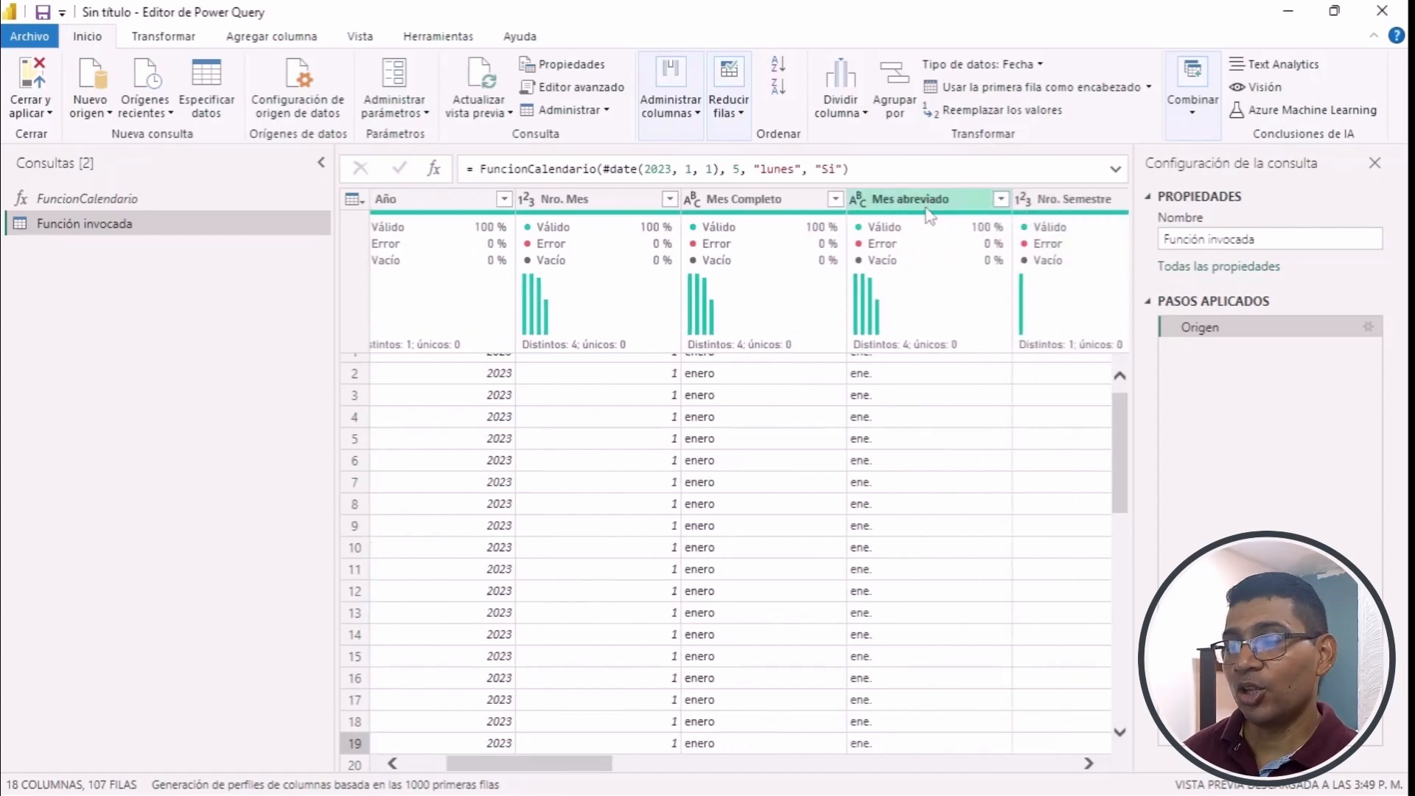
pyautogui.moveTo(579, 770); pyautogui.dragTo(653, 770)
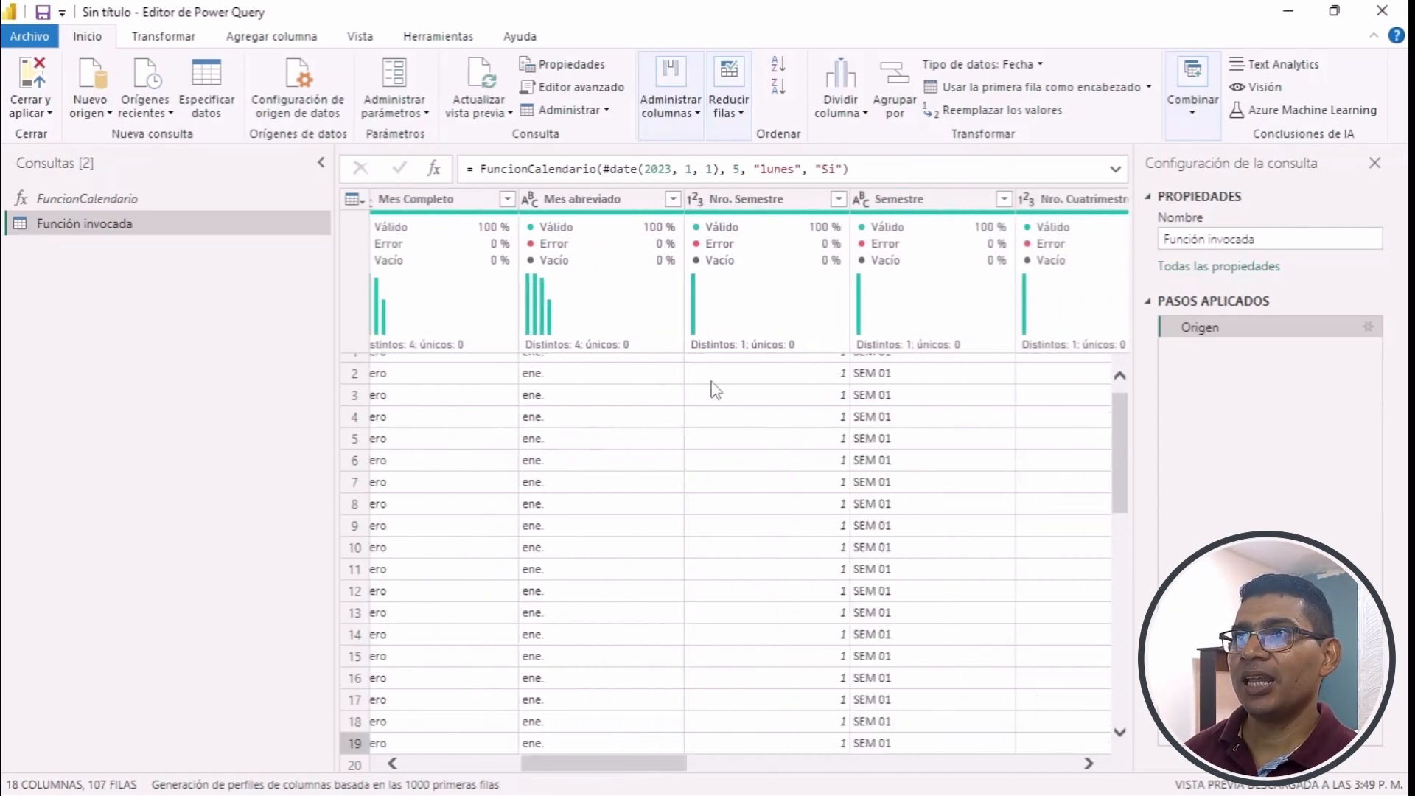
pyautogui.moveTo(924, 233)
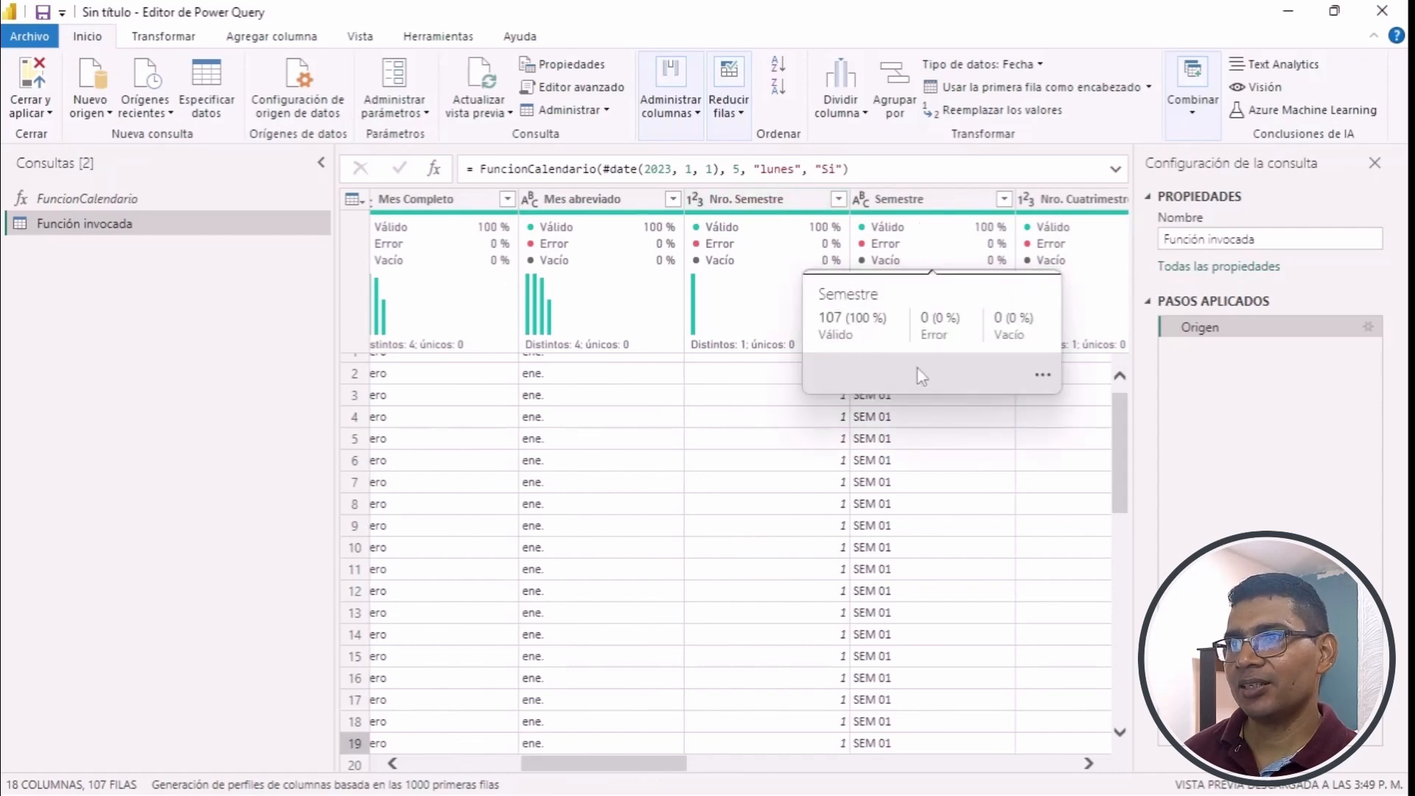
pyautogui.moveTo(619, 769); pyautogui.dragTo(886, 767)
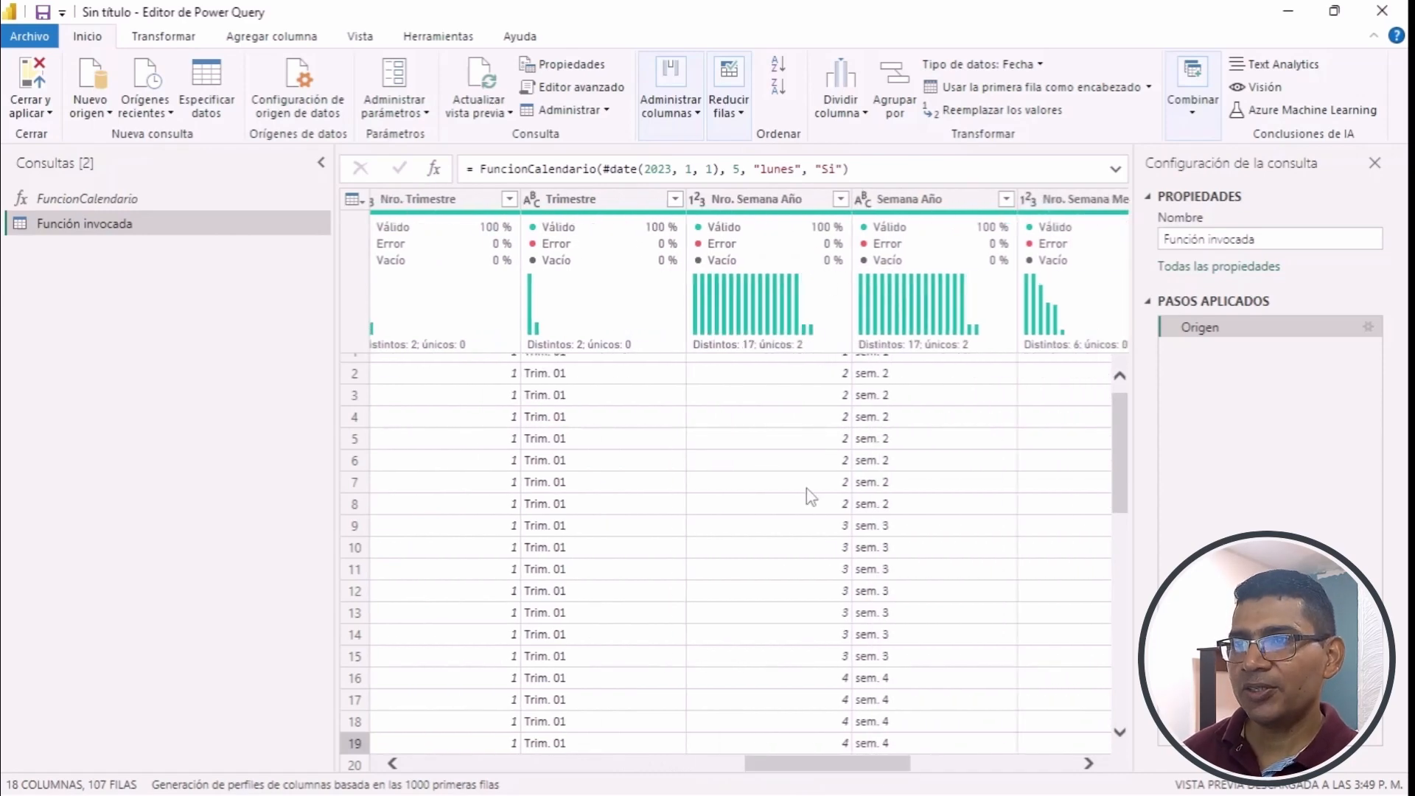
pyautogui.moveTo(869, 767); pyautogui.dragTo(980, 770)
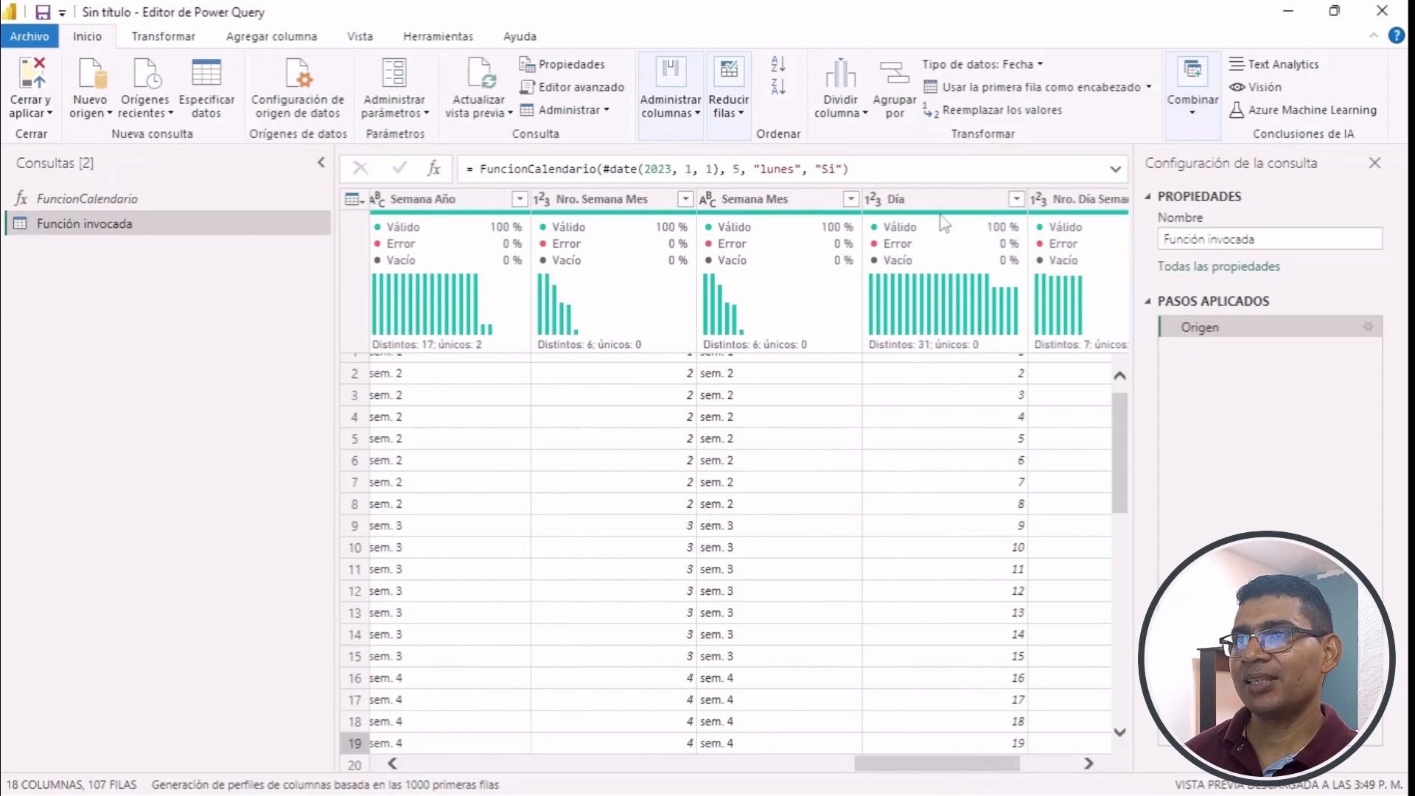
pyautogui.moveTo(969, 771); pyautogui.dragTo(1026, 770)
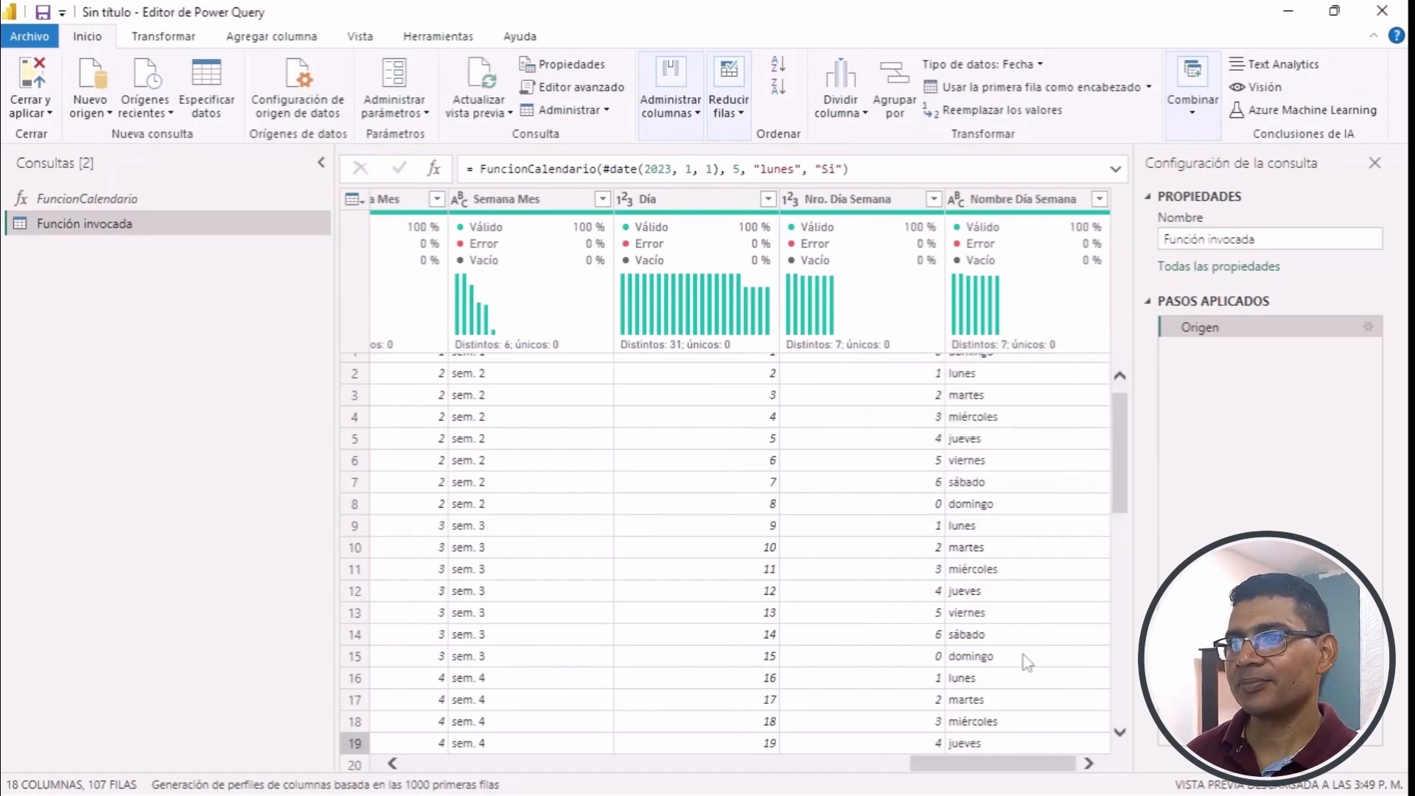
# - Compare the Semana Año numbering with the weekday names to check on which day each week starts
pyautogui.moveTo(978, 762)
pyautogui.mouseDown()
pyautogui.moveTo(966, 763)
pyautogui.moveTo(994, 766)
pyautogui.mouseUp()
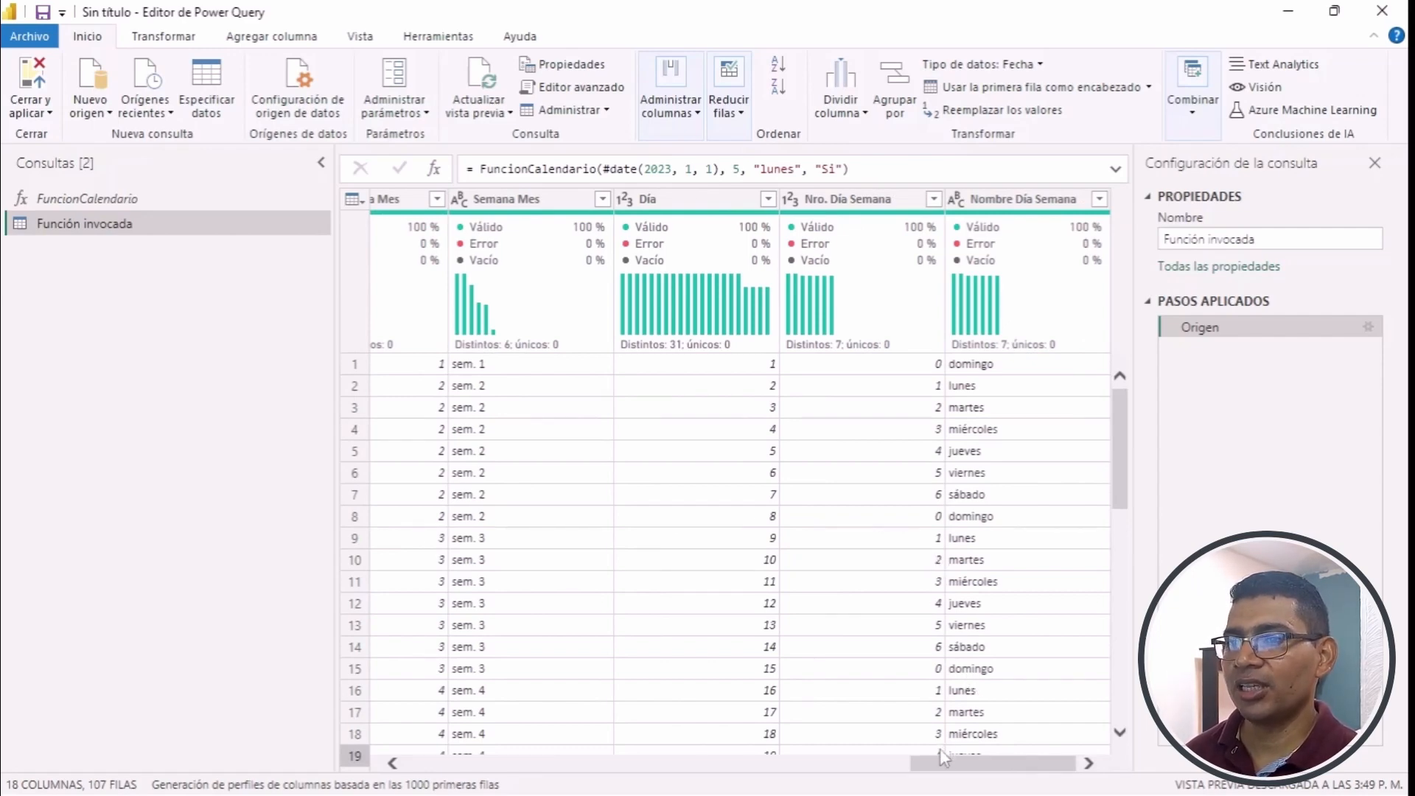
pyautogui.moveTo(961, 762); pyautogui.dragTo(1020, 773)
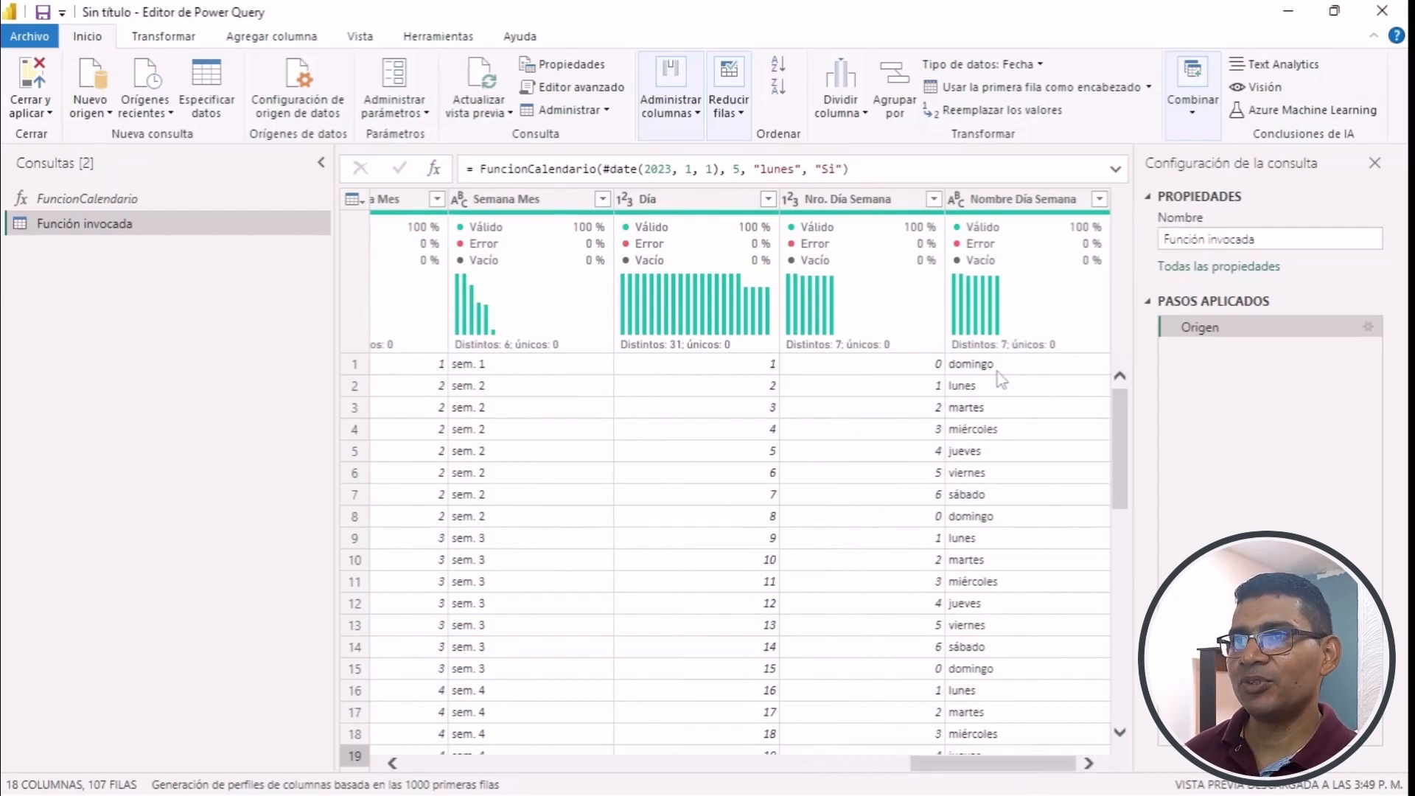
pyautogui.moveTo(943, 769); pyautogui.dragTo(821, 787)
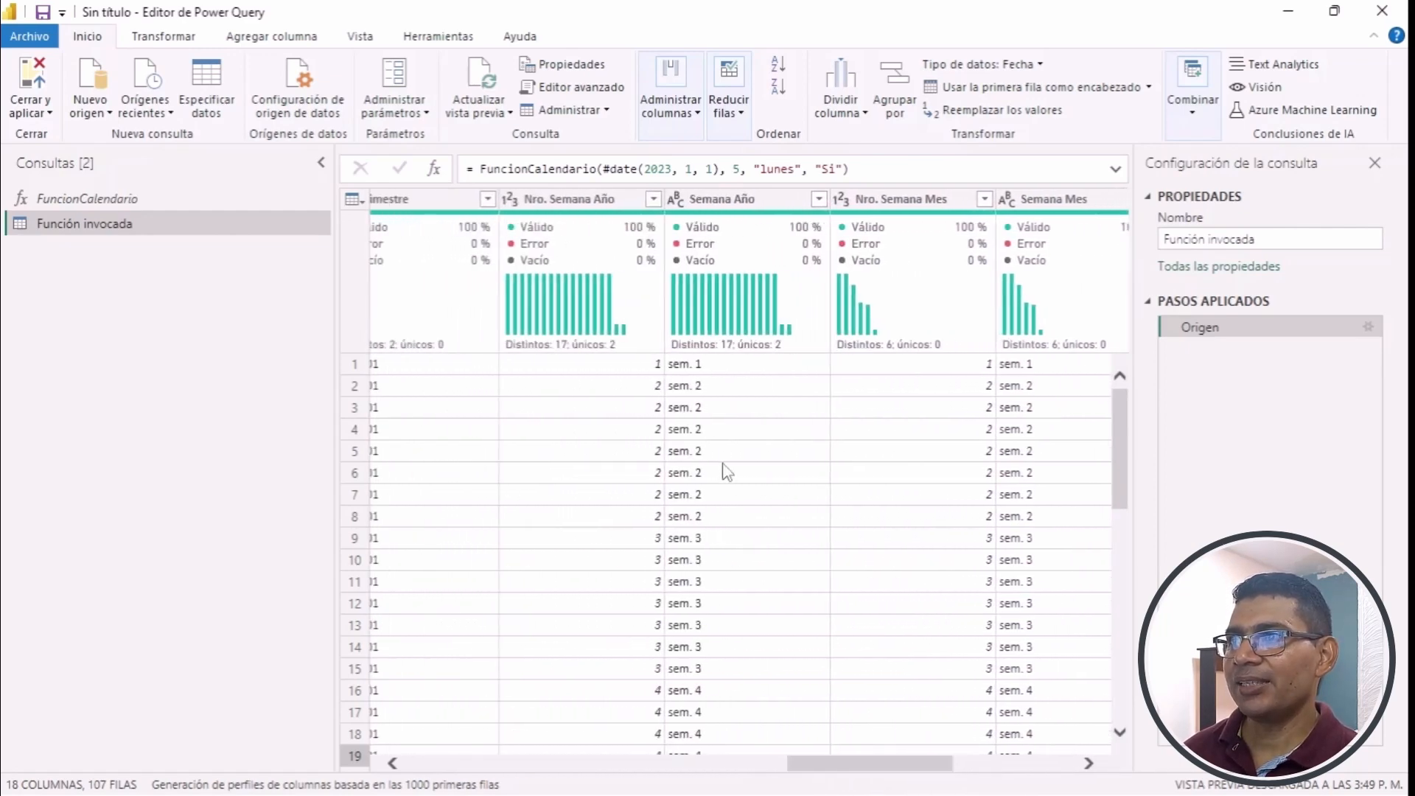
pyautogui.click(958, 766)
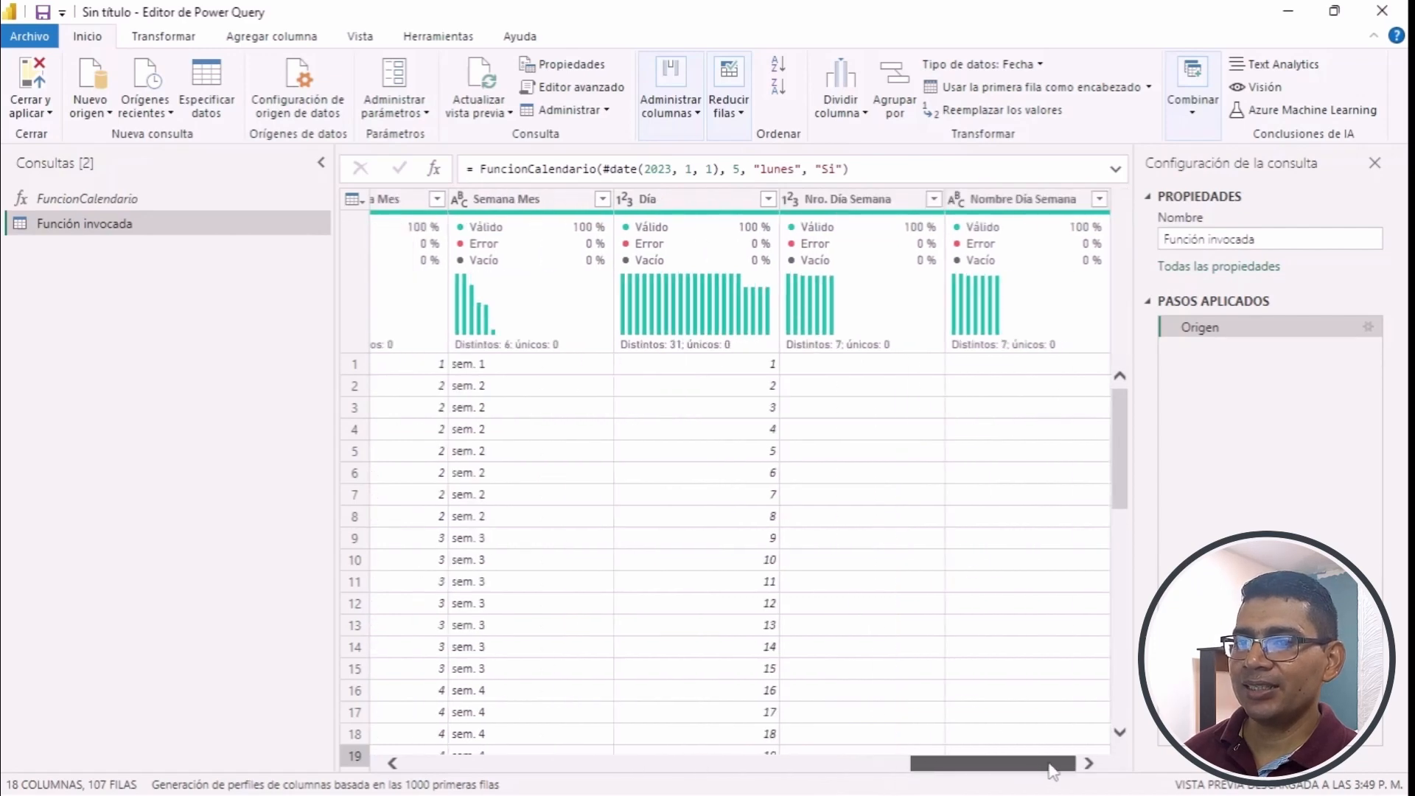
pyautogui.moveTo(969, 767); pyautogui.dragTo(844, 766)
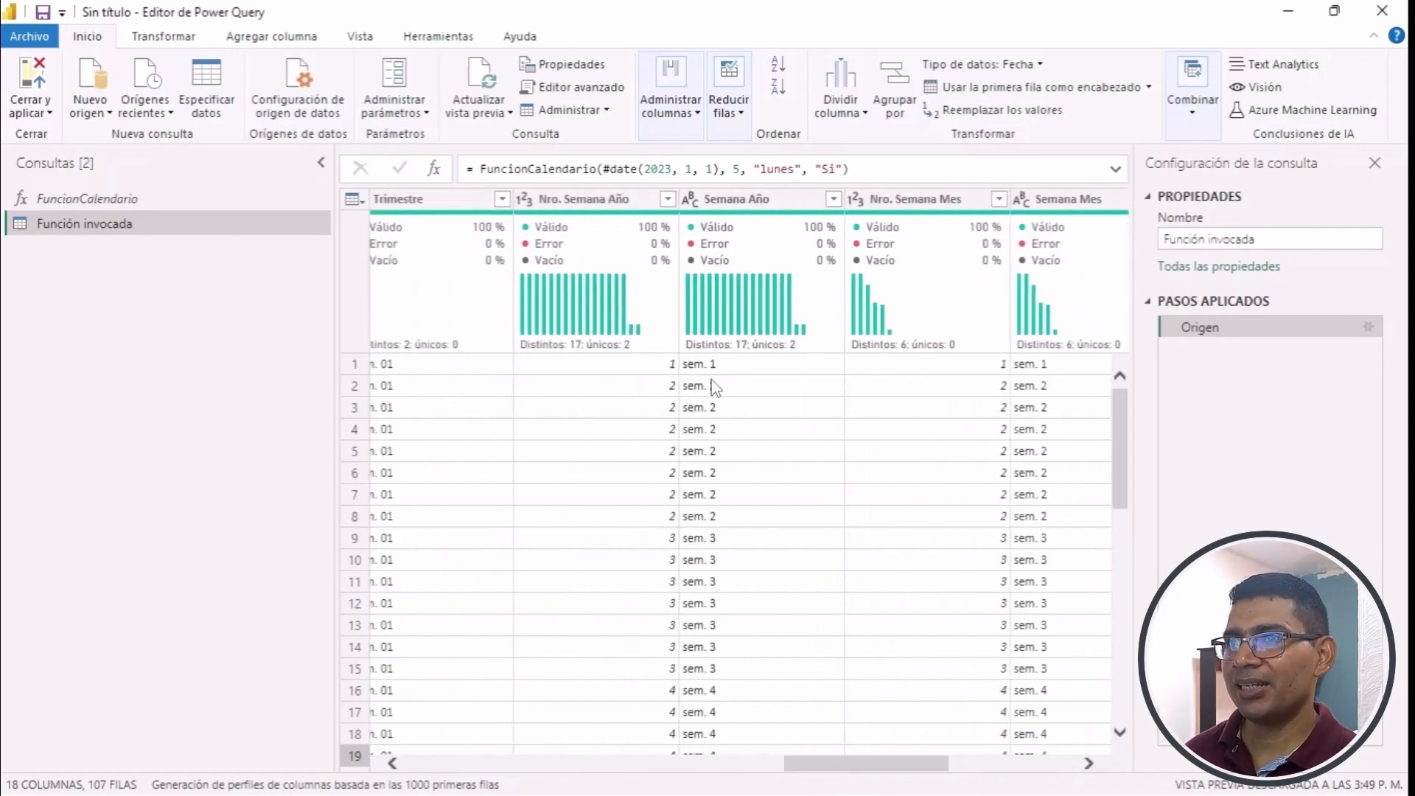
pyautogui.moveTo(846, 768); pyautogui.dragTo(1064, 727)
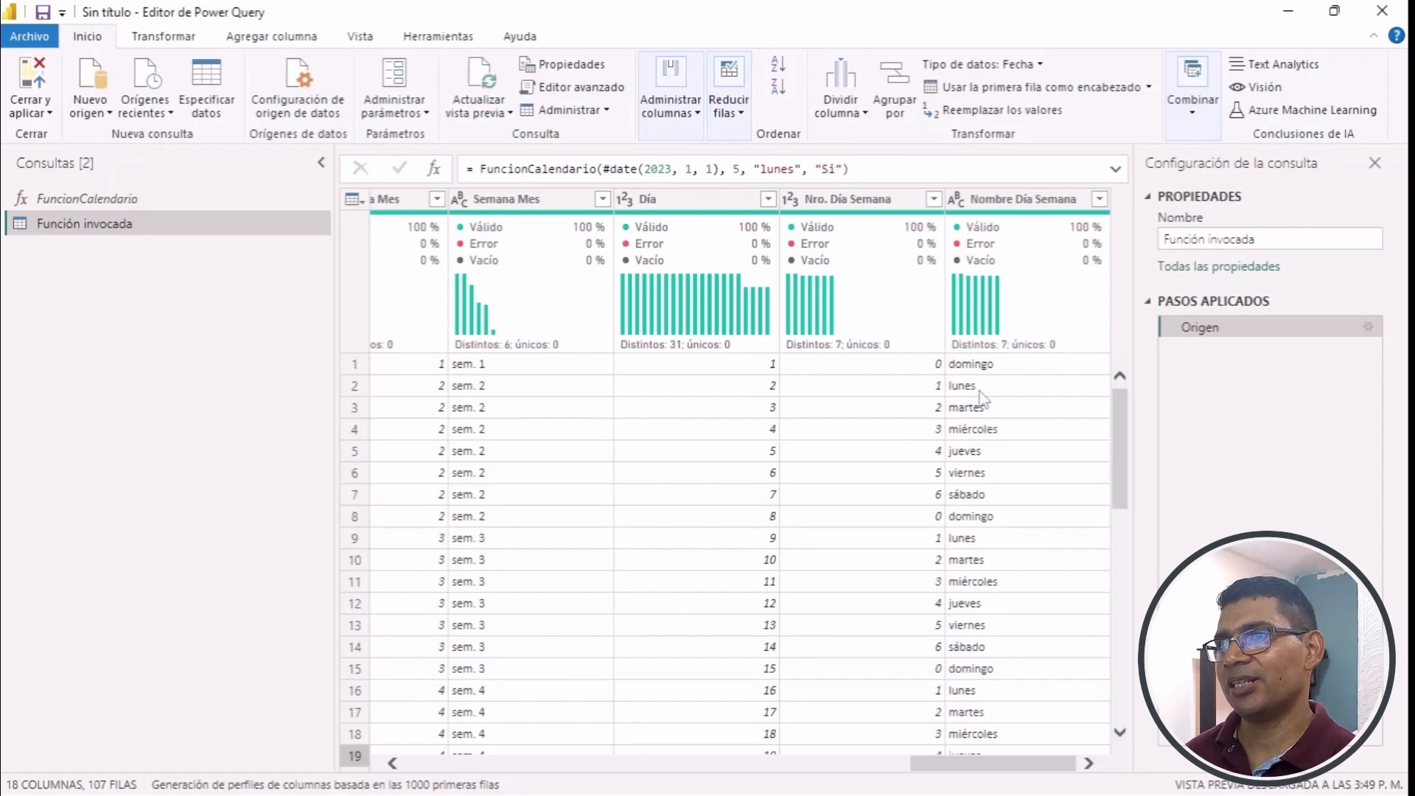
# - Rename the invoked function query as Calendario1, then close the query editor and apply the changes to the model
pyautogui.click(1272, 239)
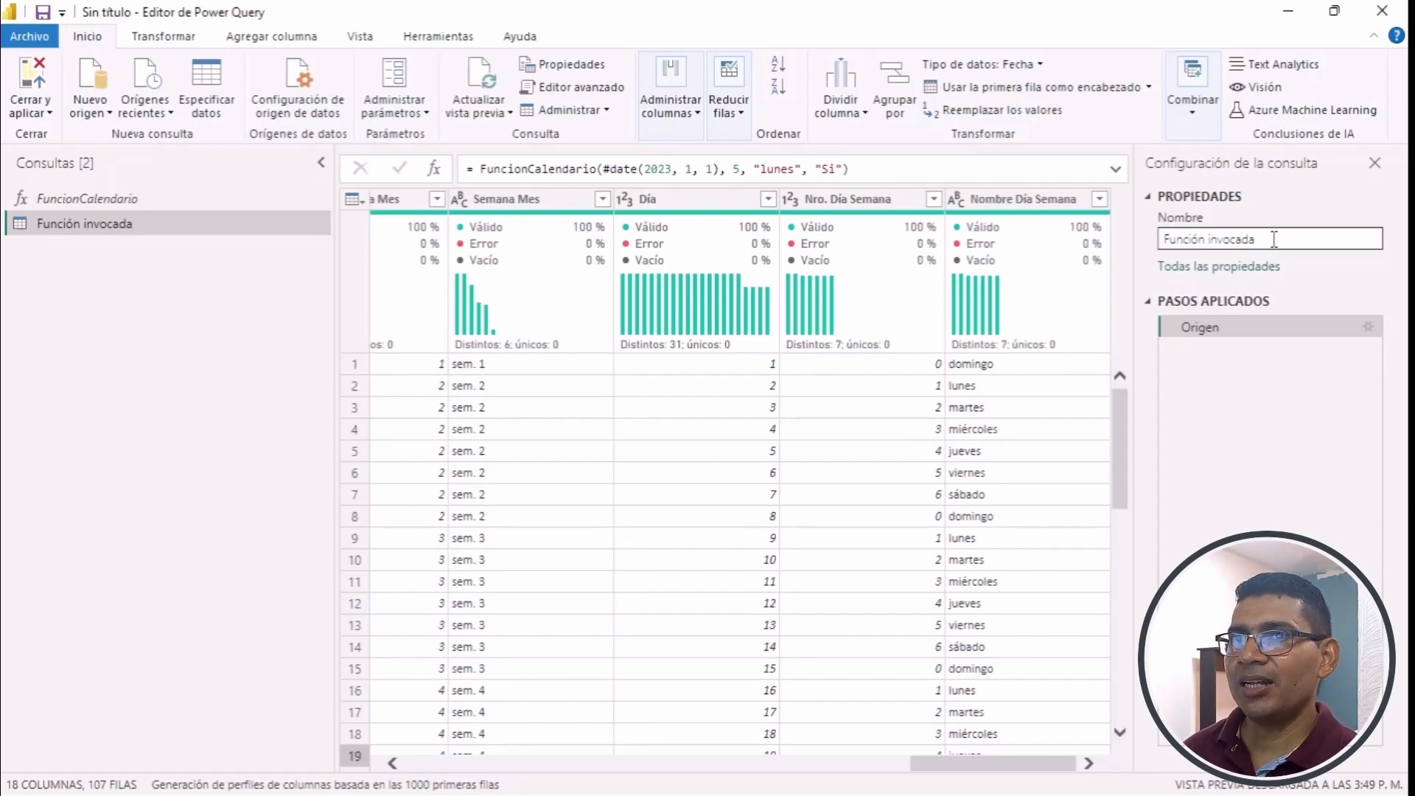
pyautogui.moveTo(1294, 240); pyautogui.dragTo(1163, 230)
pyautogui.write('Calendario1')
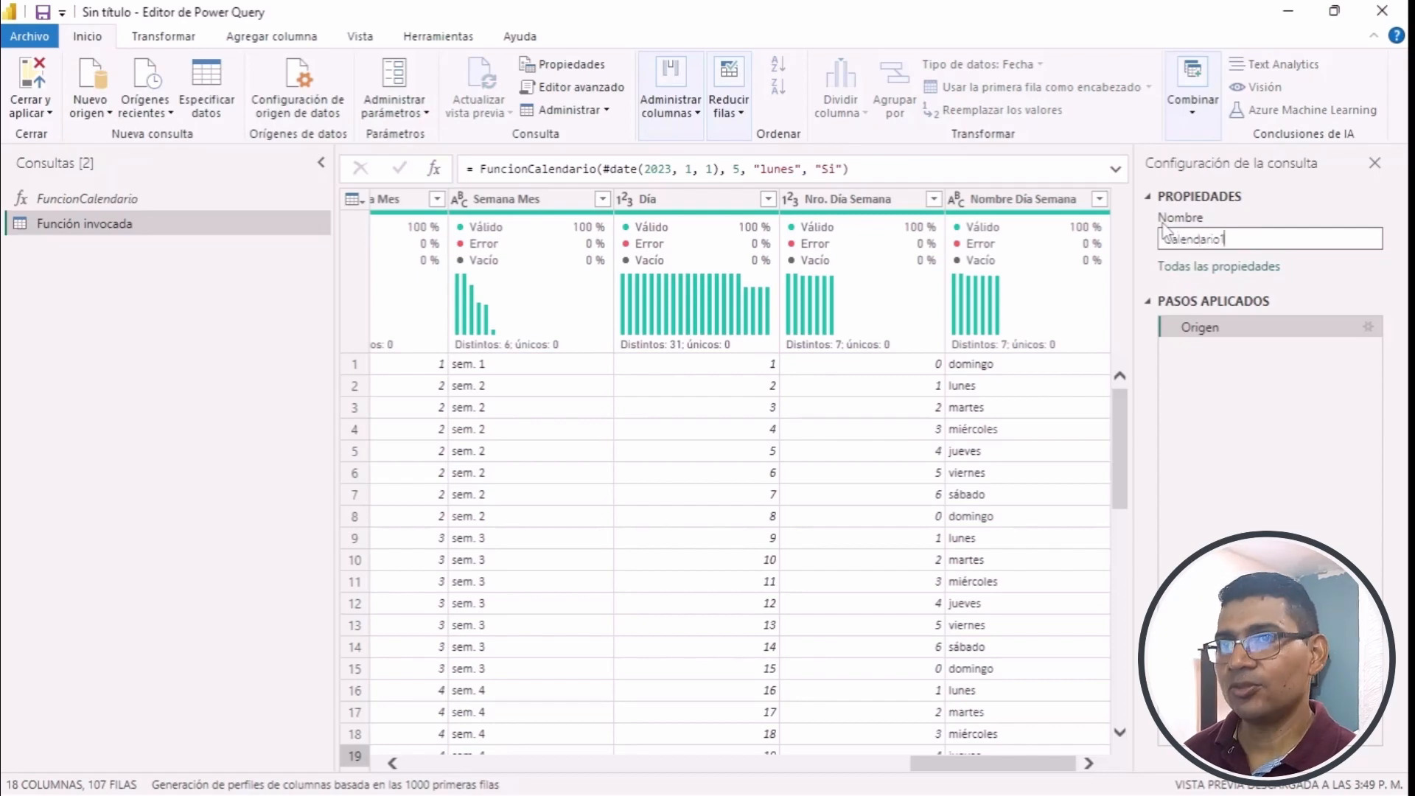
pyautogui.press('Return')
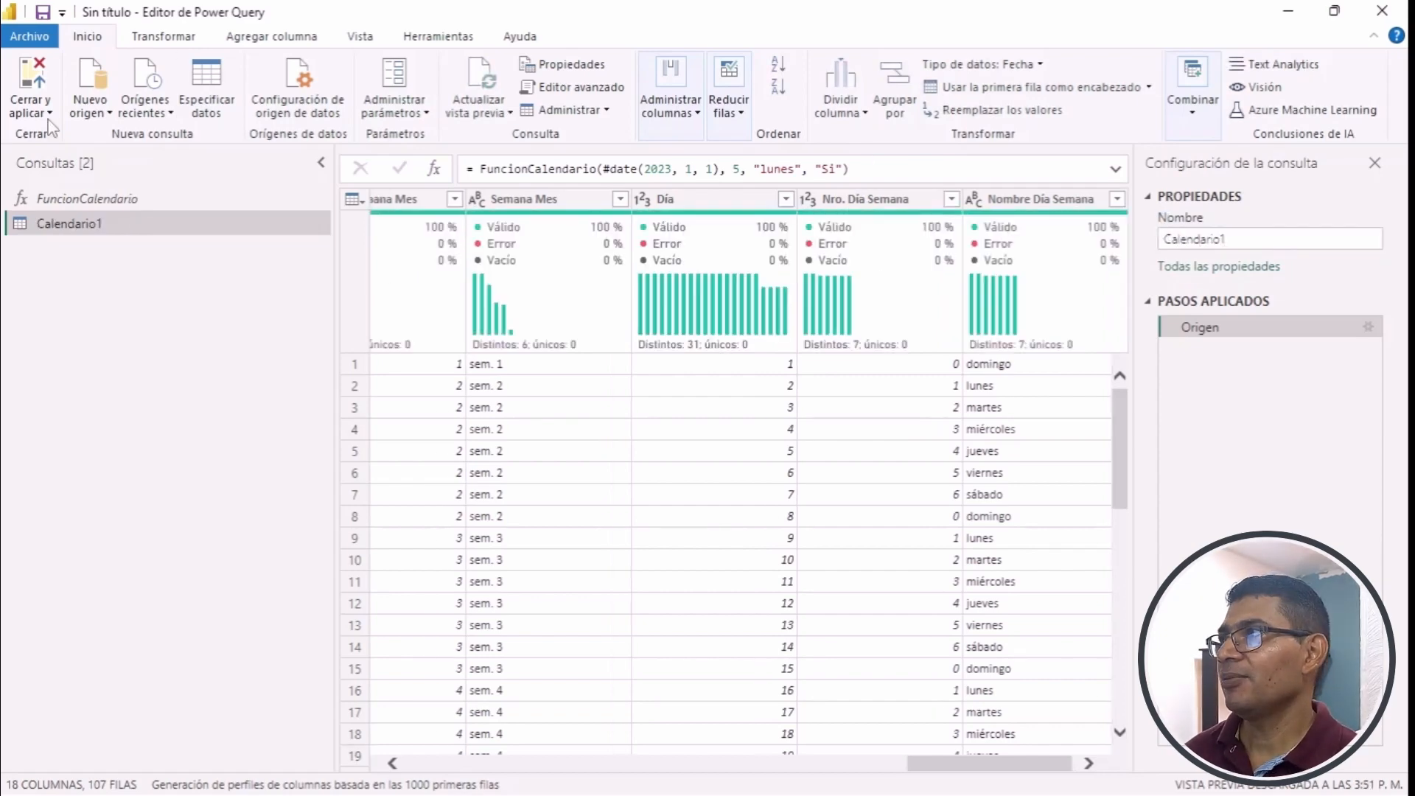
pyautogui.click(31, 111)
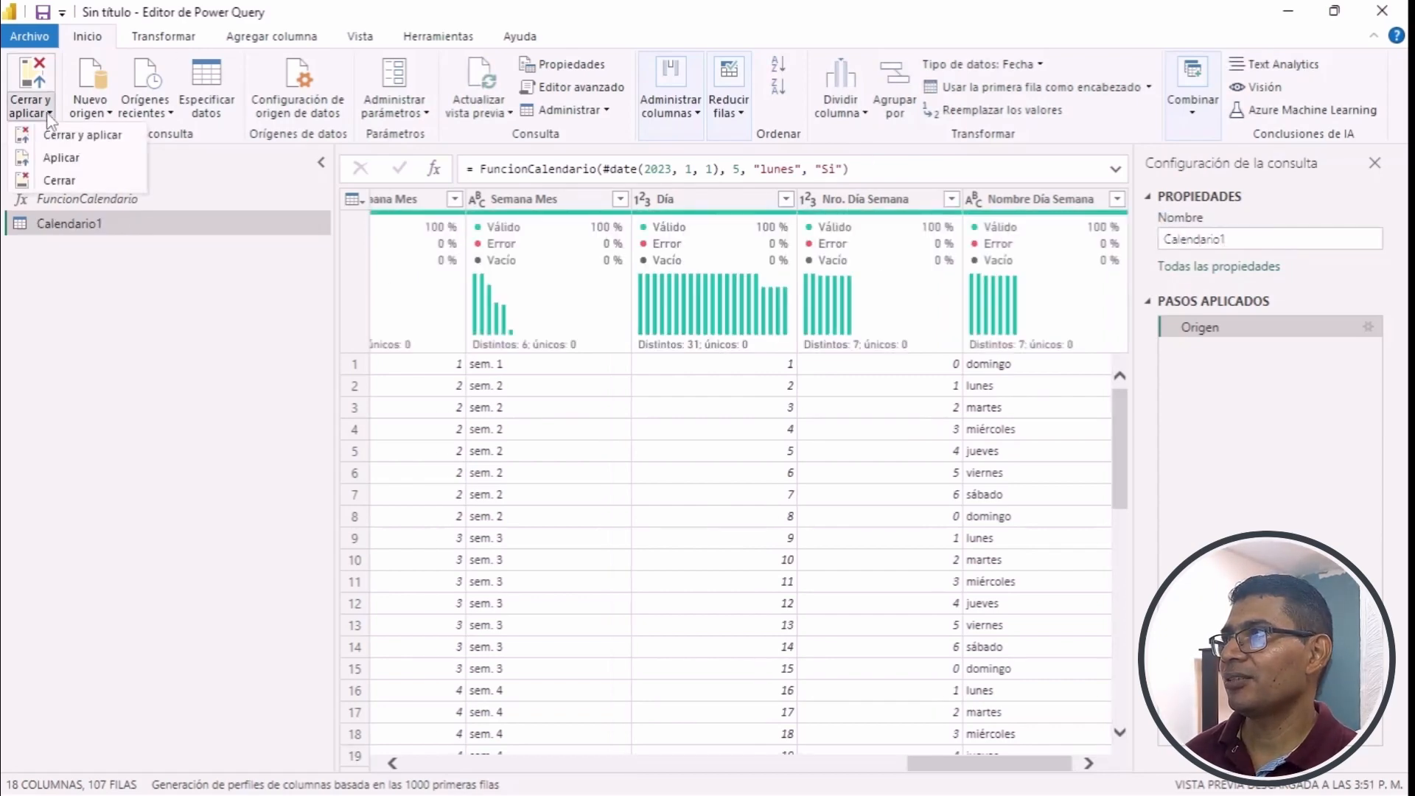
pyautogui.click(79, 138)
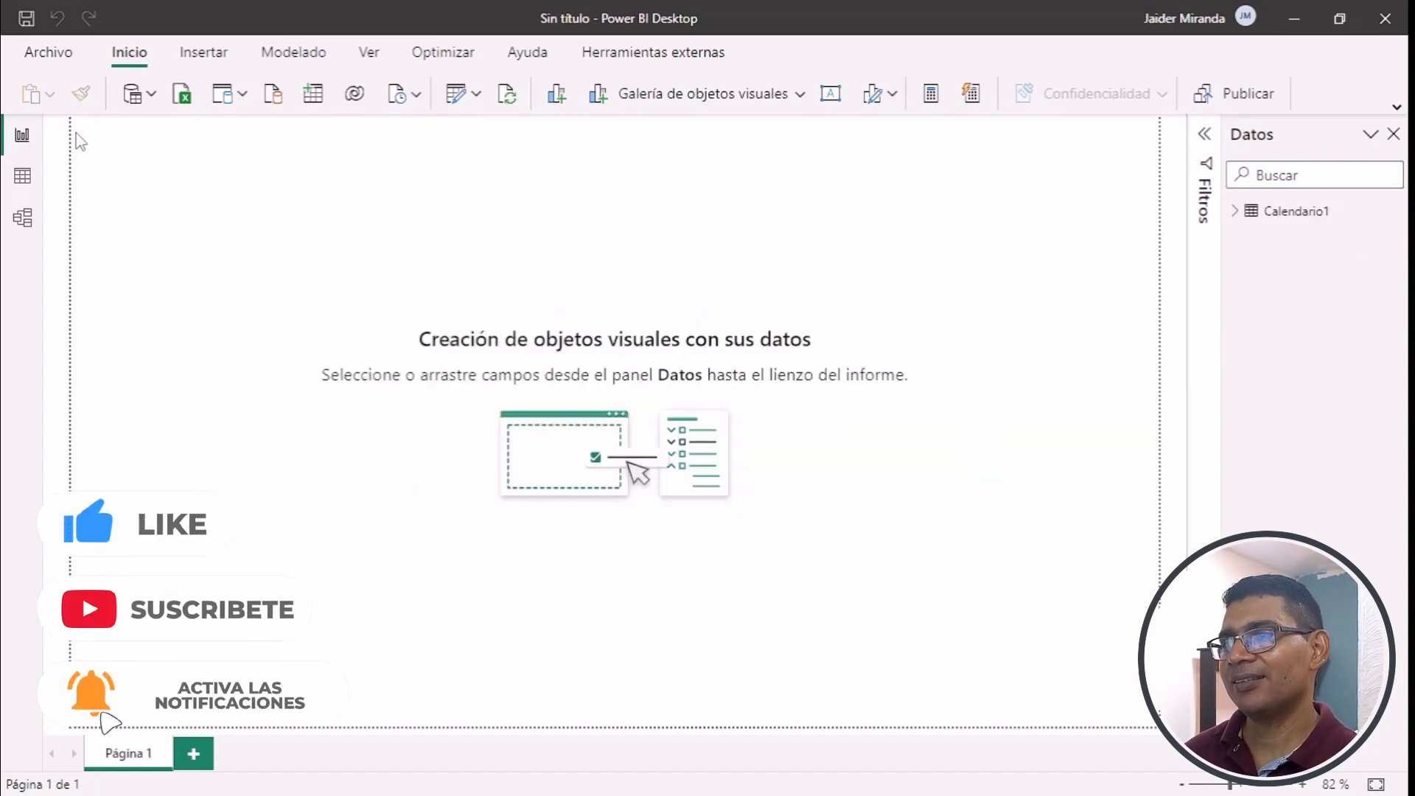
# - Show the Calendario1 table's data and fields, and sort the Fecha column in descending order
pyautogui.click(16, 184)
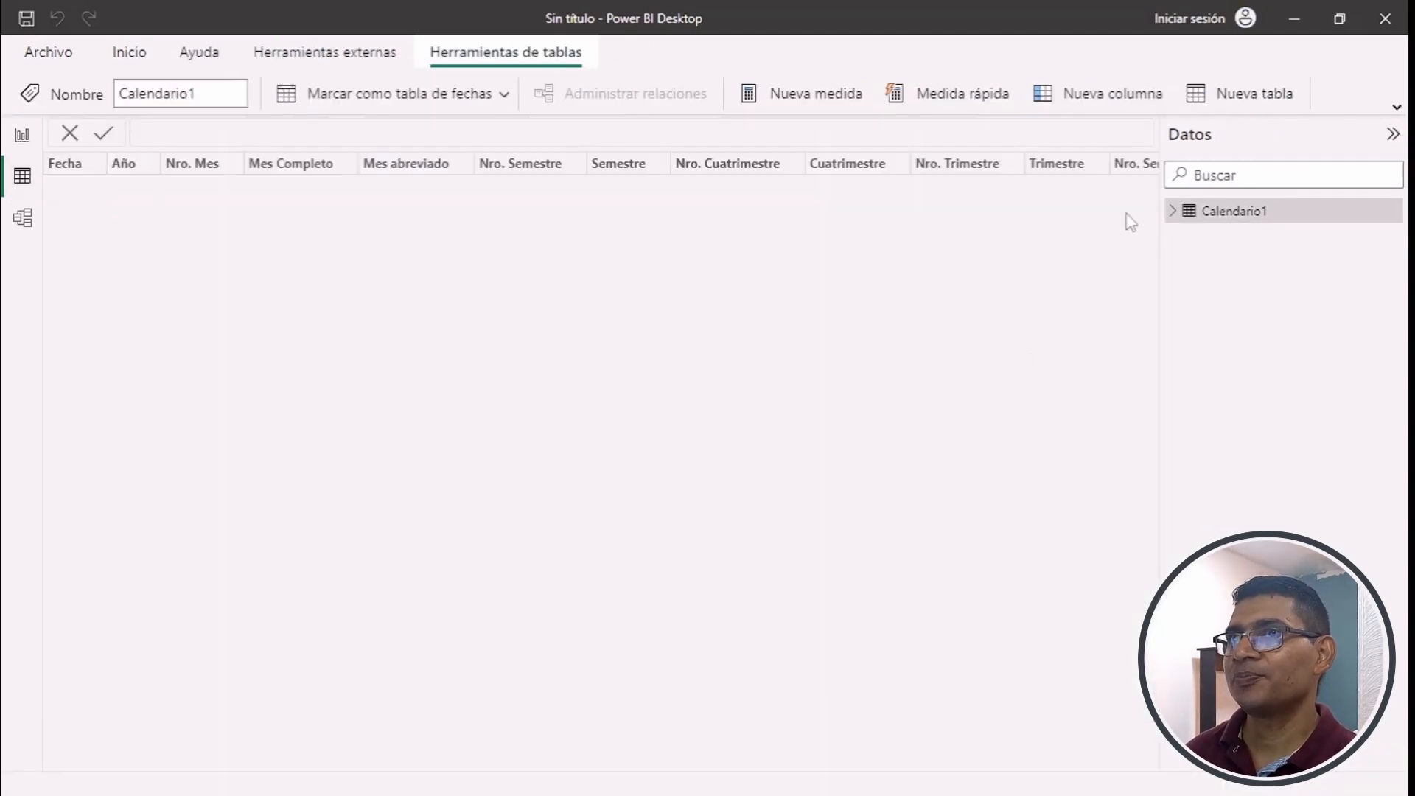
pyautogui.click(1172, 212)
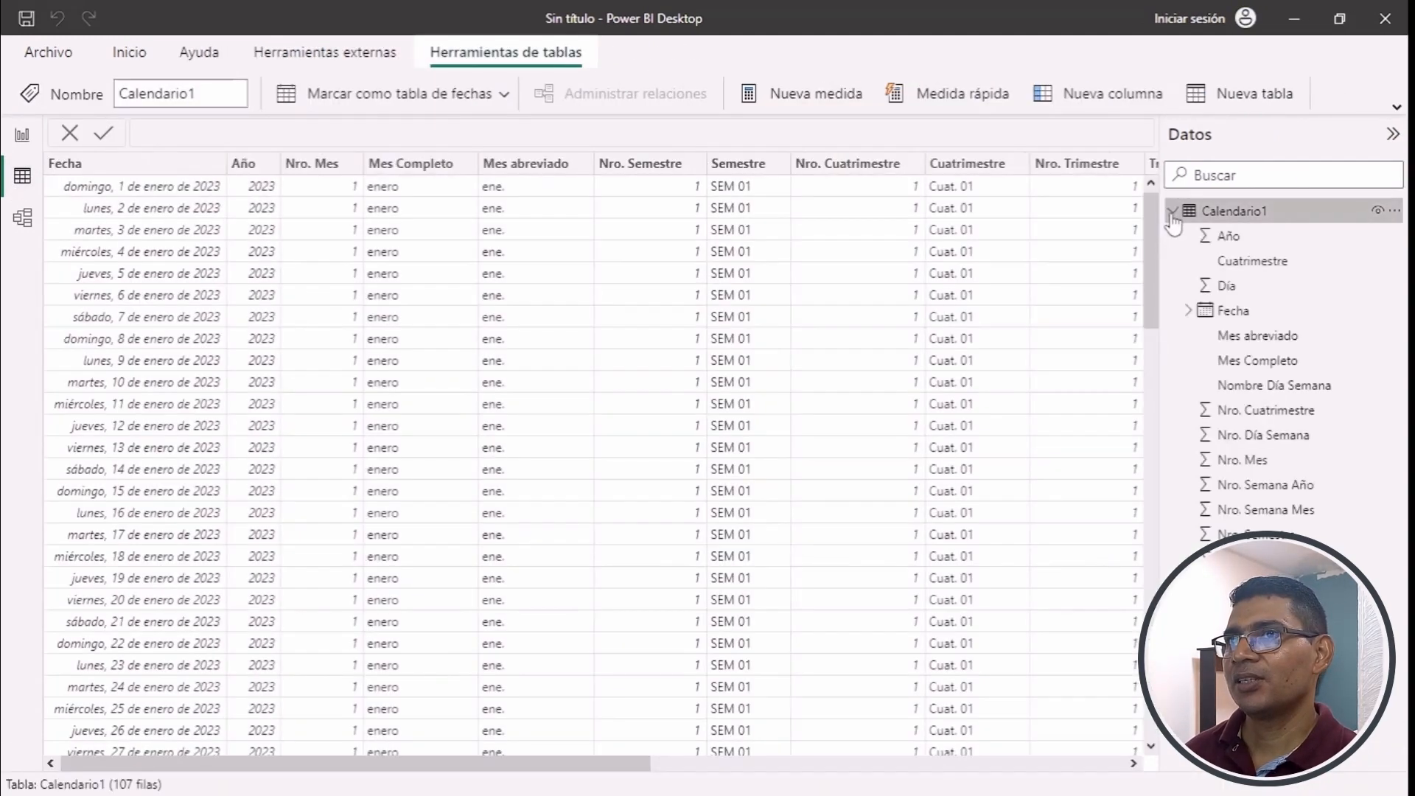
pyautogui.click(216, 163)
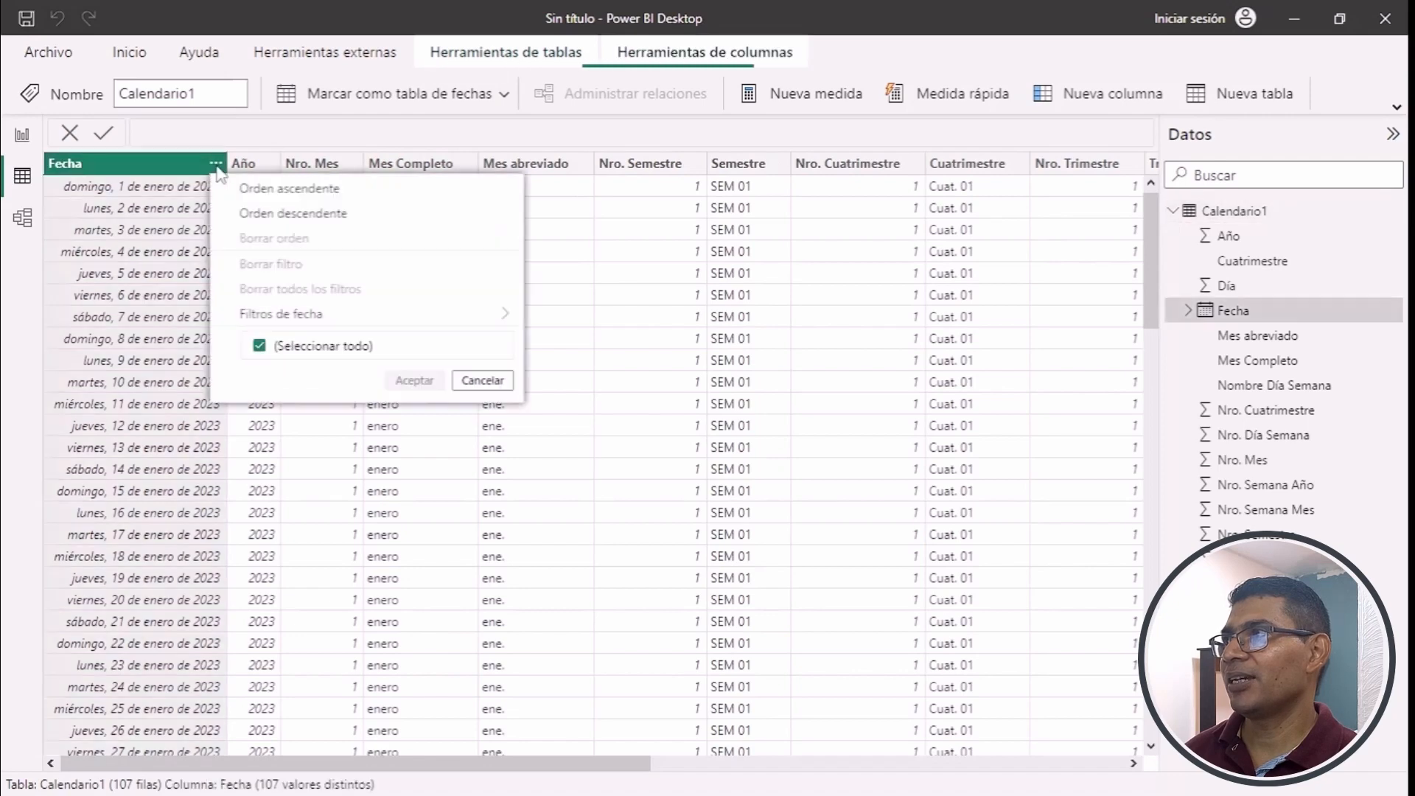
pyautogui.click(303, 214)
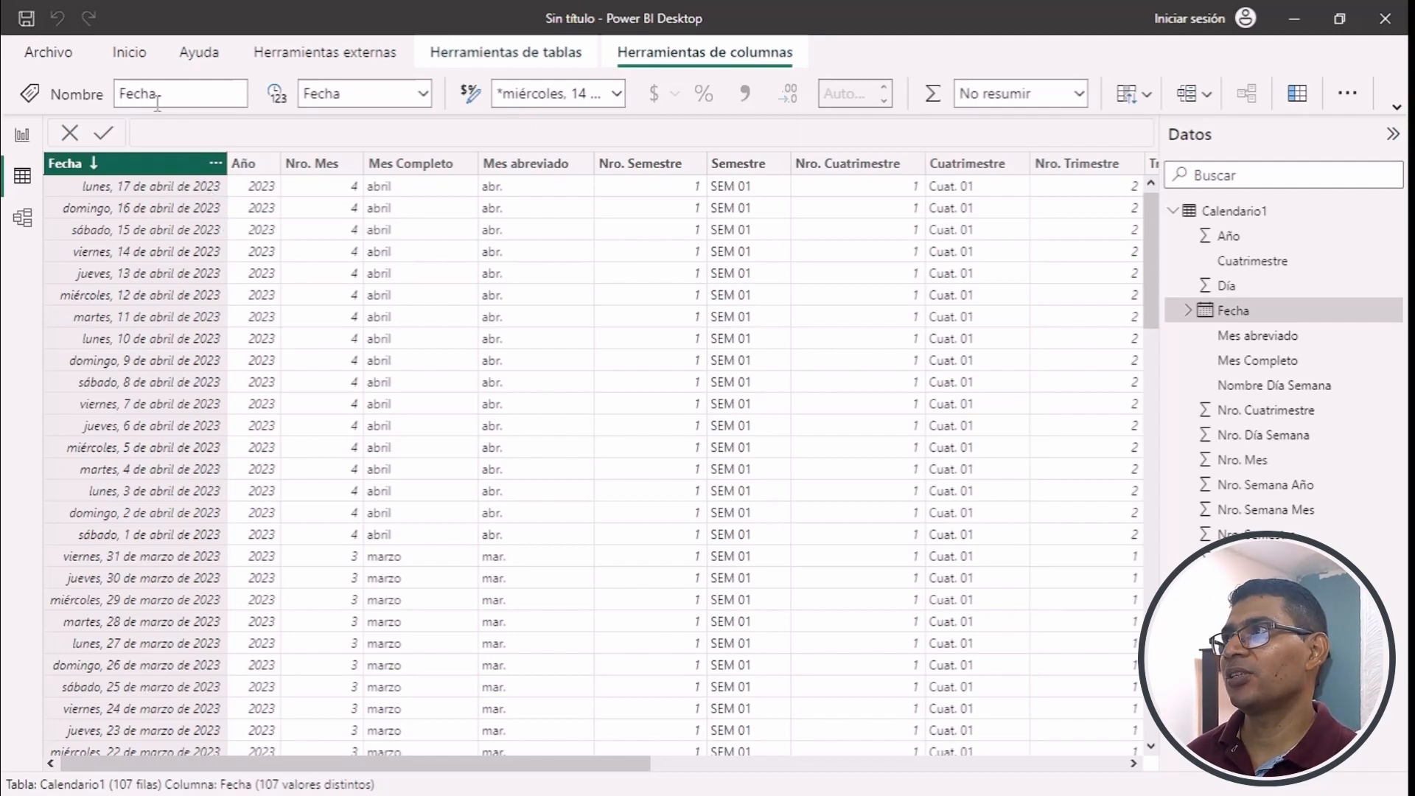
# - Reopen the Power Query editor and set FuncionCalendario's Fecha Inicio parameter to 1/01/2023
pyautogui.click(131, 56)
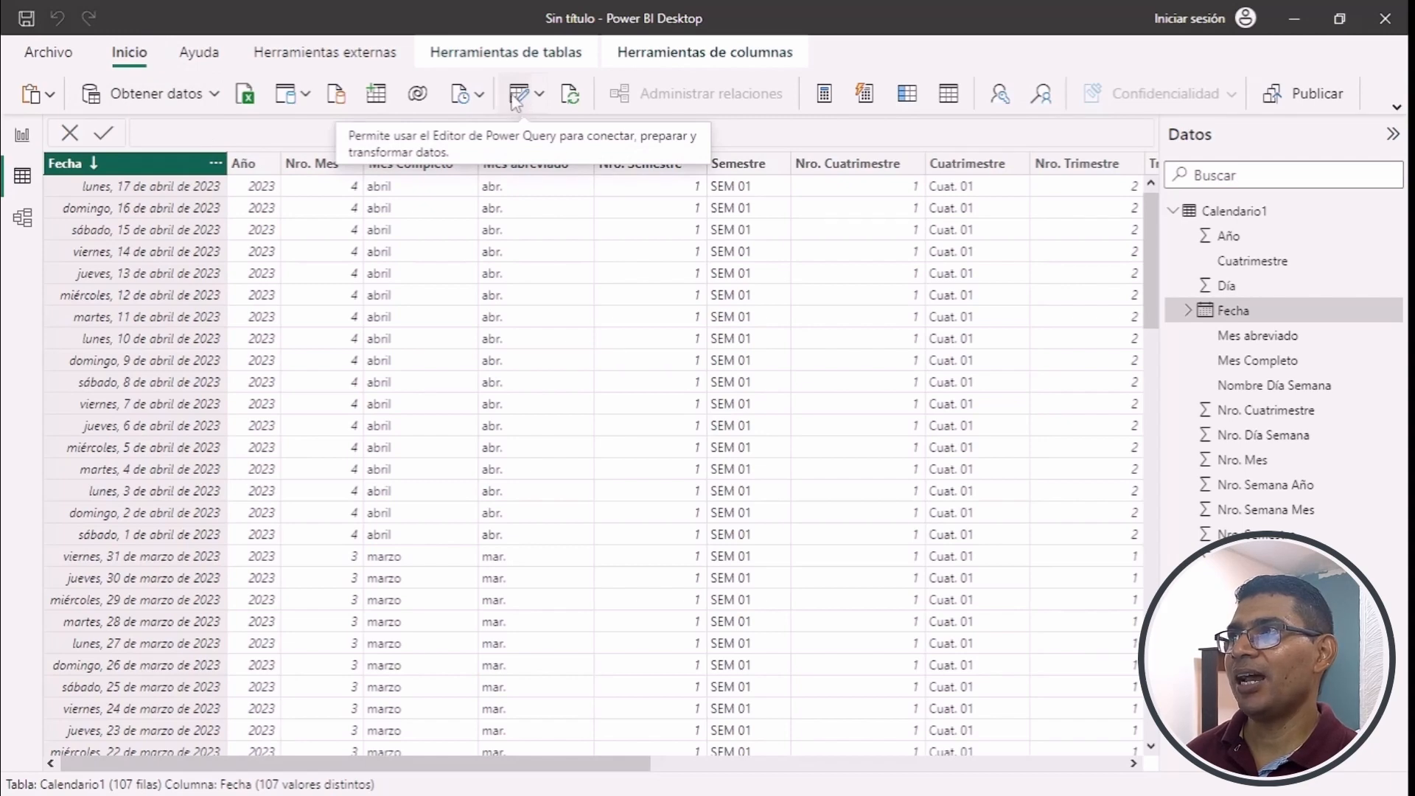
pyautogui.click(520, 99)
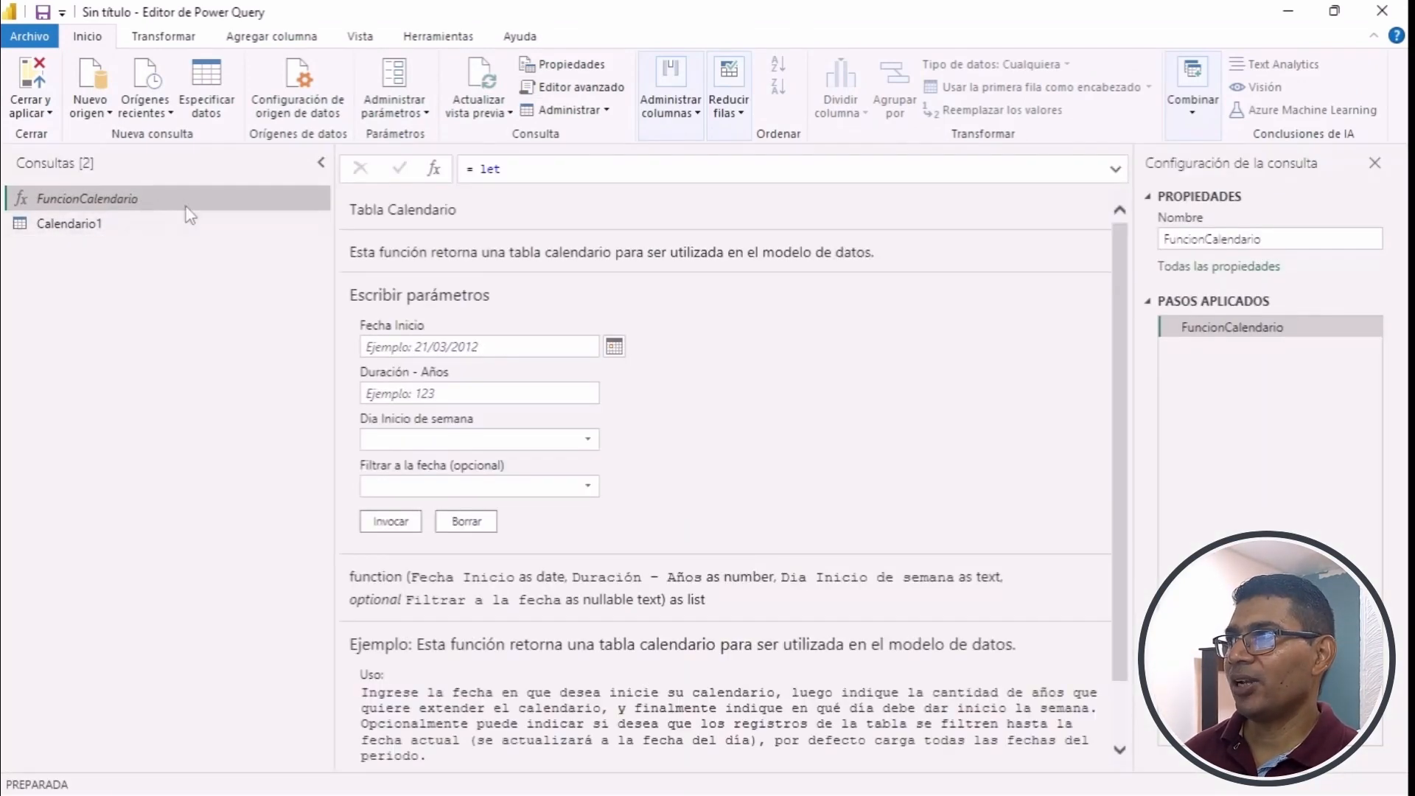
pyautogui.click(614, 346)
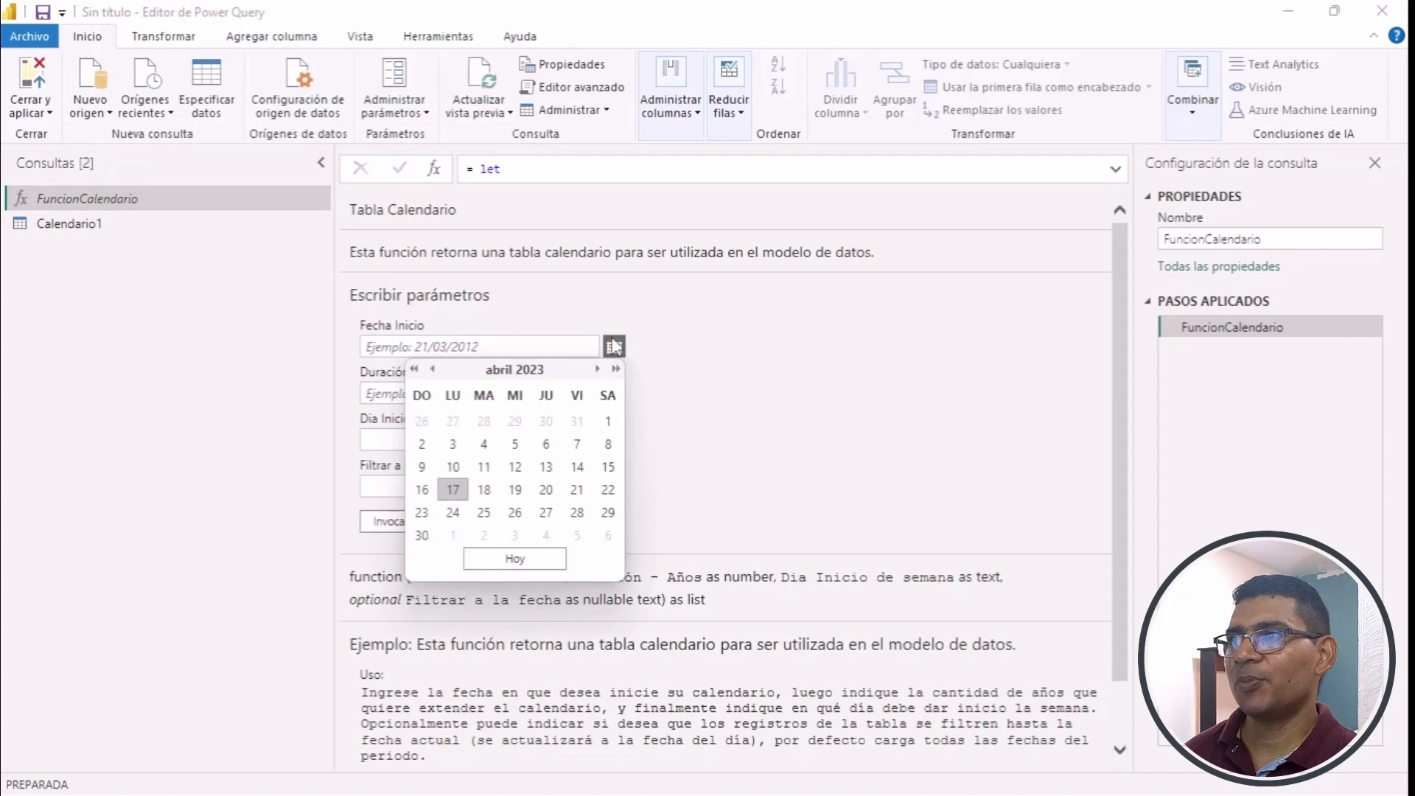
pyautogui.click(432, 368)
pyautogui.click(432, 369)
pyautogui.click(433, 368)
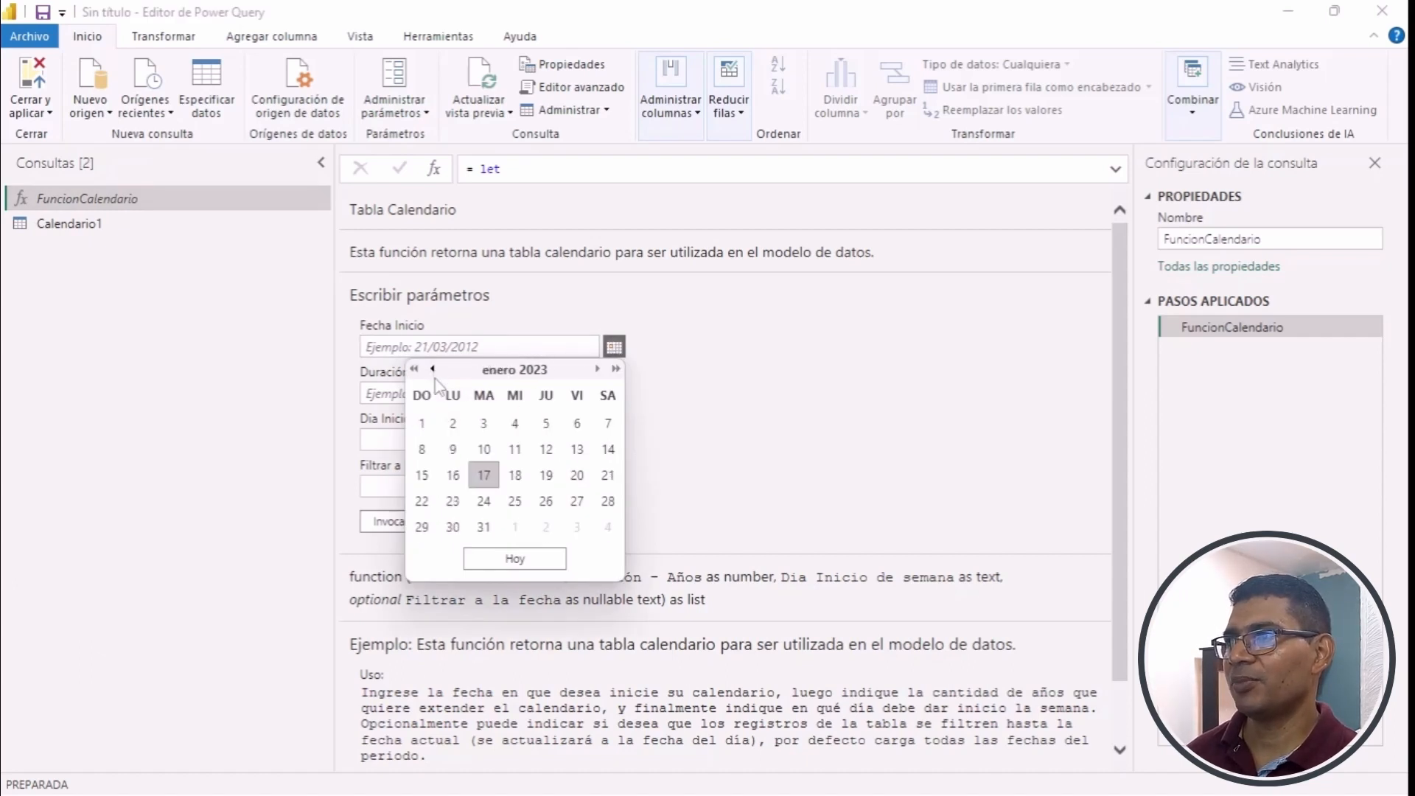
pyautogui.click(422, 423)
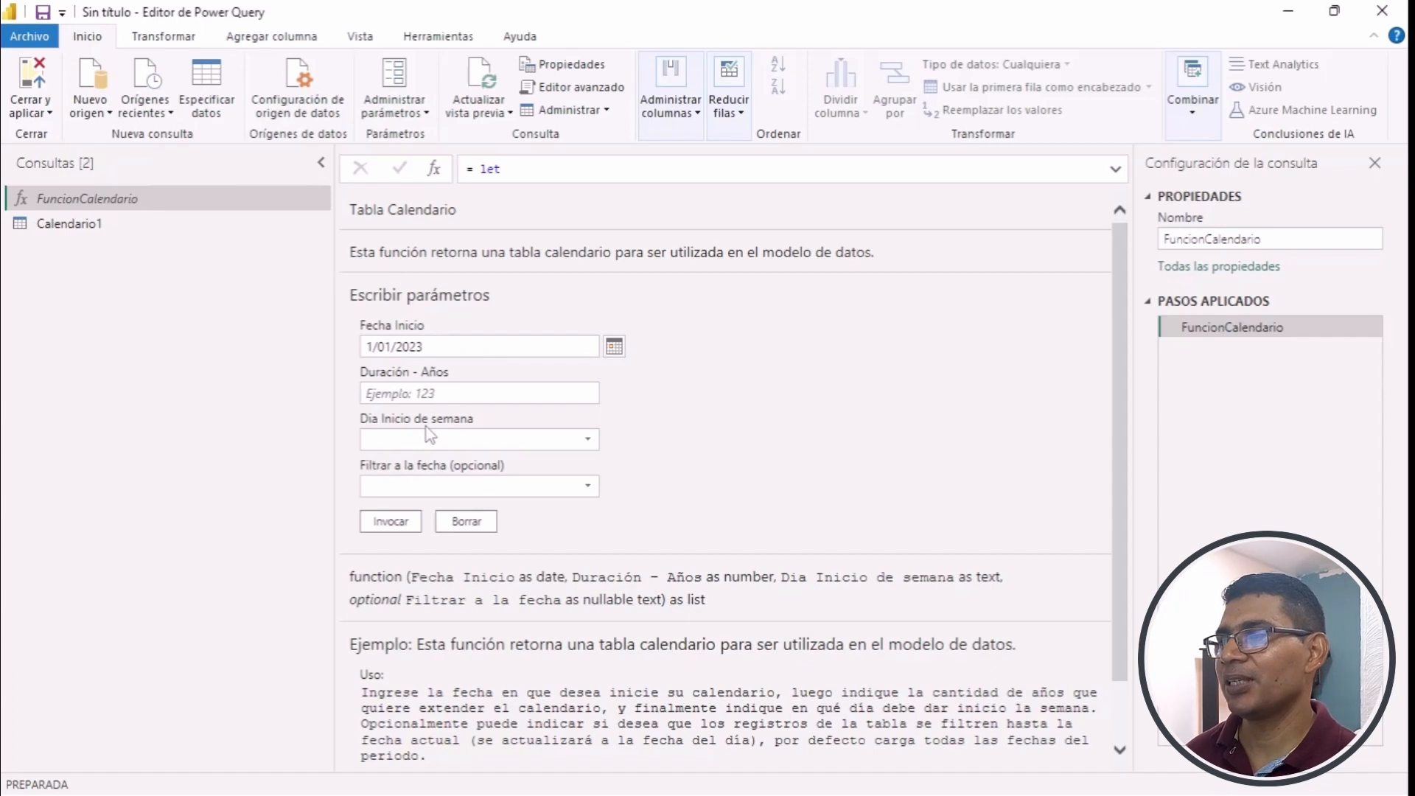
# - Set FuncionCalendario's duration to 5 years and its week start day to domingo, leave the date filter empty, and invoke it
pyautogui.click(454, 392)
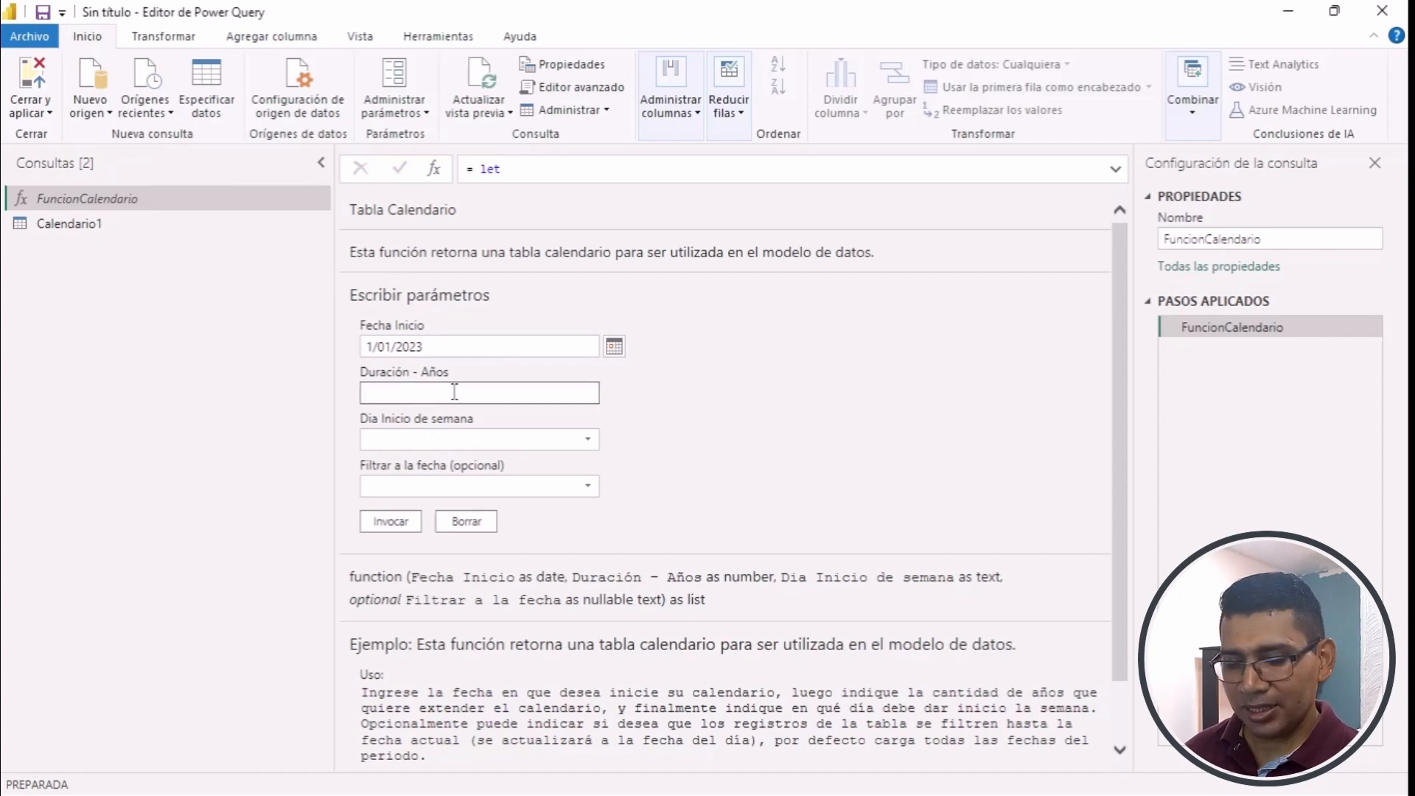
pyautogui.write('5')
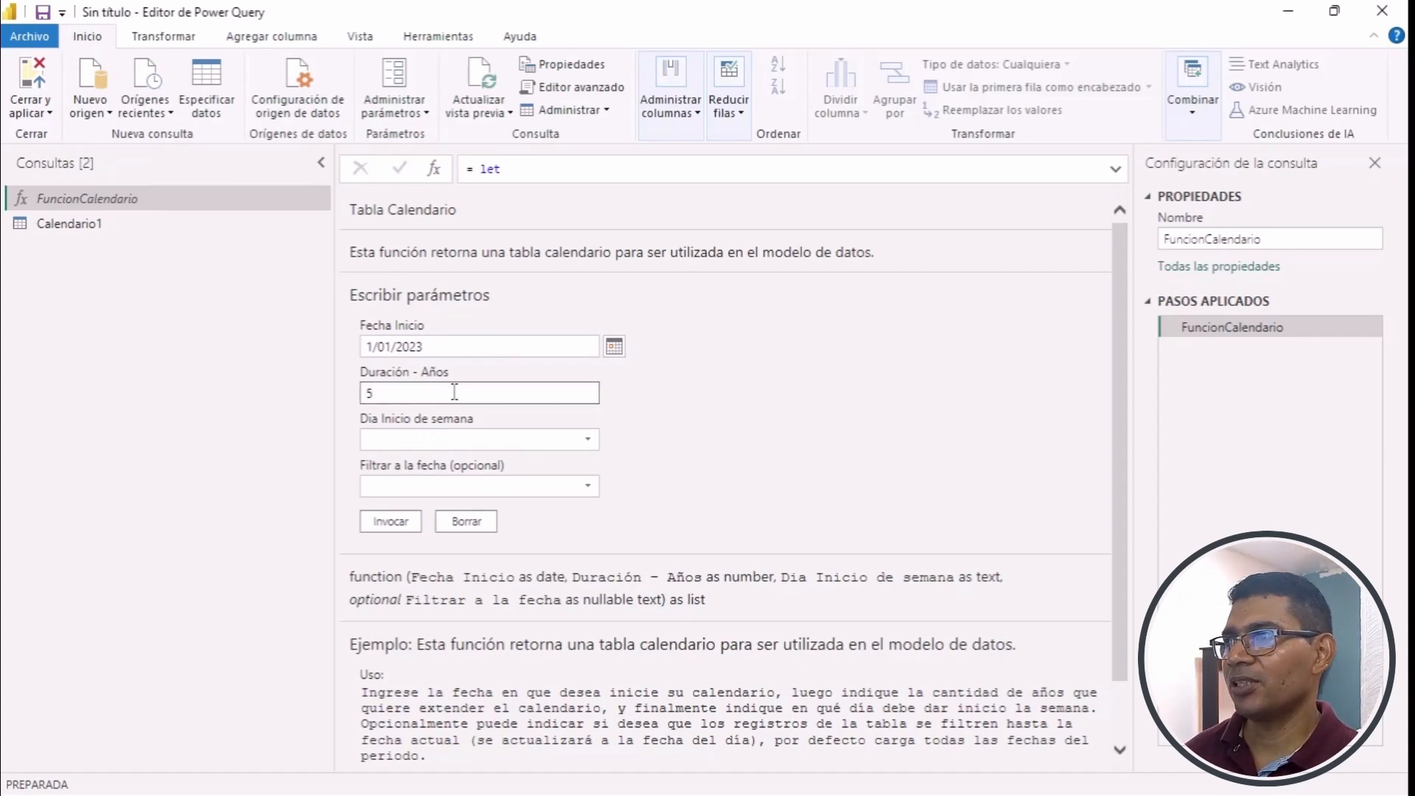
pyautogui.click(457, 440)
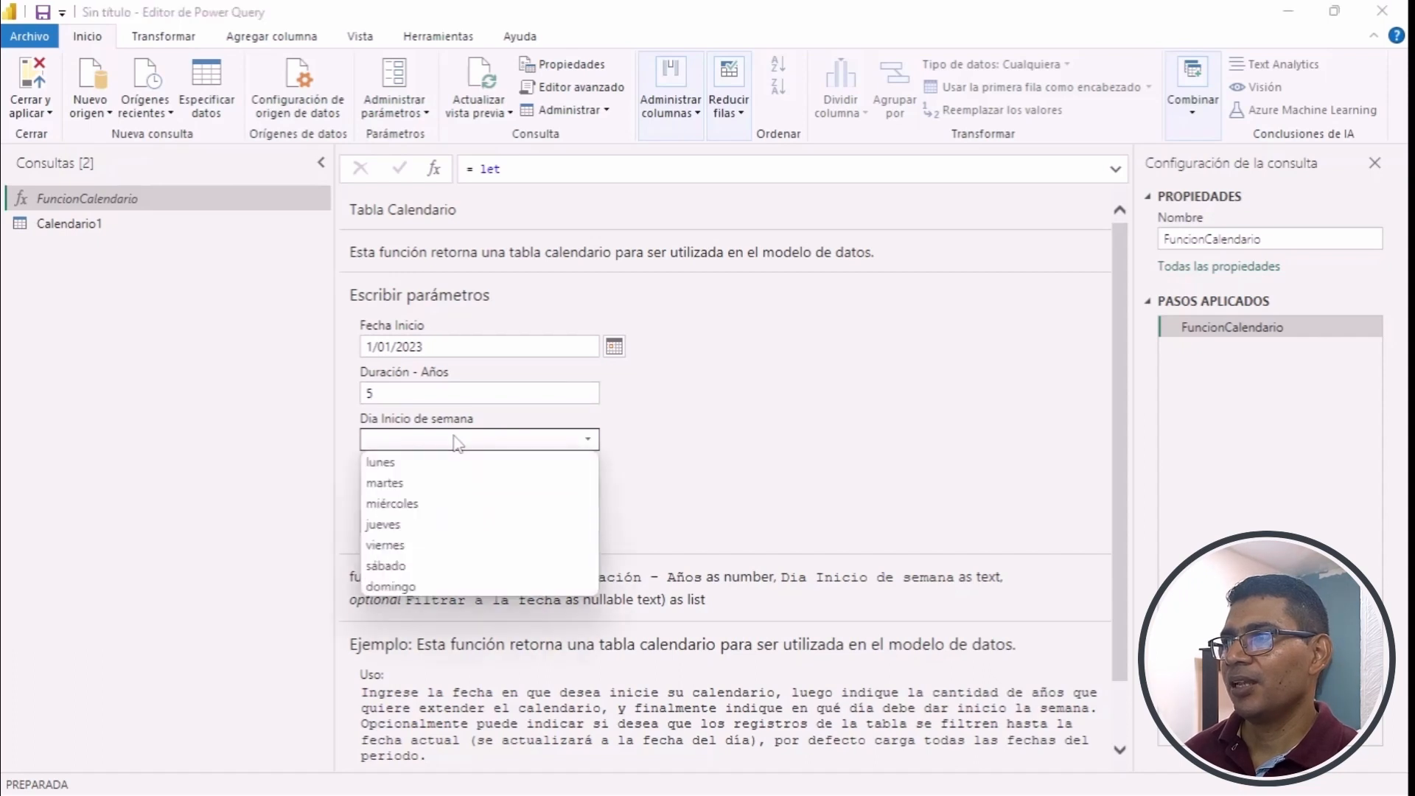
pyautogui.click(428, 594)
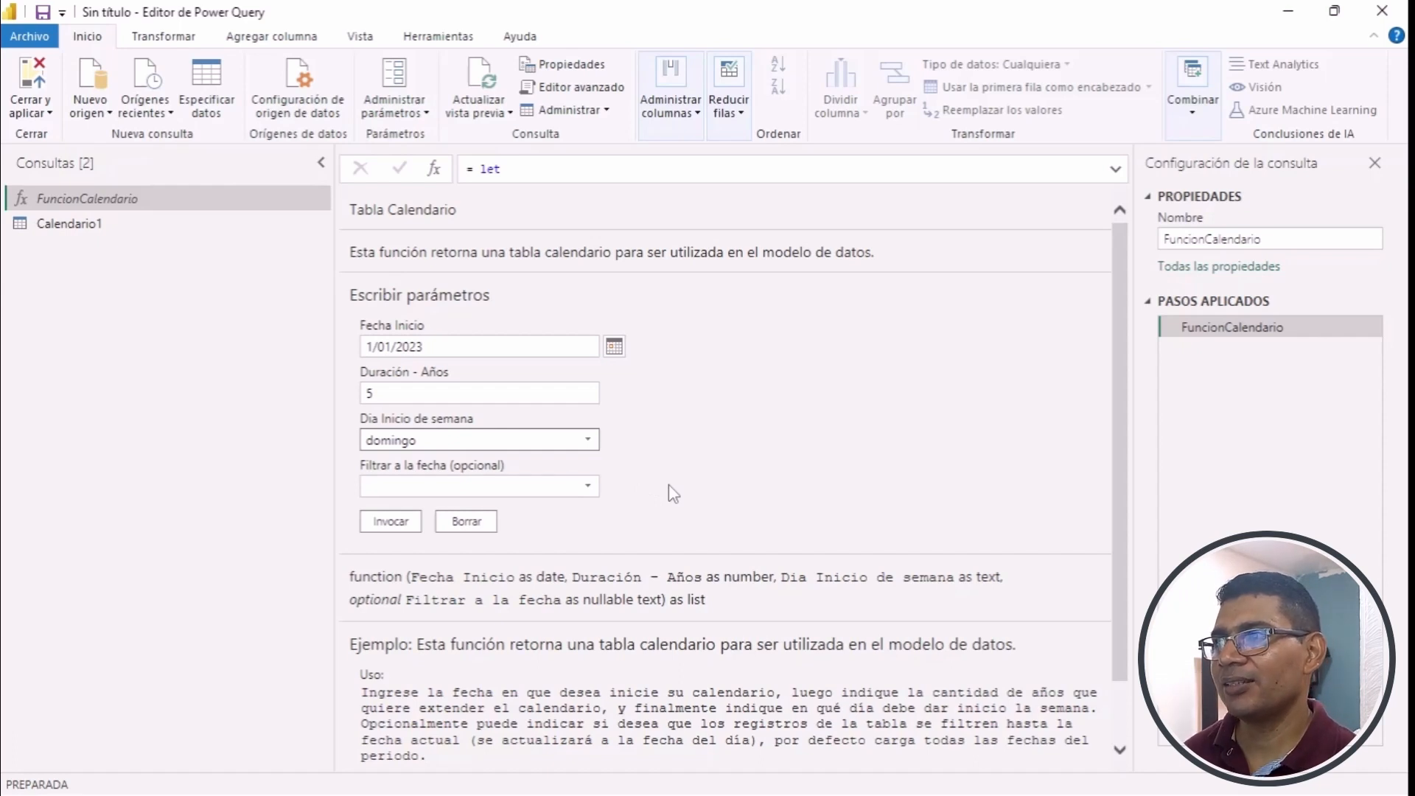
pyautogui.click(401, 524)
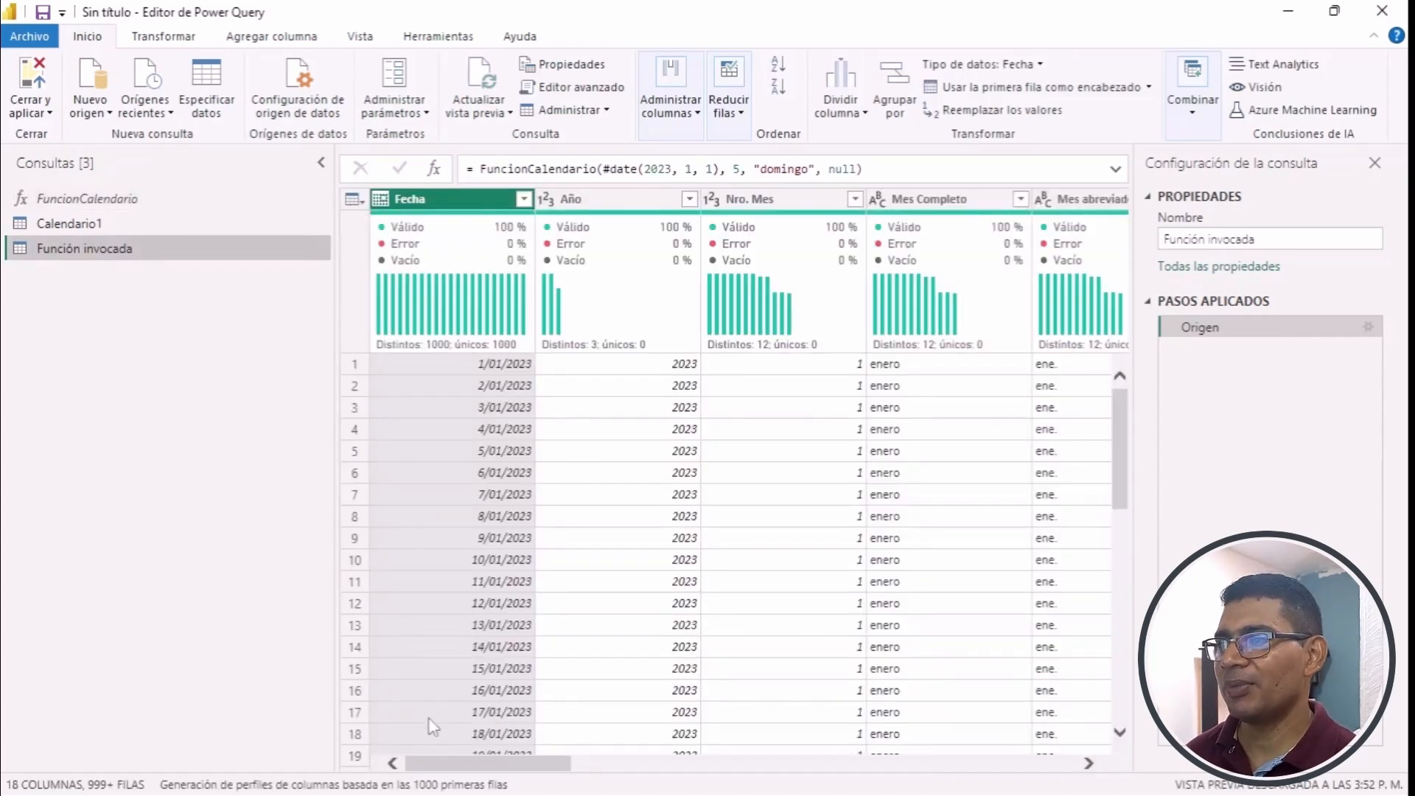
# - Check the week-of-year, week-of-month and weekday columns of the invoked calendar for weeks starting on domingo
pyautogui.moveTo(495, 765); pyautogui.dragTo(1024, 772)
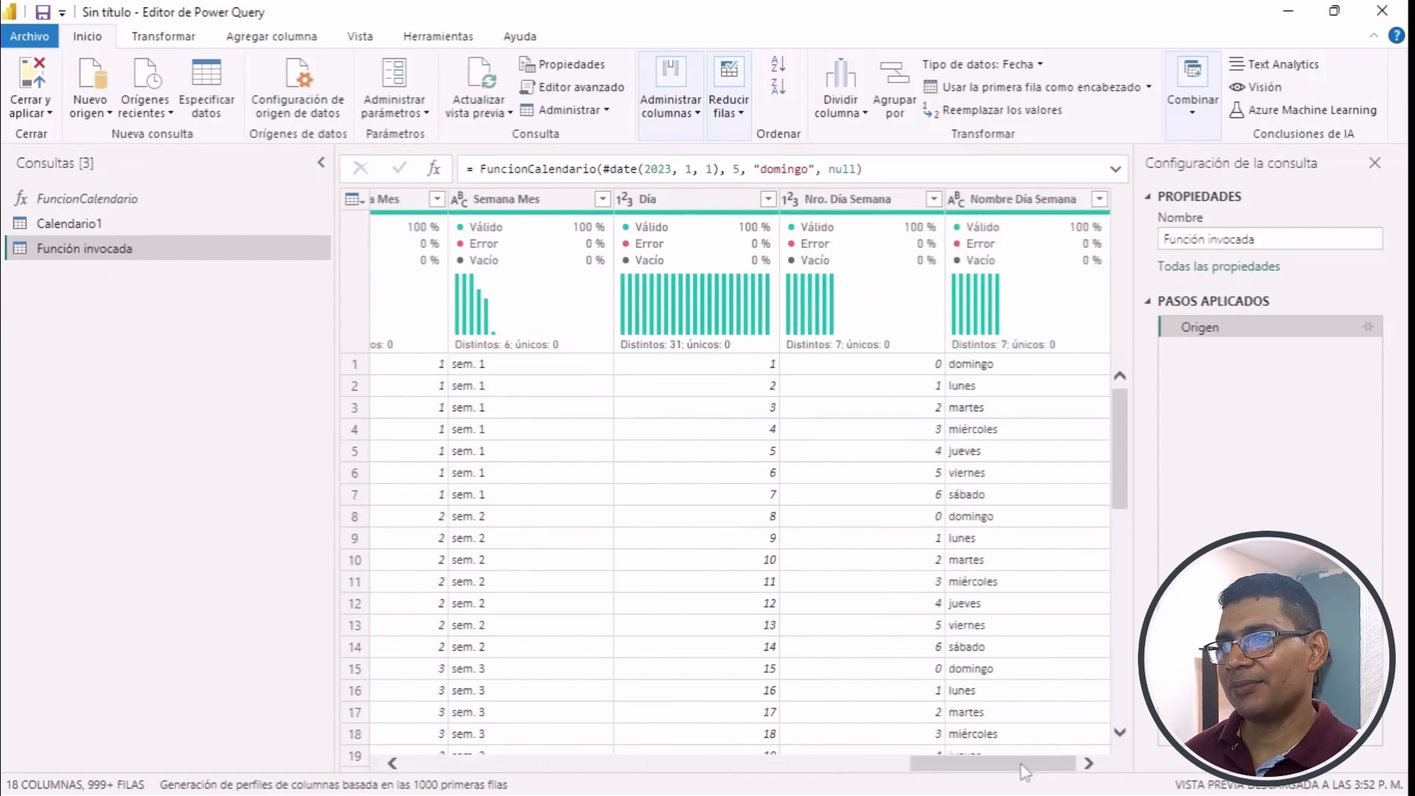
pyautogui.moveTo(1025, 773); pyautogui.dragTo(935, 783)
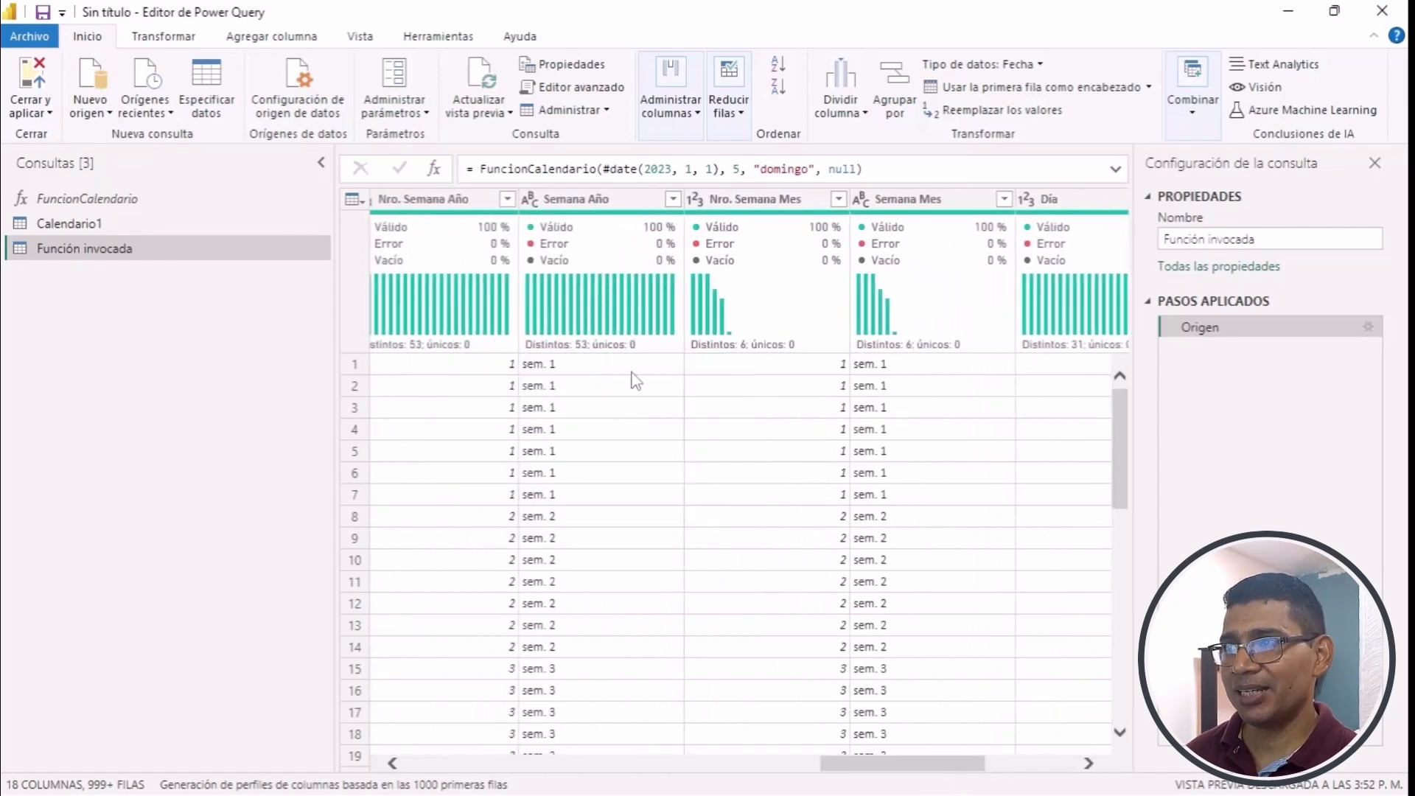
pyautogui.moveTo(917, 763)
pyautogui.mouseDown()
pyautogui.moveTo(1008, 766)
pyautogui.moveTo(937, 772)
pyautogui.mouseUp()
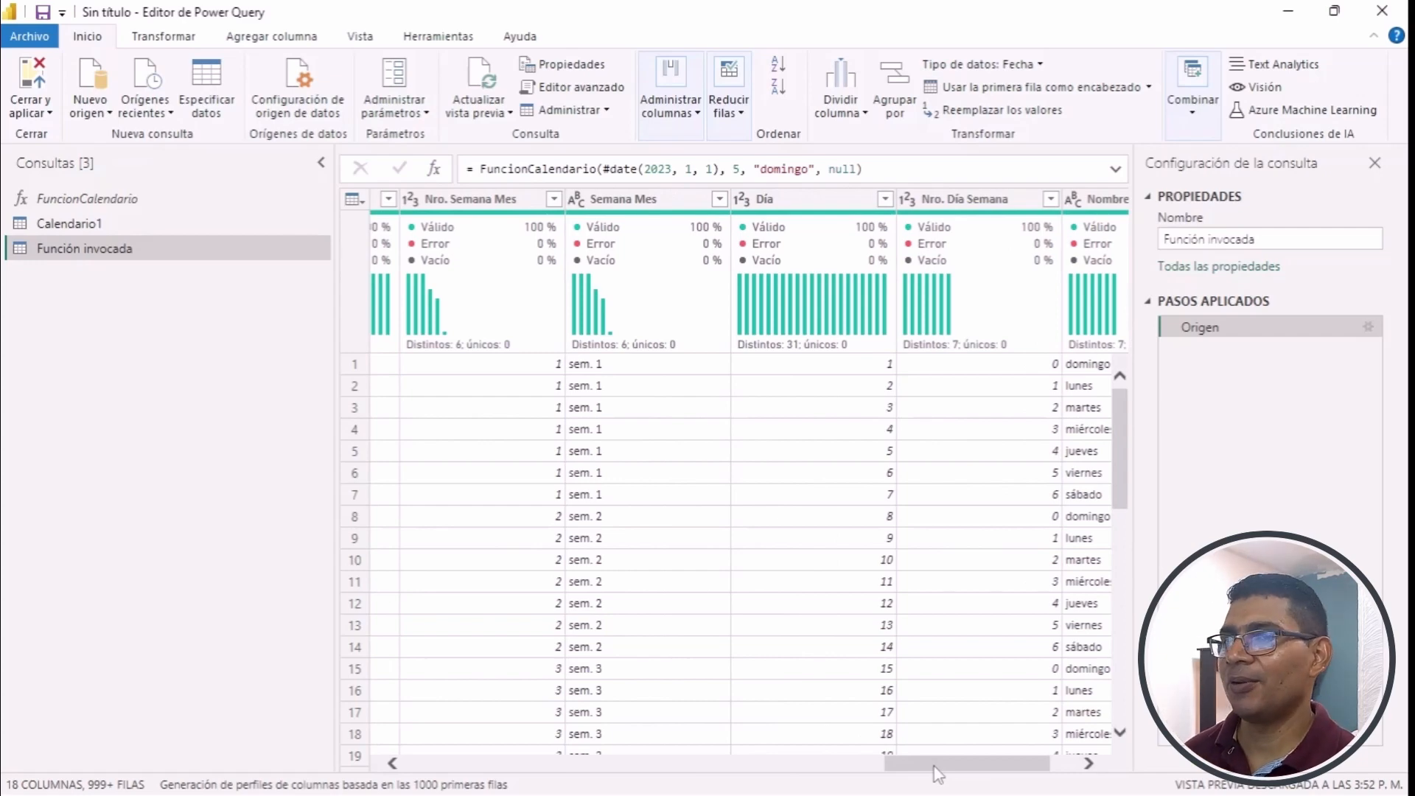
# - Rename the new invoked function query as Calendario2, then close the query editor and apply the changes
pyautogui.click(1330, 239)
pyautogui.moveTo(1330, 238); pyautogui.dragTo(1155, 242)
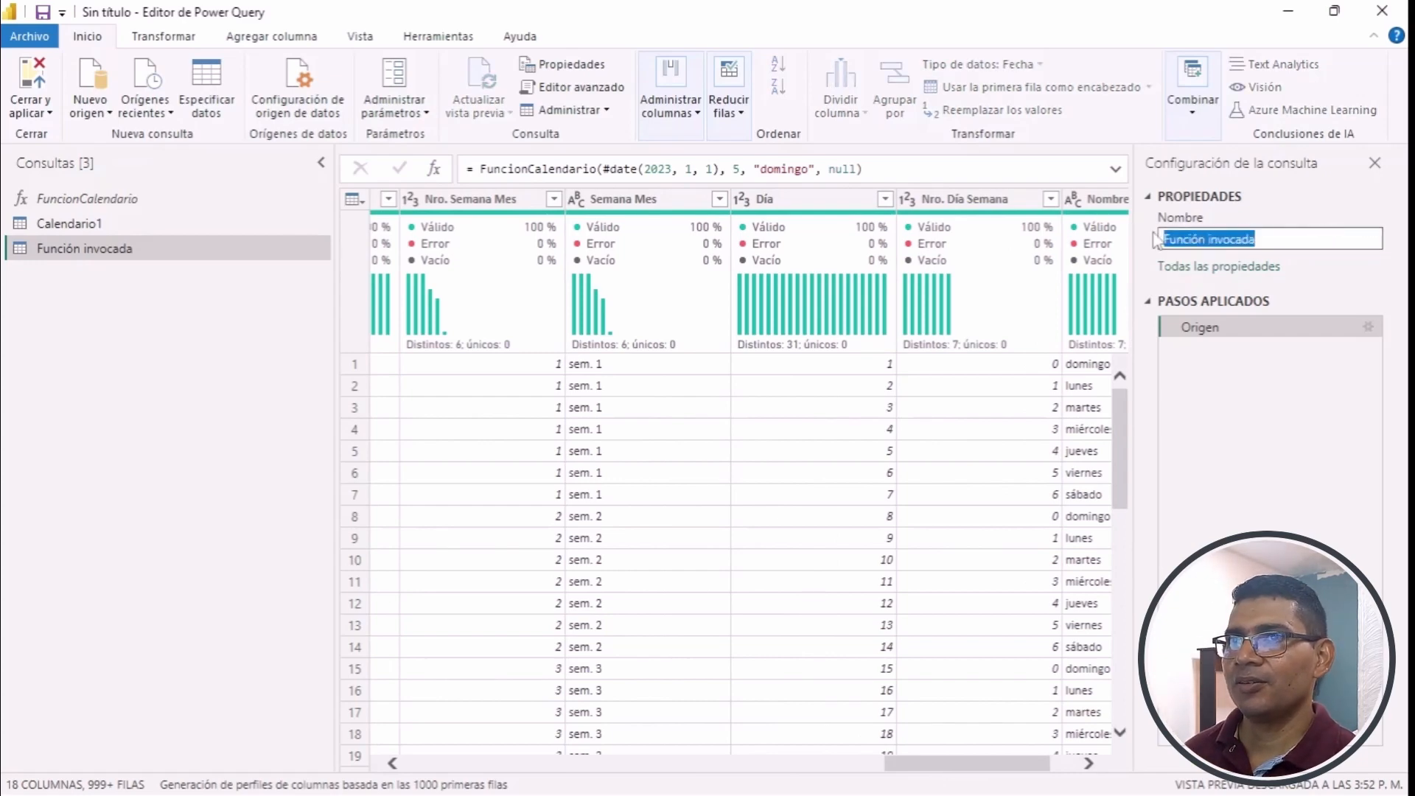
pyautogui.write('Calenda')
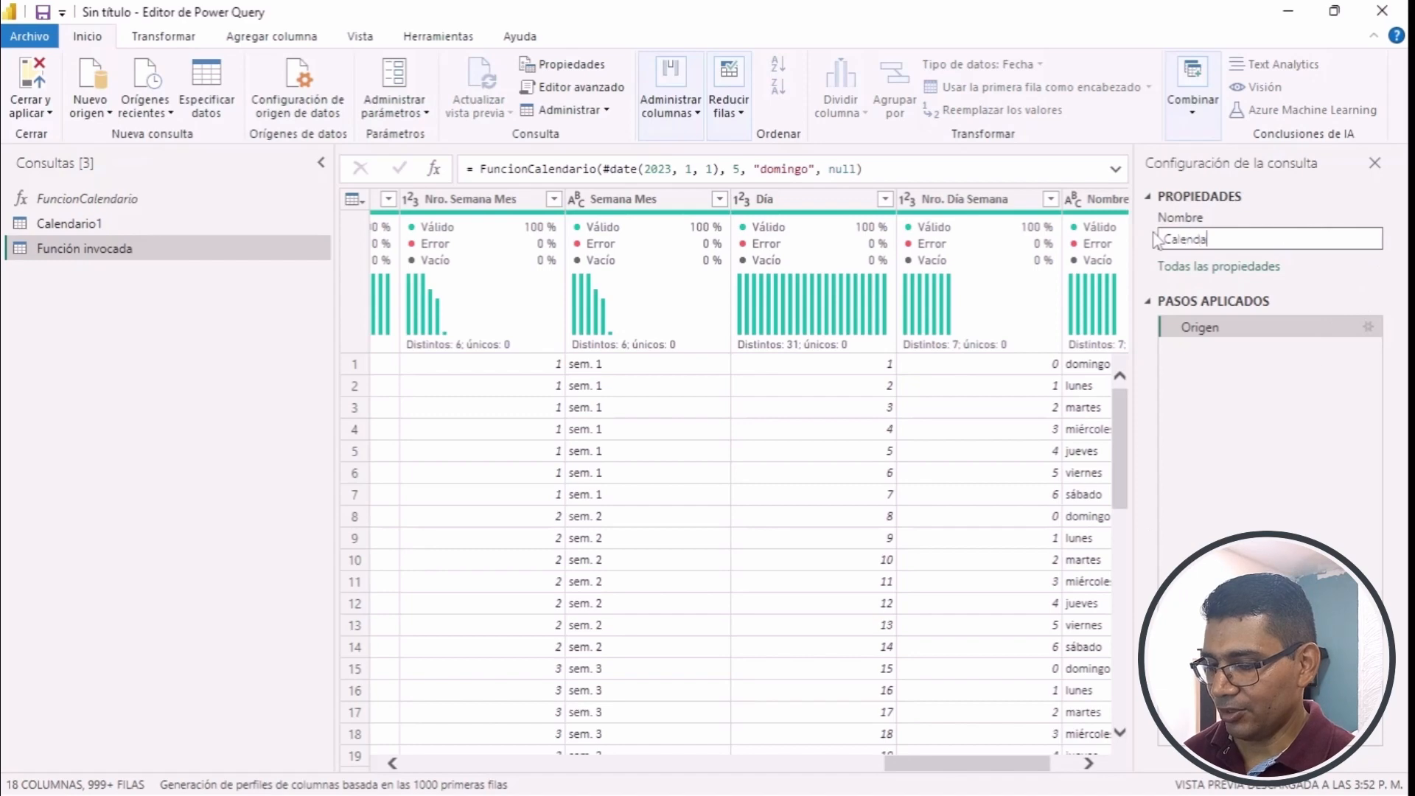
pyautogui.write('rio2')
pyautogui.press('Return')
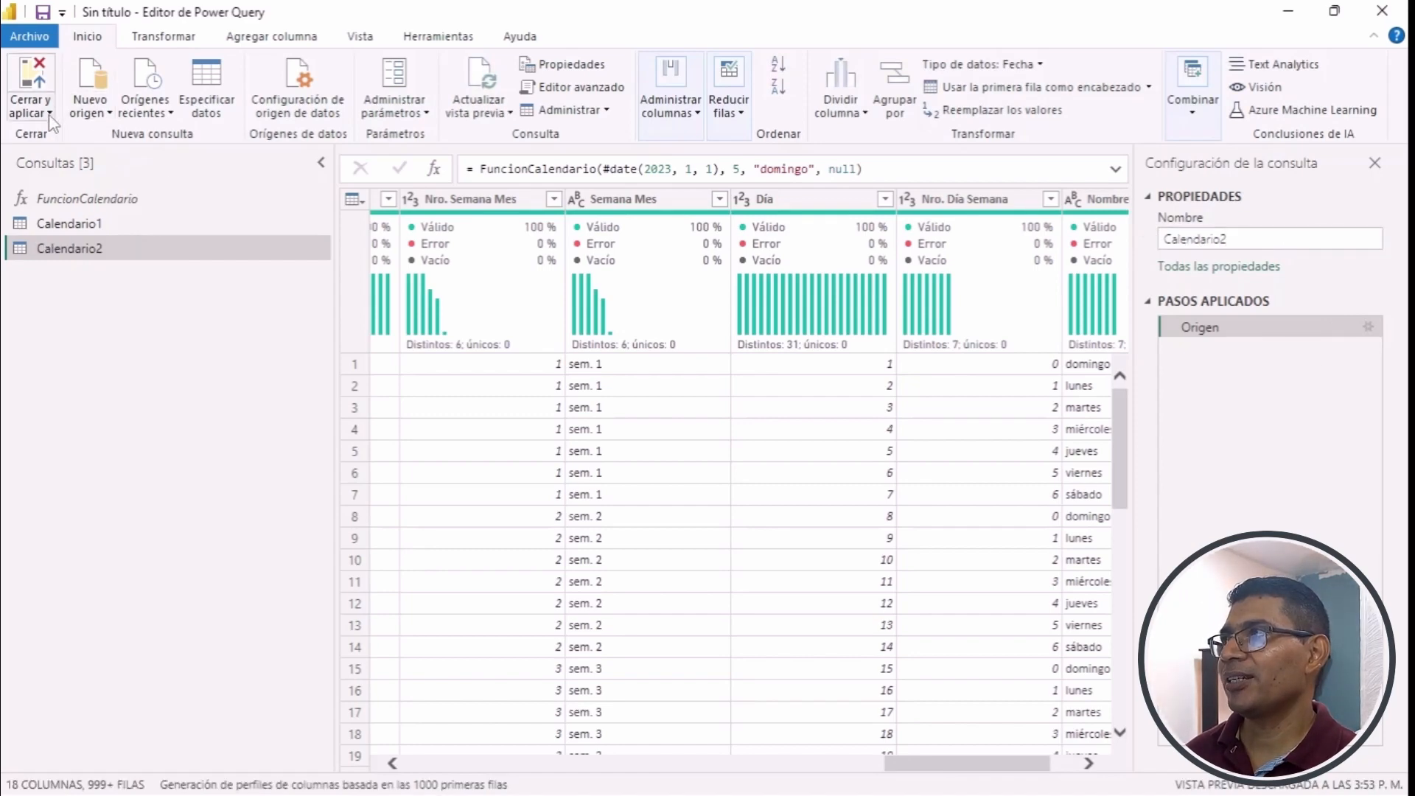
pyautogui.click(50, 114)
pyautogui.click(77, 137)
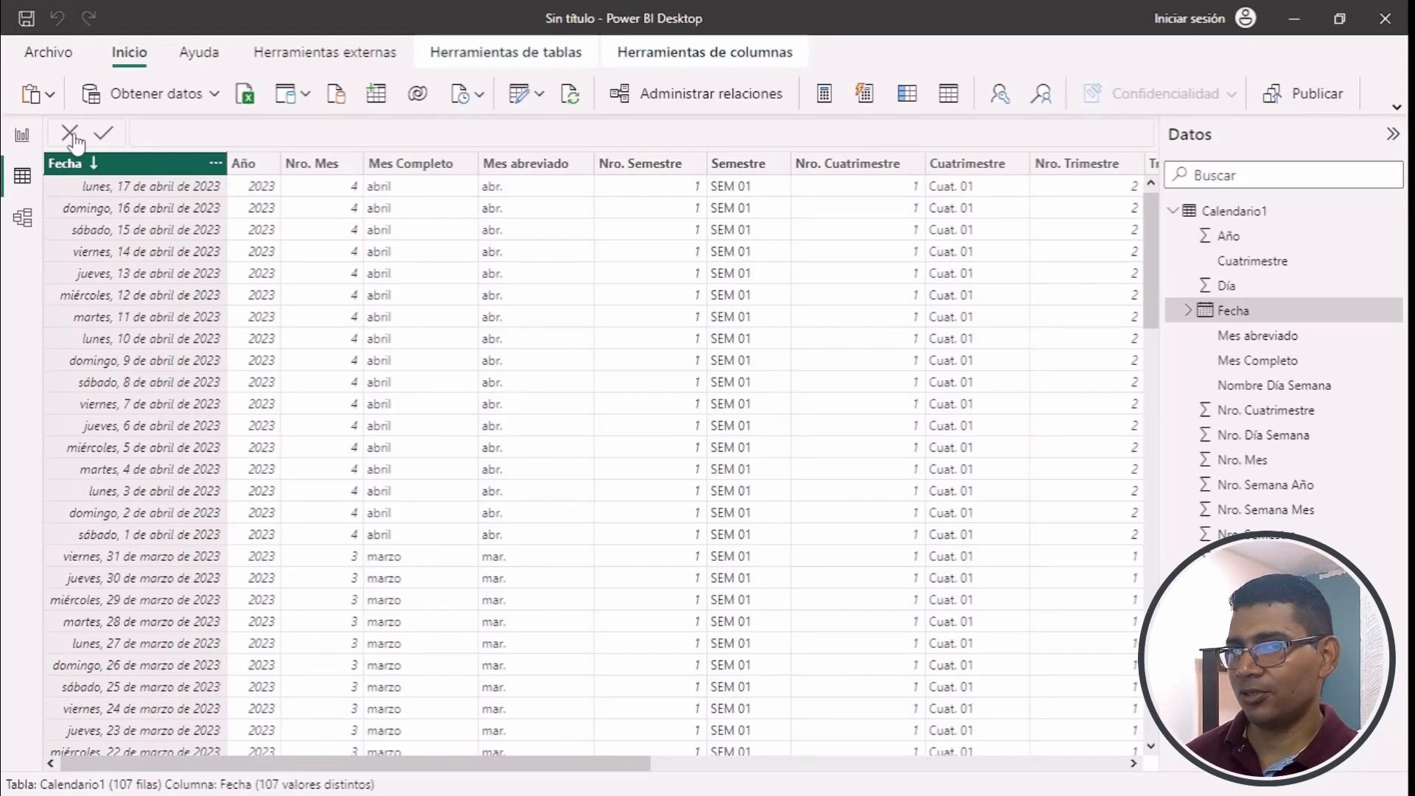
# - Show the Calendario2 table's data and fields, sort its Fecha column in descending order, and widen that column
pyautogui.click(1173, 211)
pyautogui.click(1209, 237)
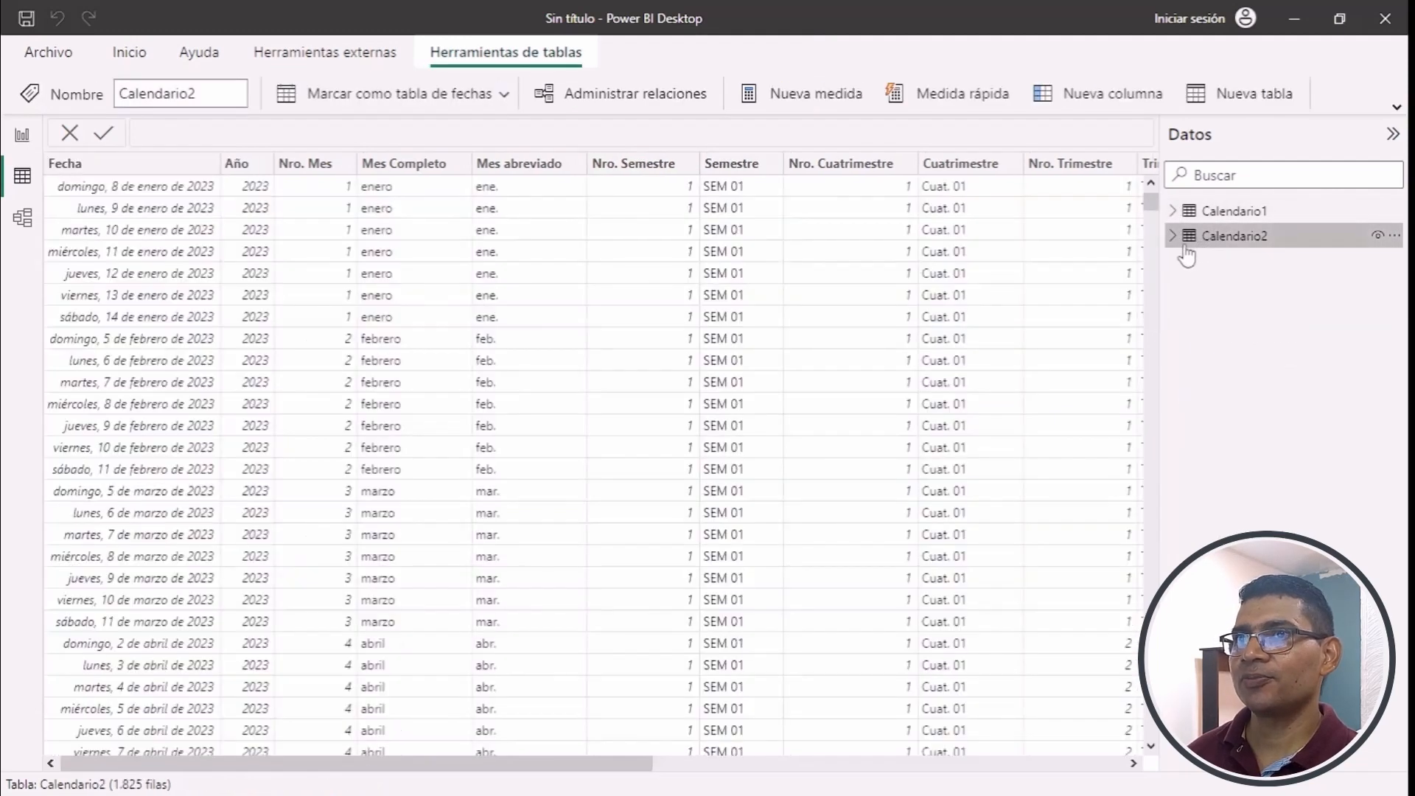
pyautogui.click(1173, 235)
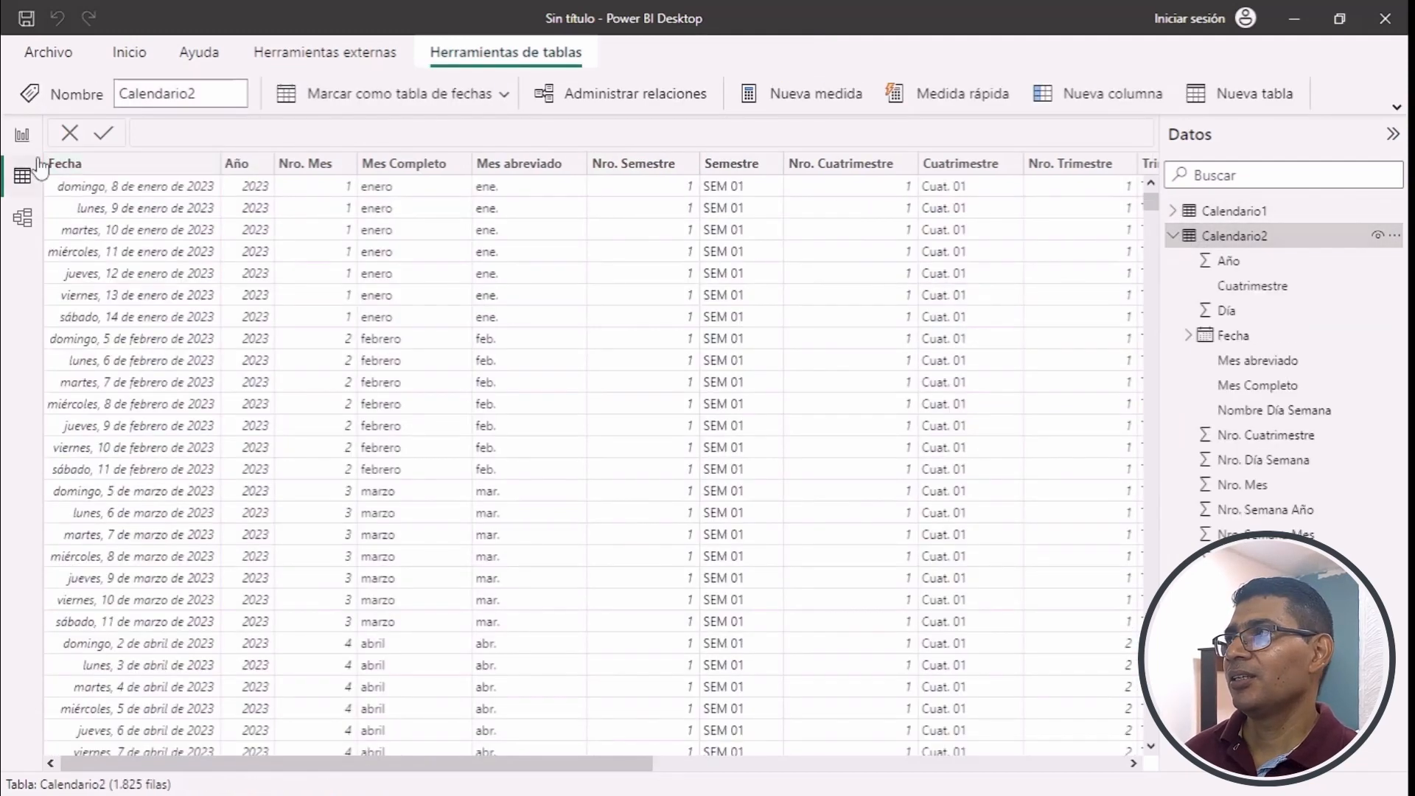
pyautogui.click(210, 165)
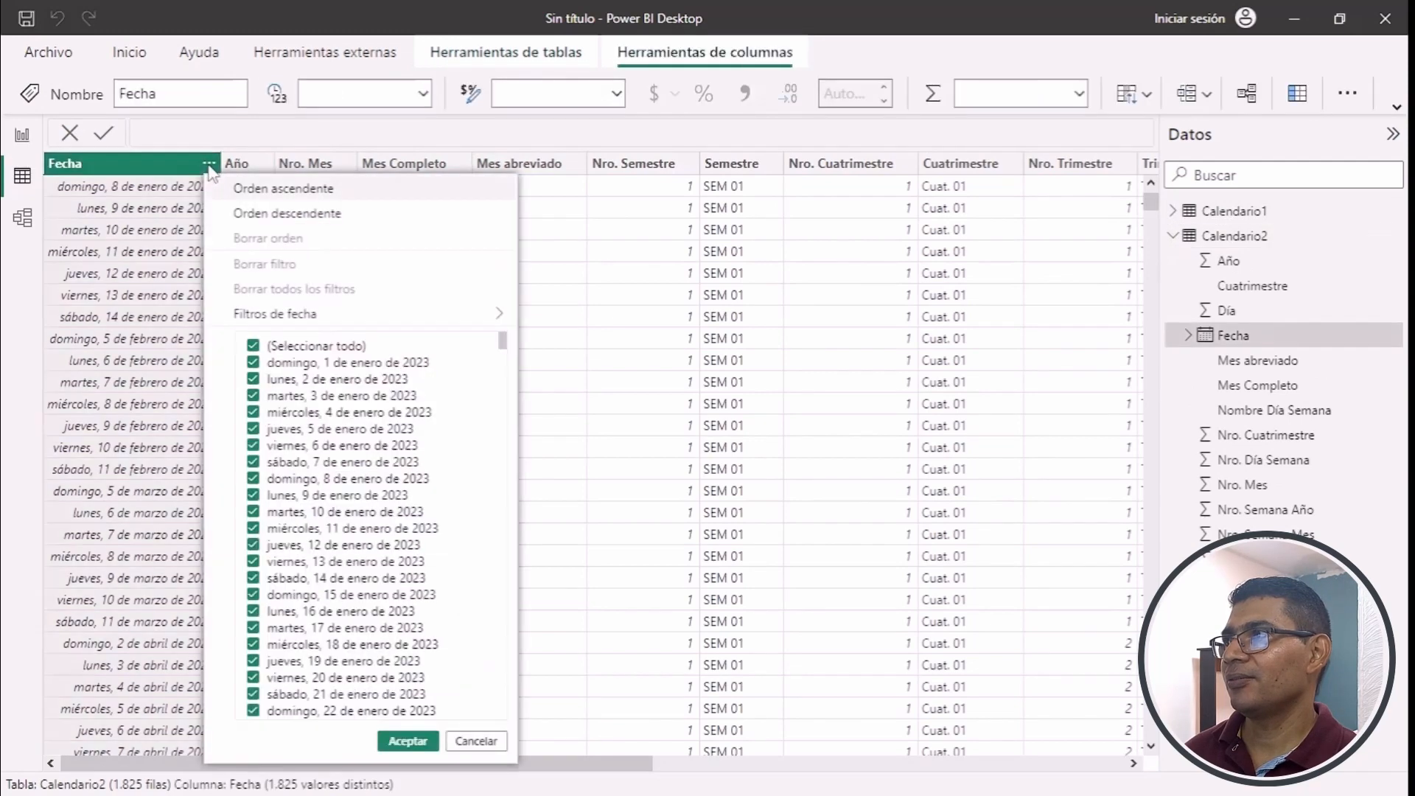
pyautogui.click(313, 215)
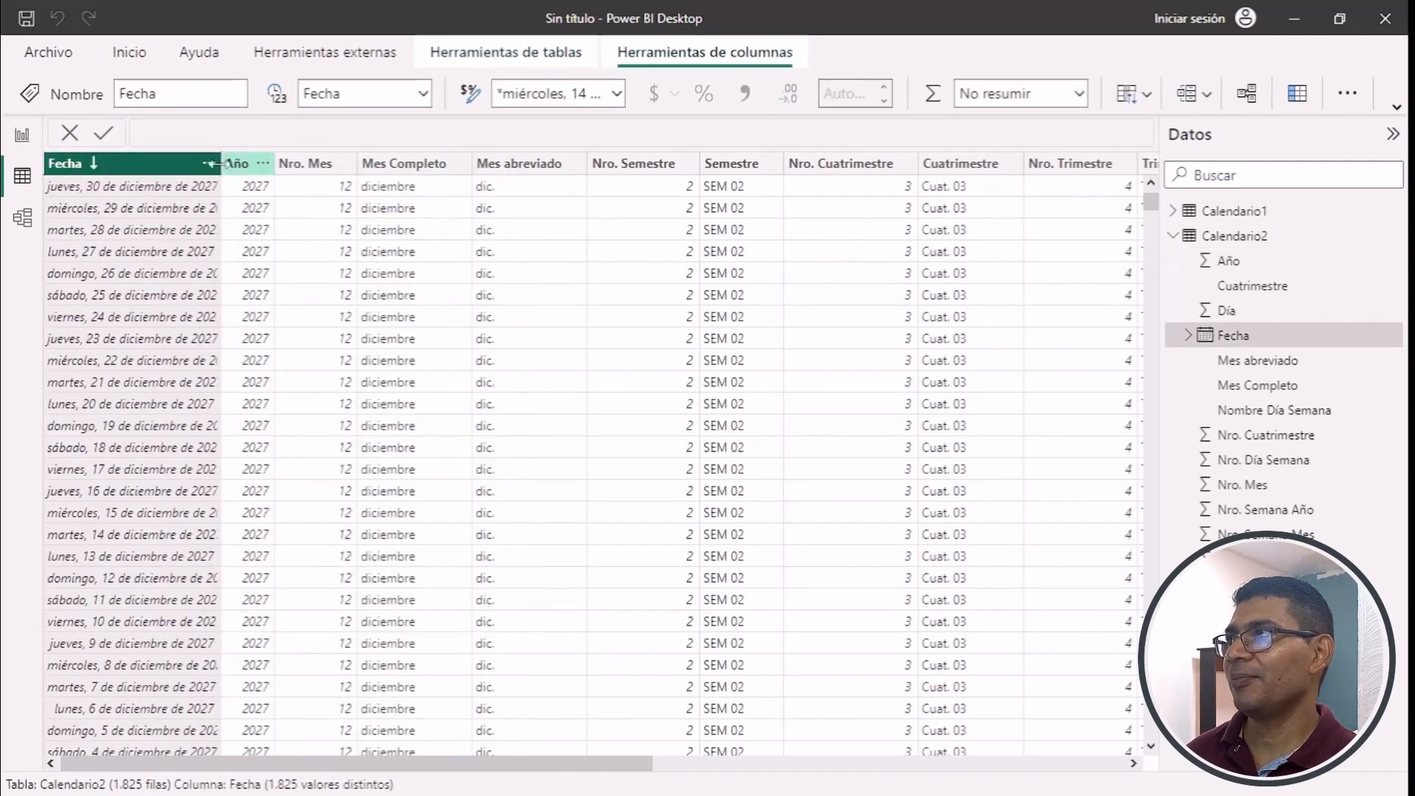
pyautogui.moveTo(221, 164); pyautogui.dragTo(303, 165)
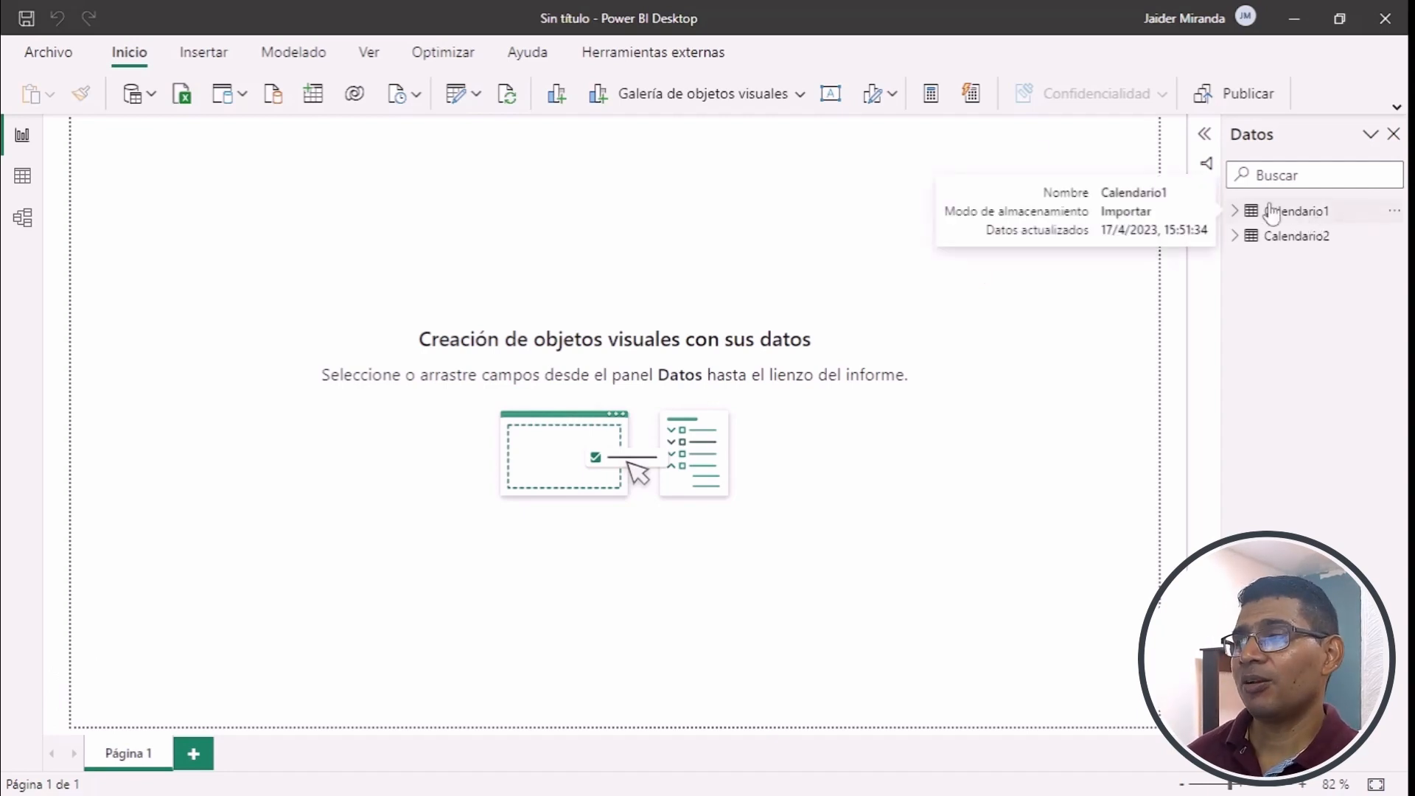
# - Show the Calendario1 table's data and set its Fecha column to the *14/03/2001 (Short Date) format
pyautogui.click(23, 177)
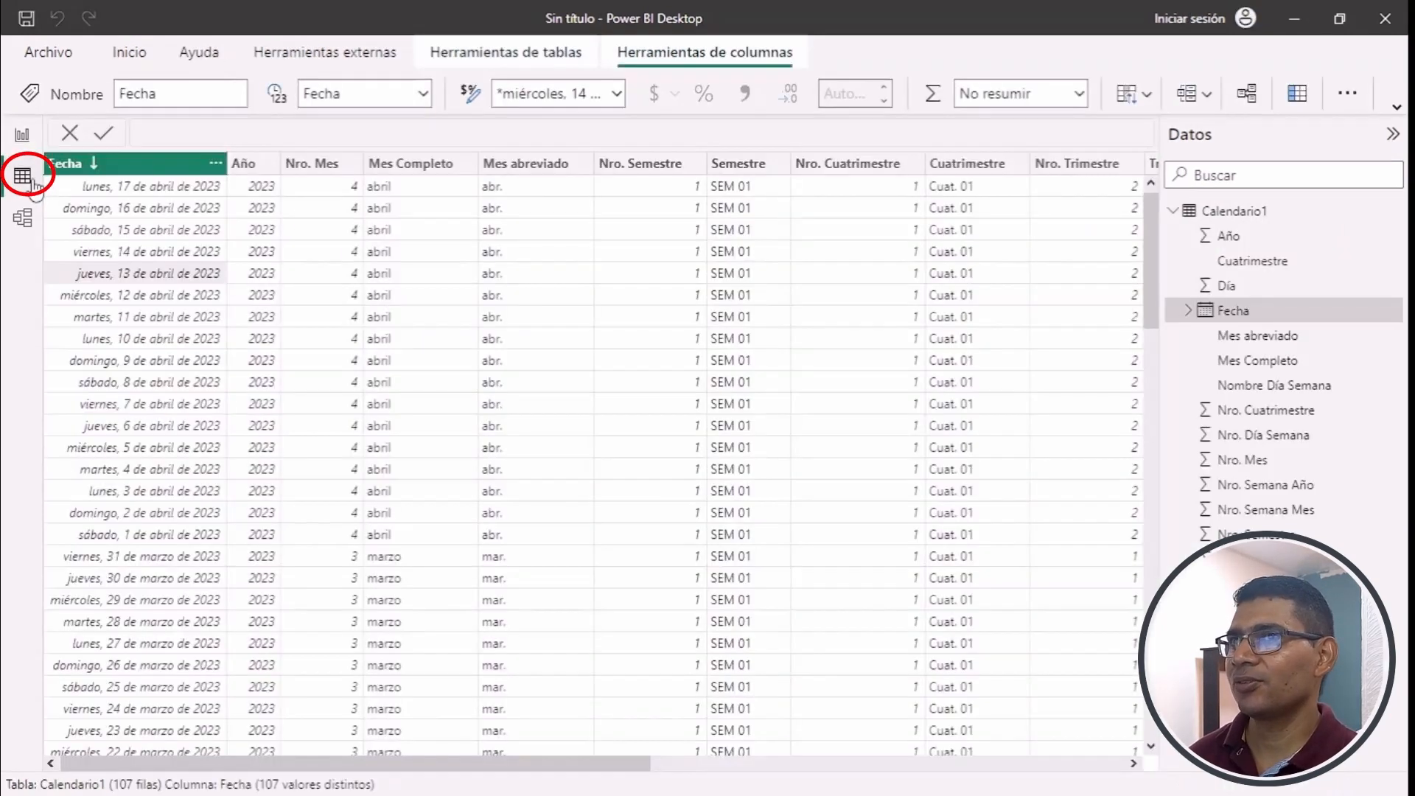
pyautogui.click(1217, 214)
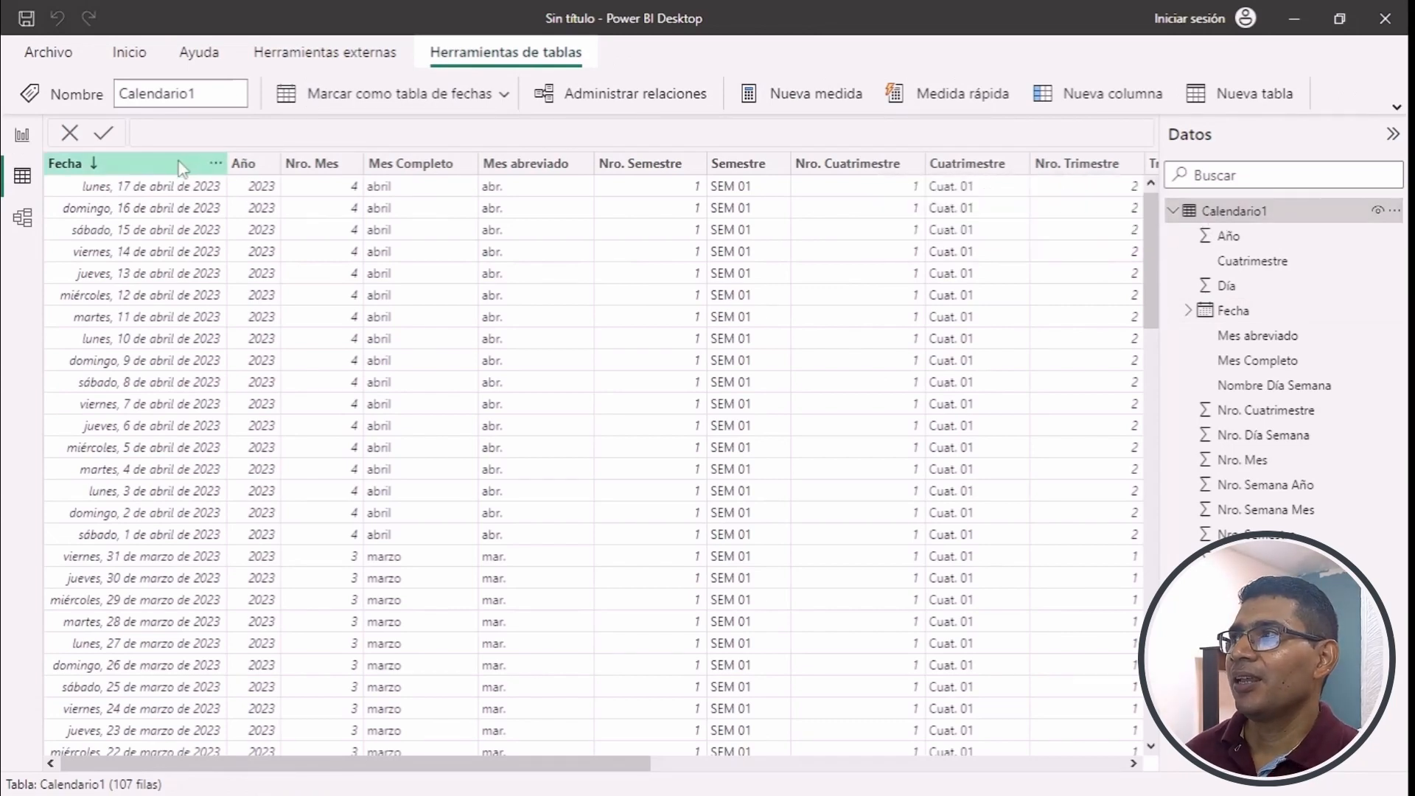
pyautogui.click(163, 173)
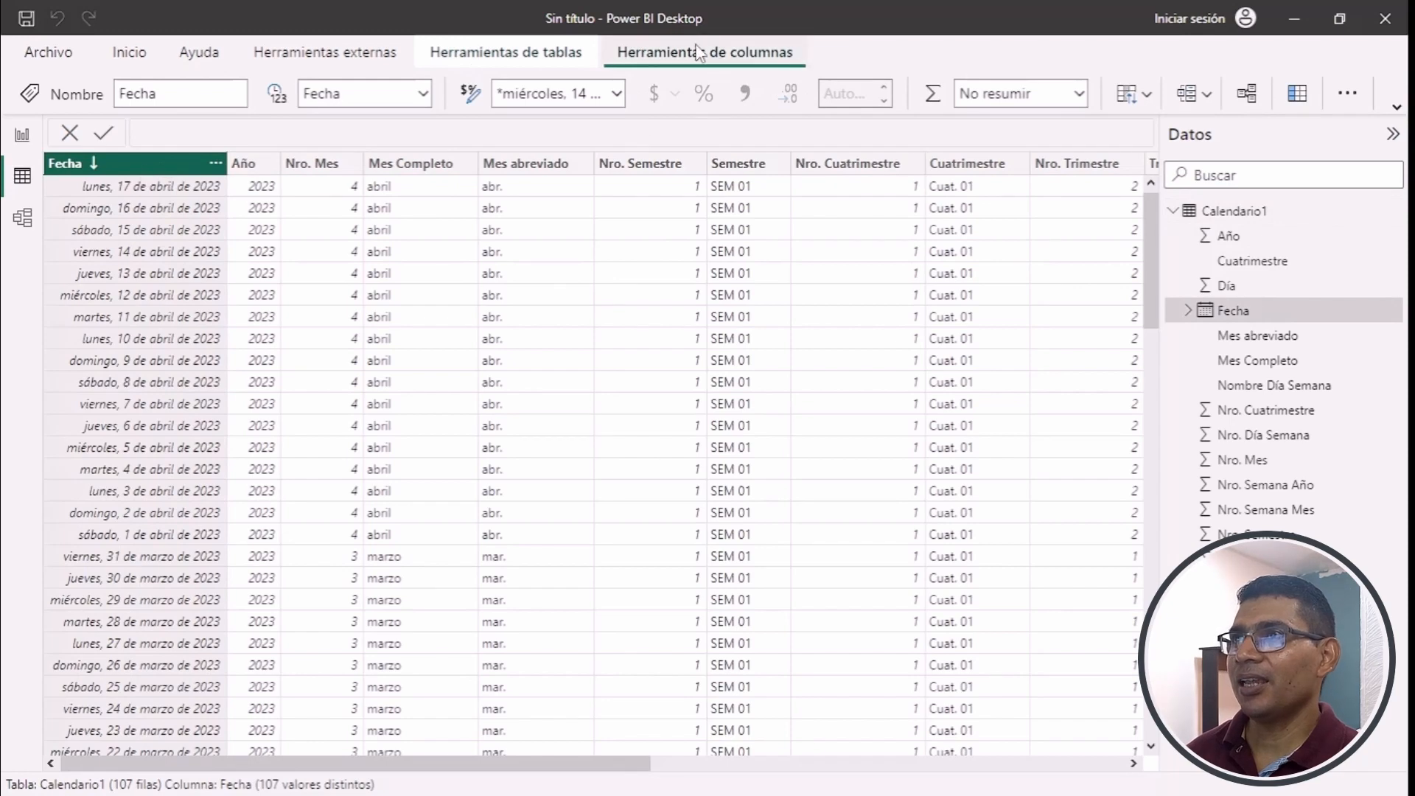
pyautogui.click(618, 93)
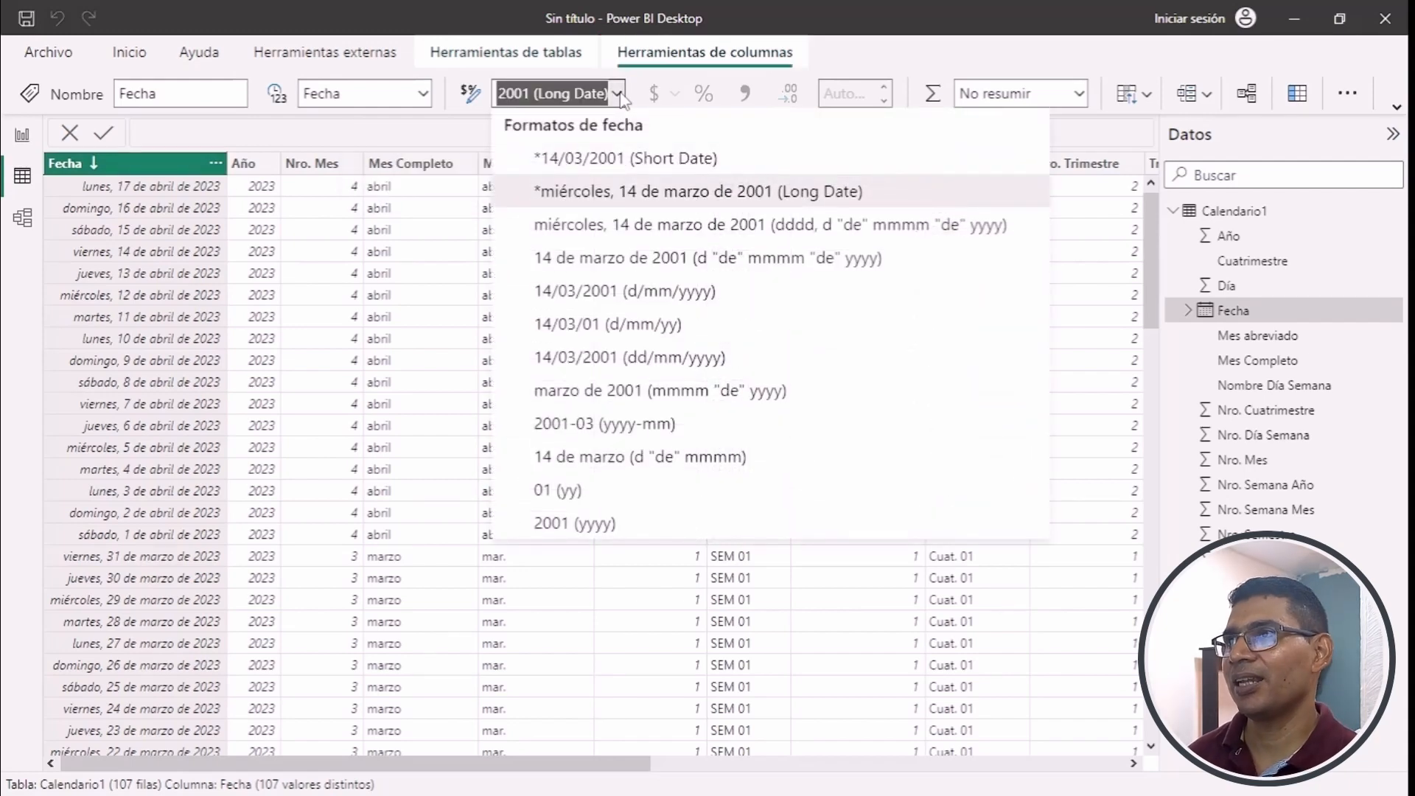
pyautogui.click(665, 162)
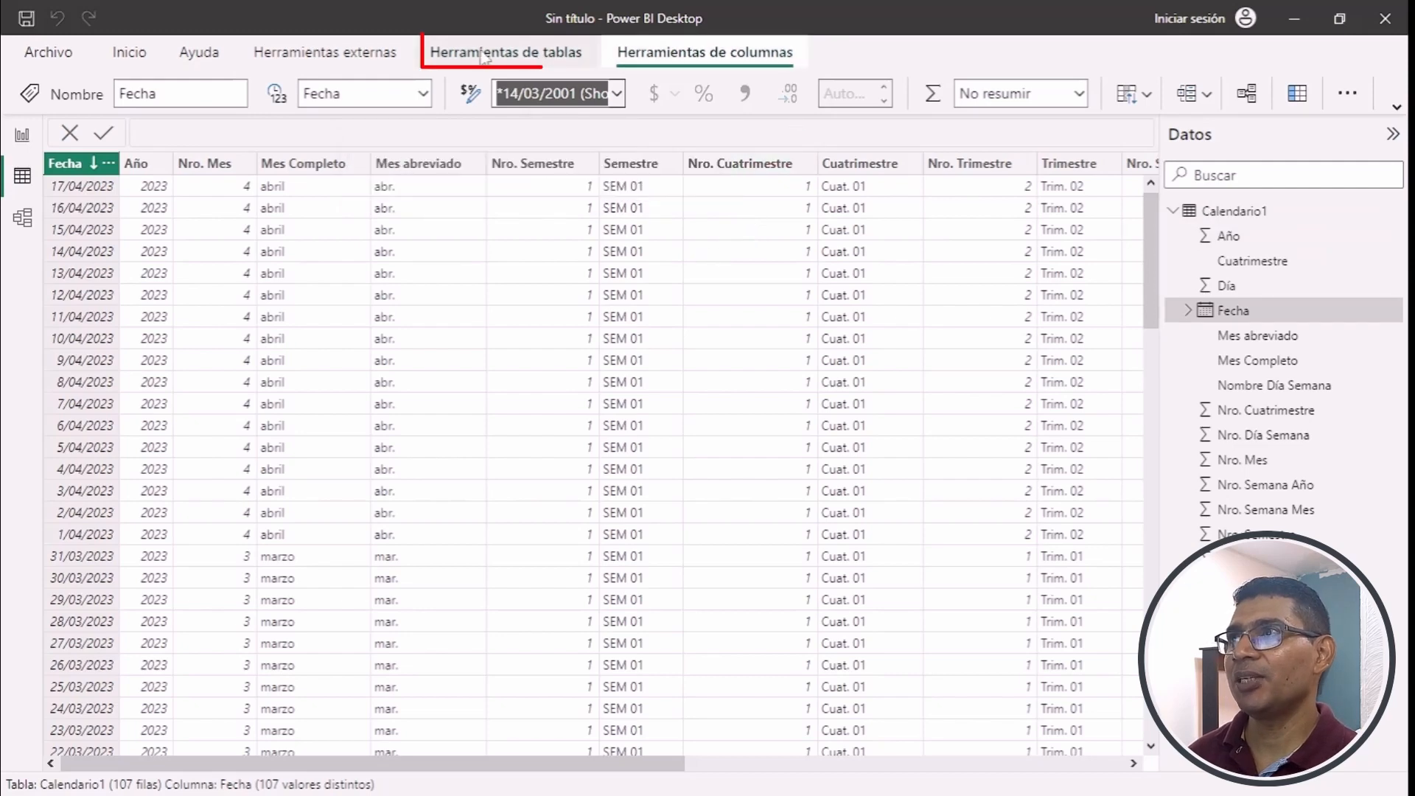
# - Mark Calendario1 as a date table, using Fecha as its date column
pyautogui.click(543, 60)
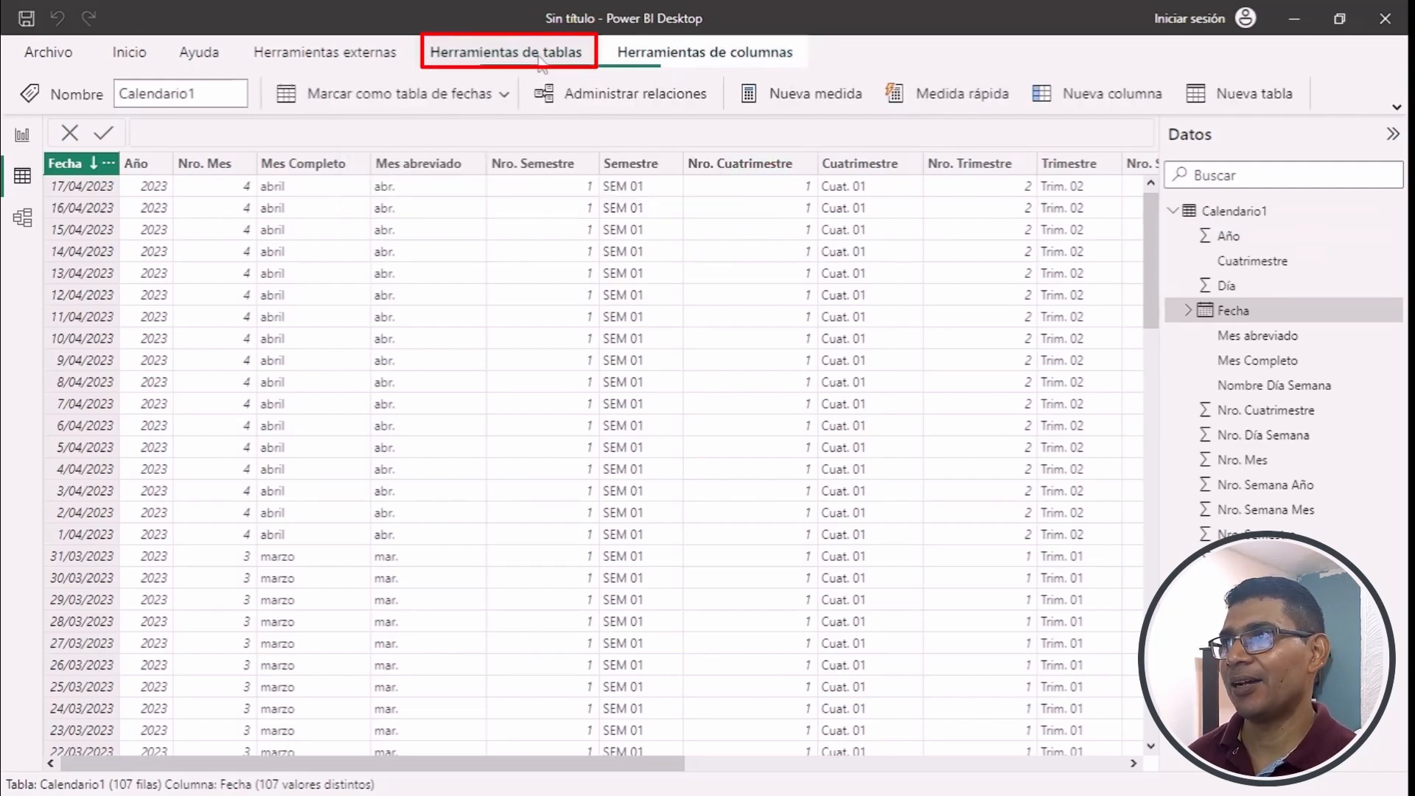
pyautogui.click(449, 103)
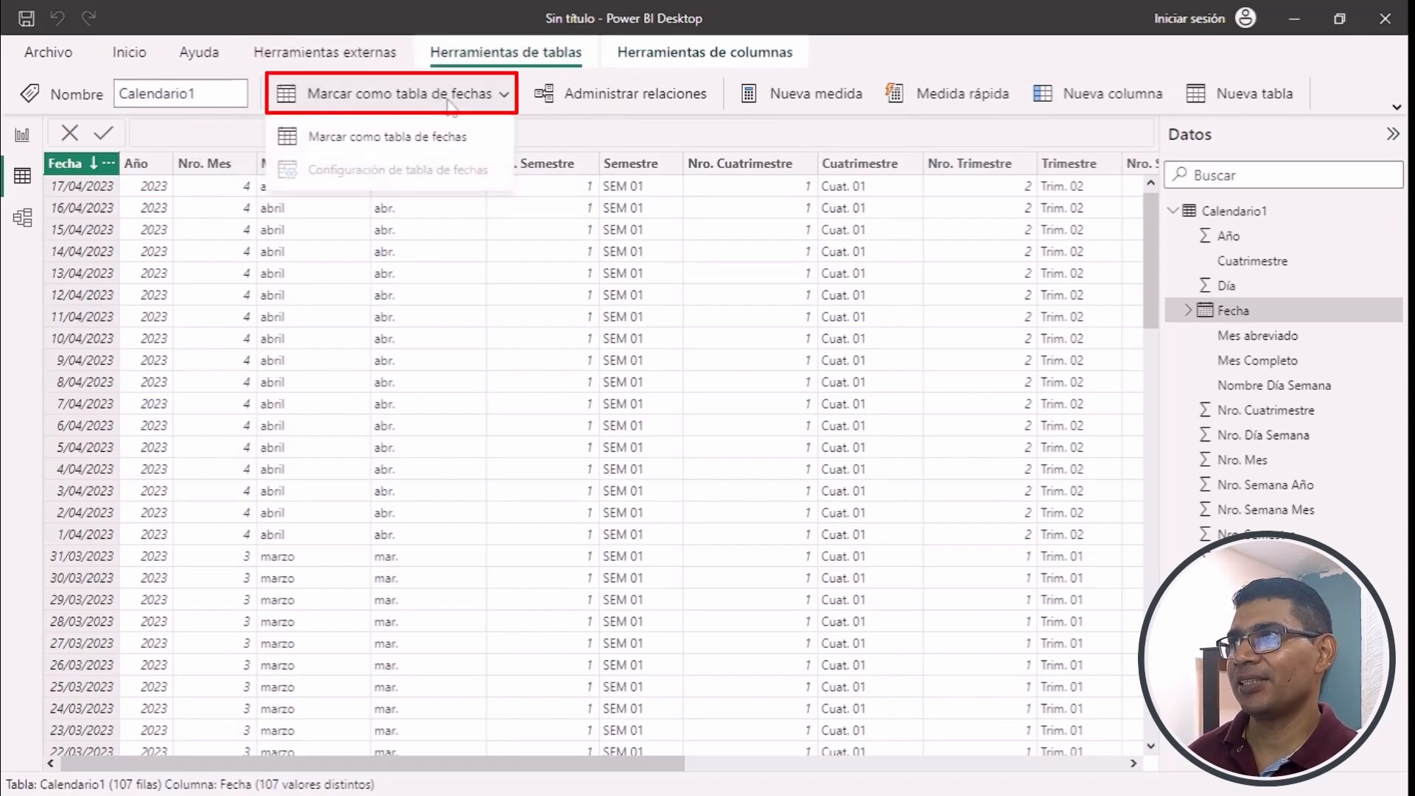
pyautogui.click(499, 146)
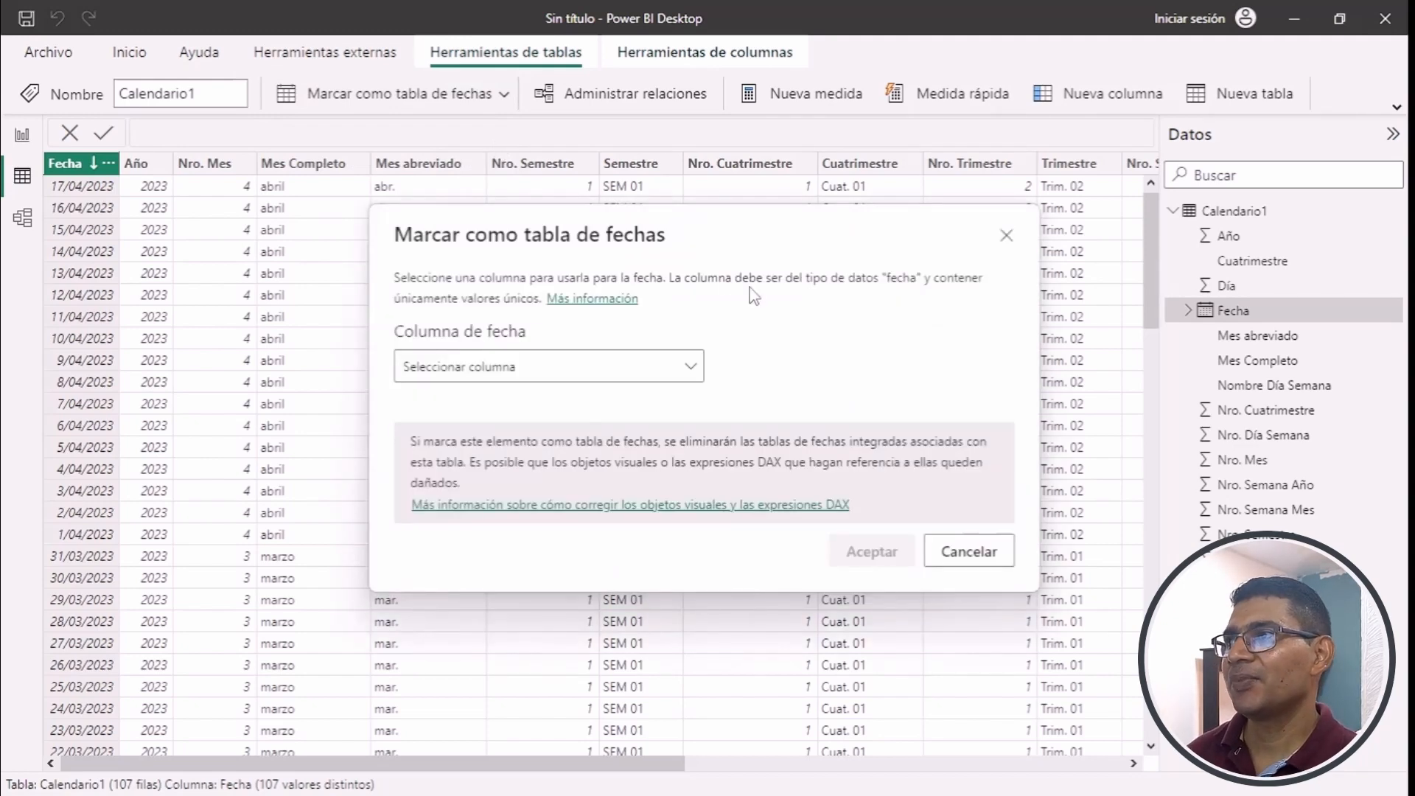
pyautogui.click(687, 374)
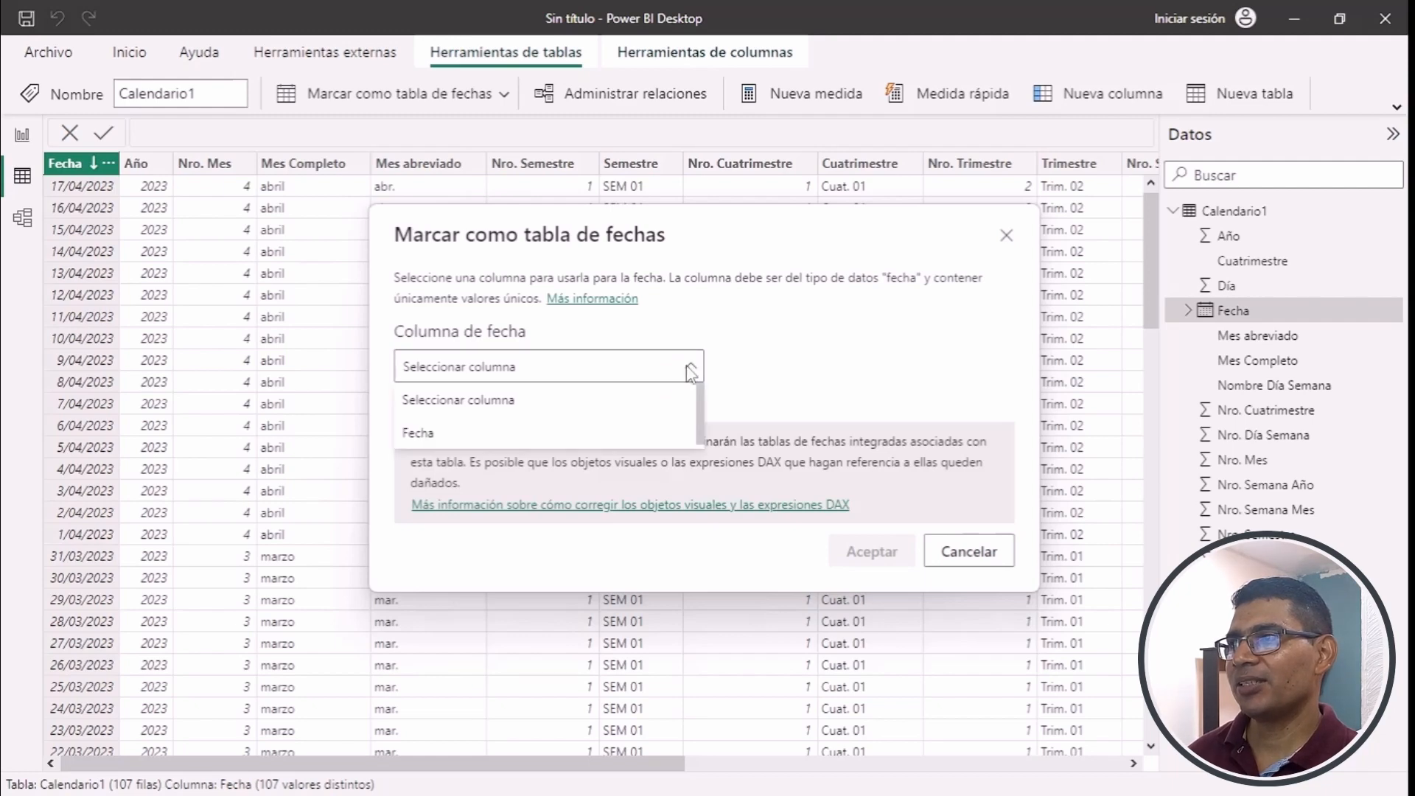
pyautogui.click(524, 437)
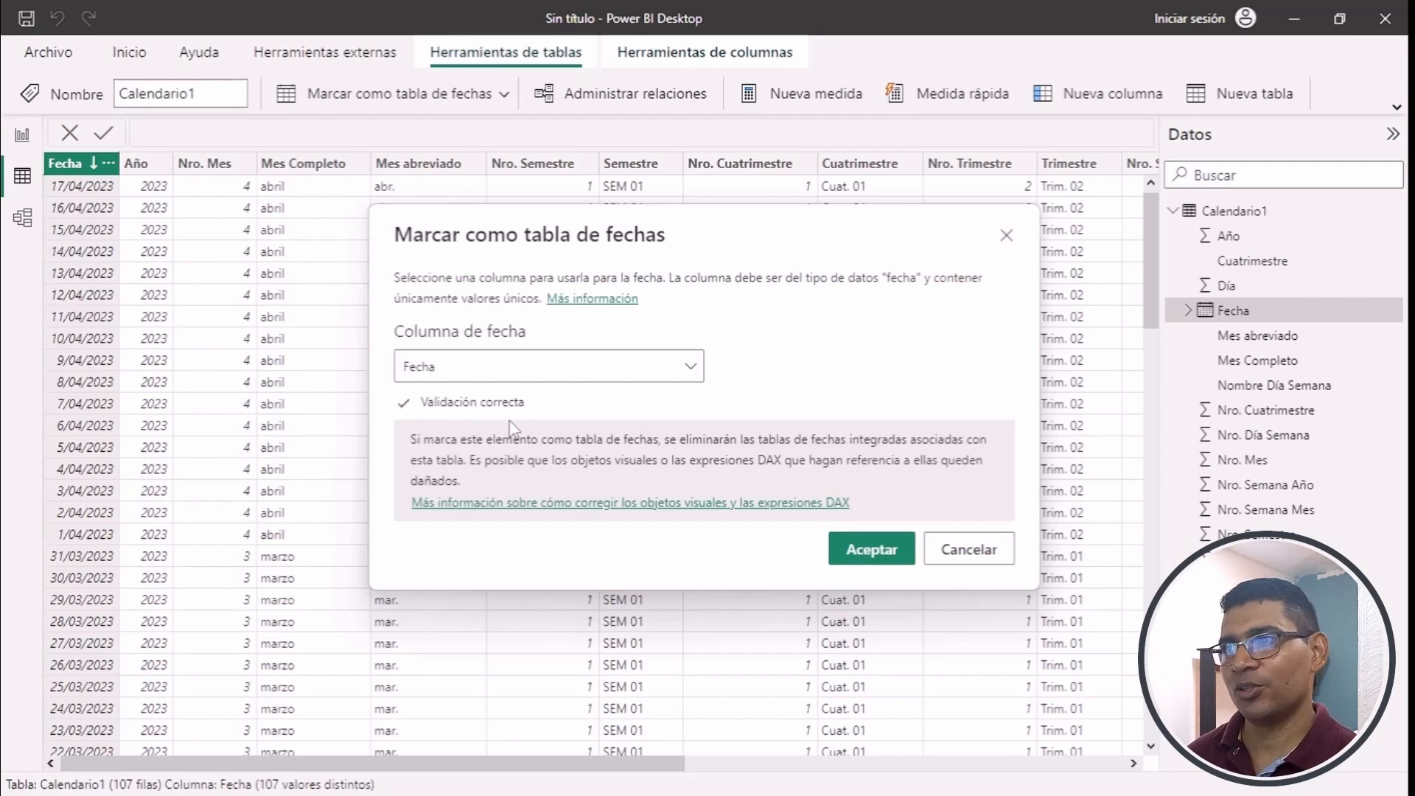
pyautogui.click(870, 555)
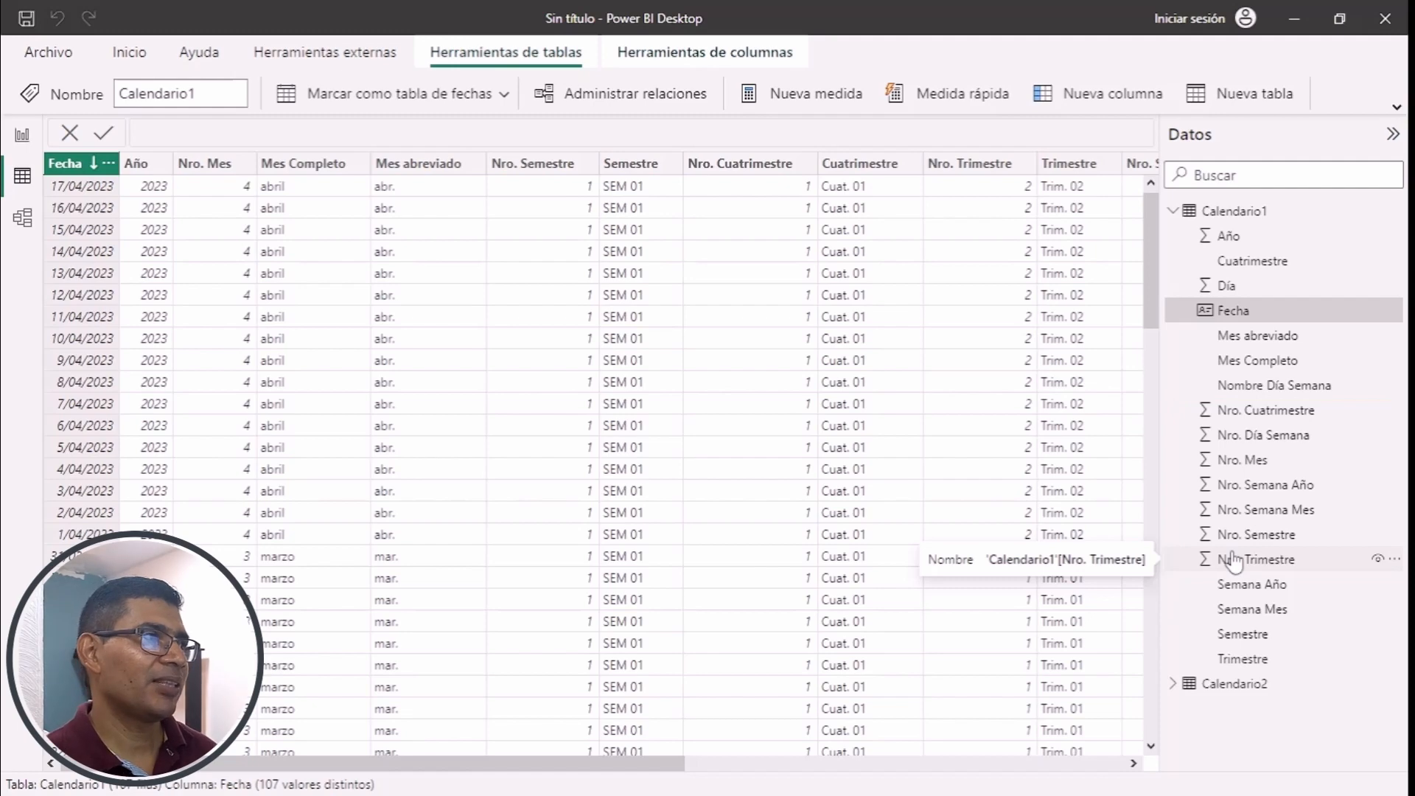
# - Add a table visual with Calendario1's Mes Completo field to the report page and reverse its month sort order
pyautogui.click(22, 138)
pyautogui.moveTo(1323, 374); pyautogui.dragTo(623, 216)
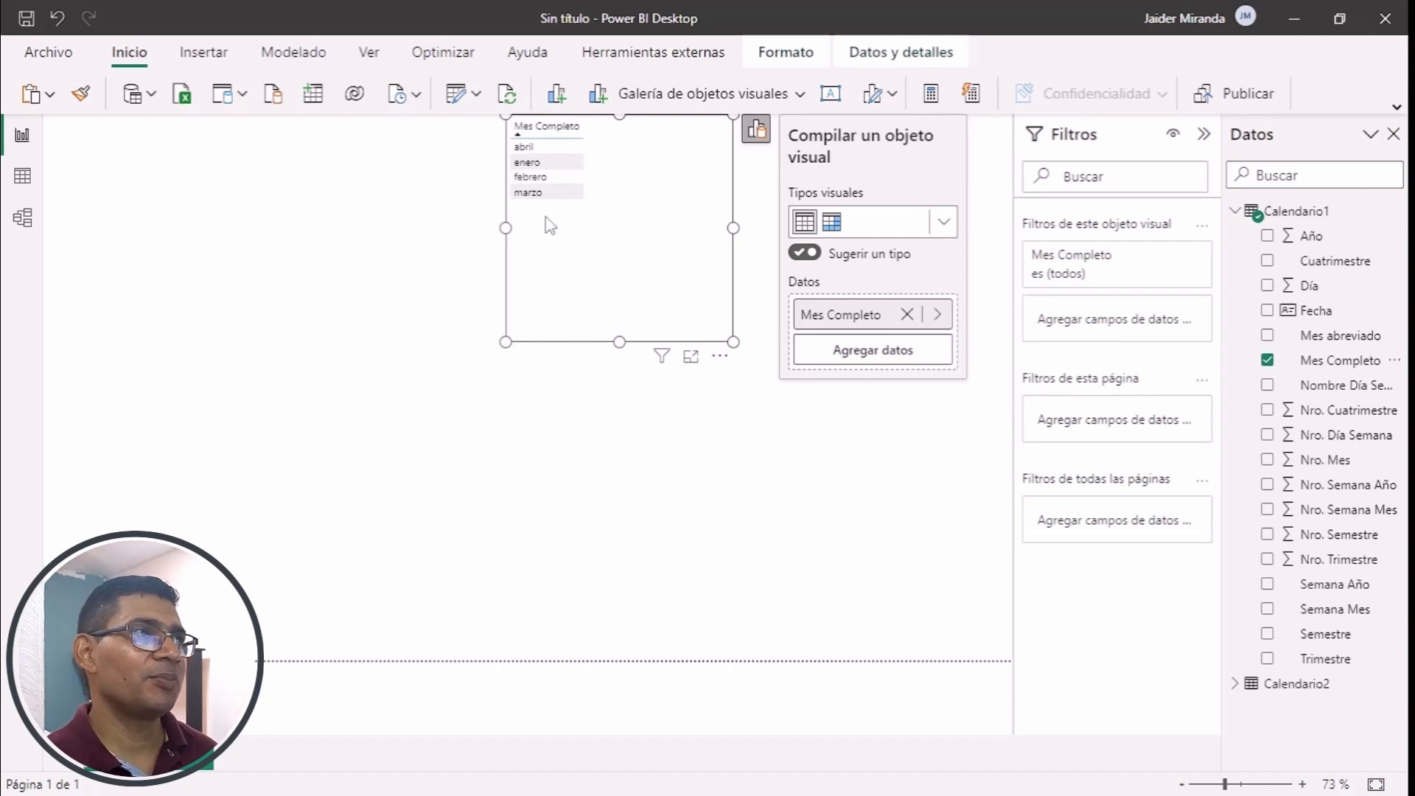
pyautogui.click(557, 130)
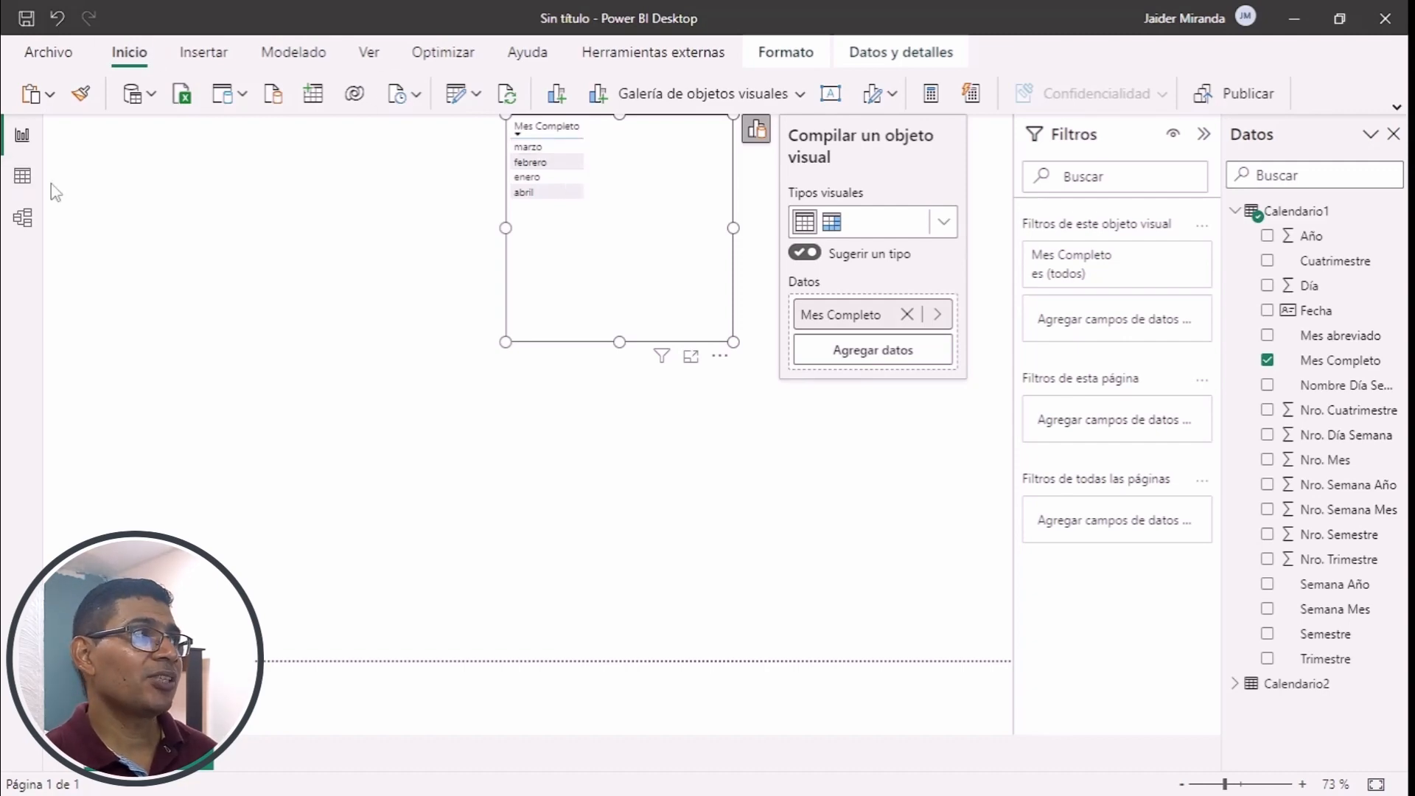
# - Return to Calendario1's data and set the Mes Completo column to sort by Nro. Mes
pyautogui.click(22, 179)
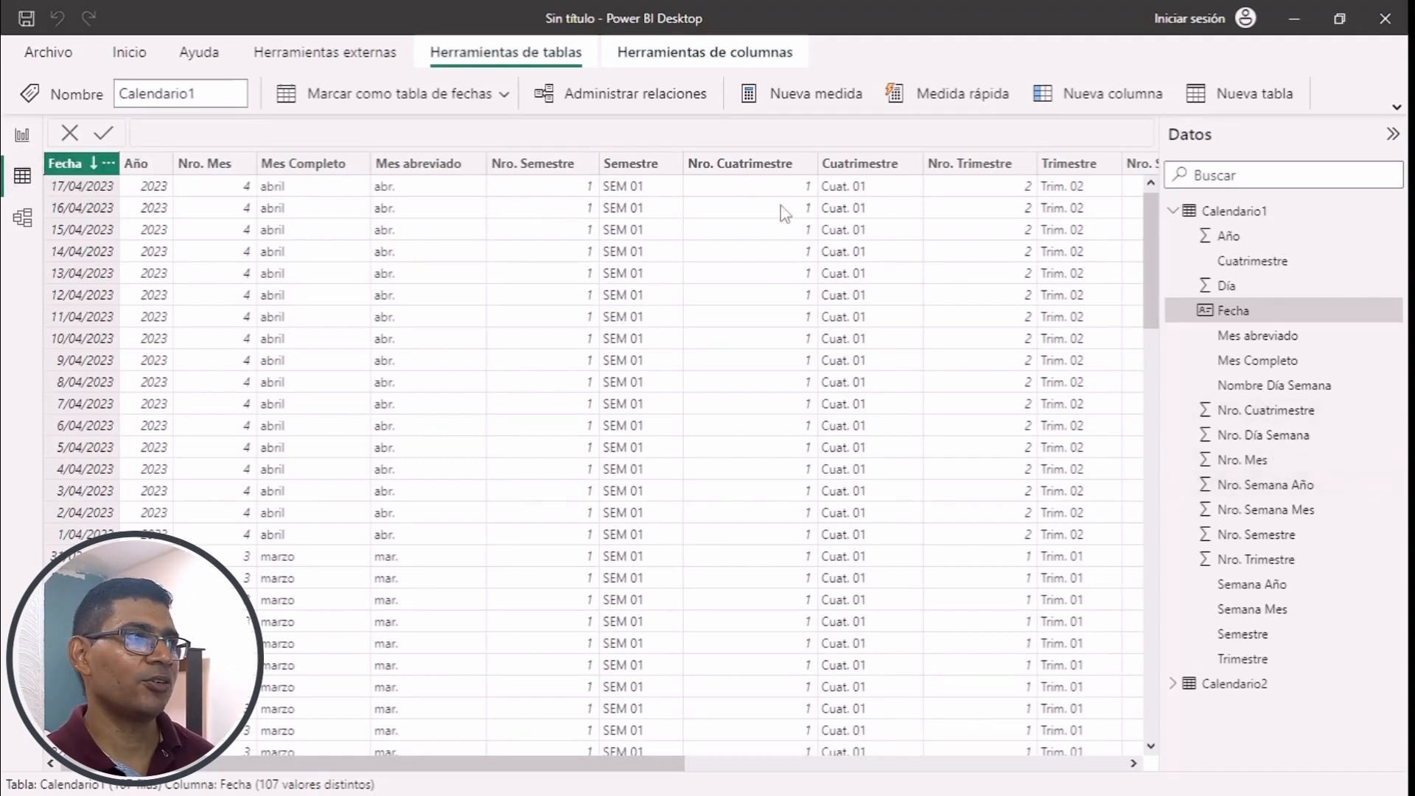
pyautogui.click(308, 165)
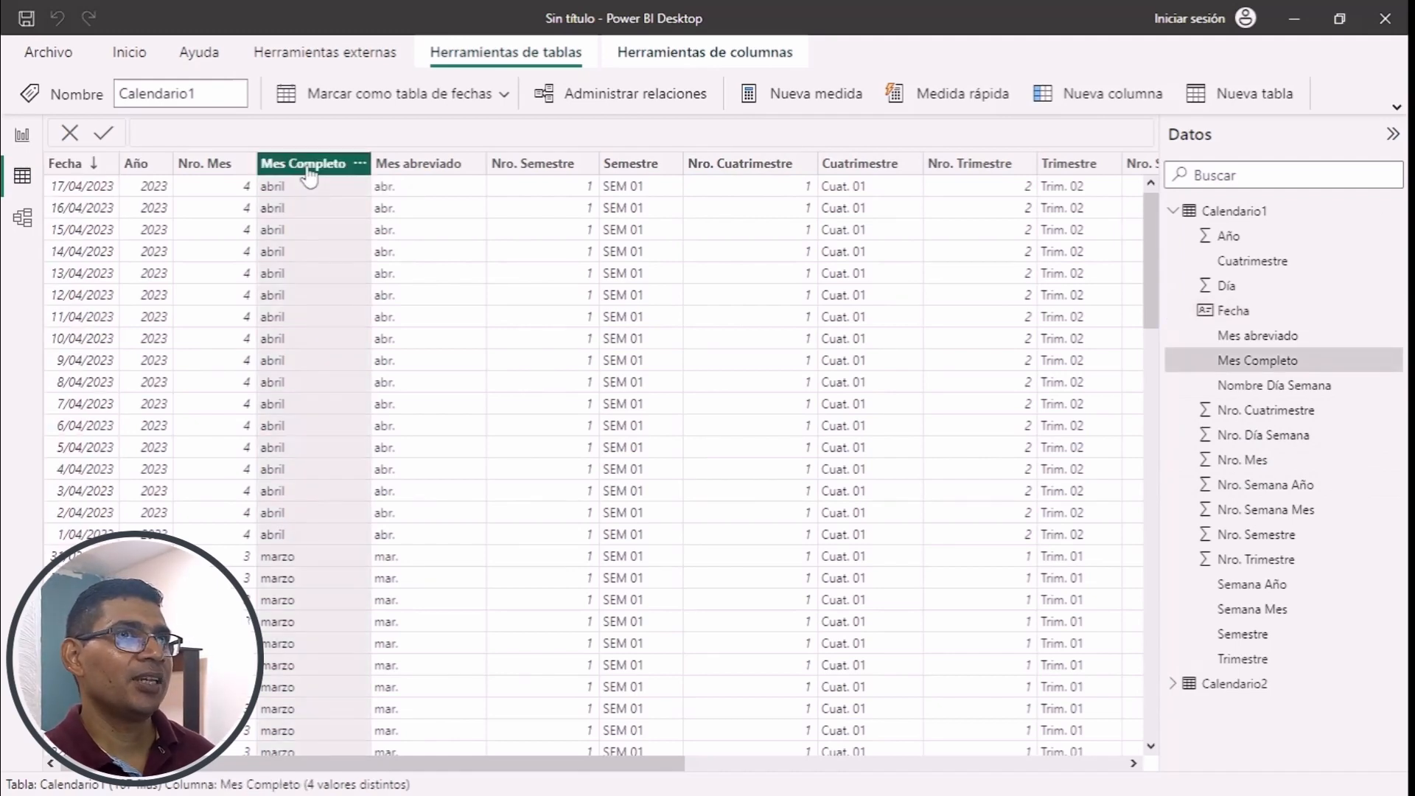
pyautogui.click(729, 57)
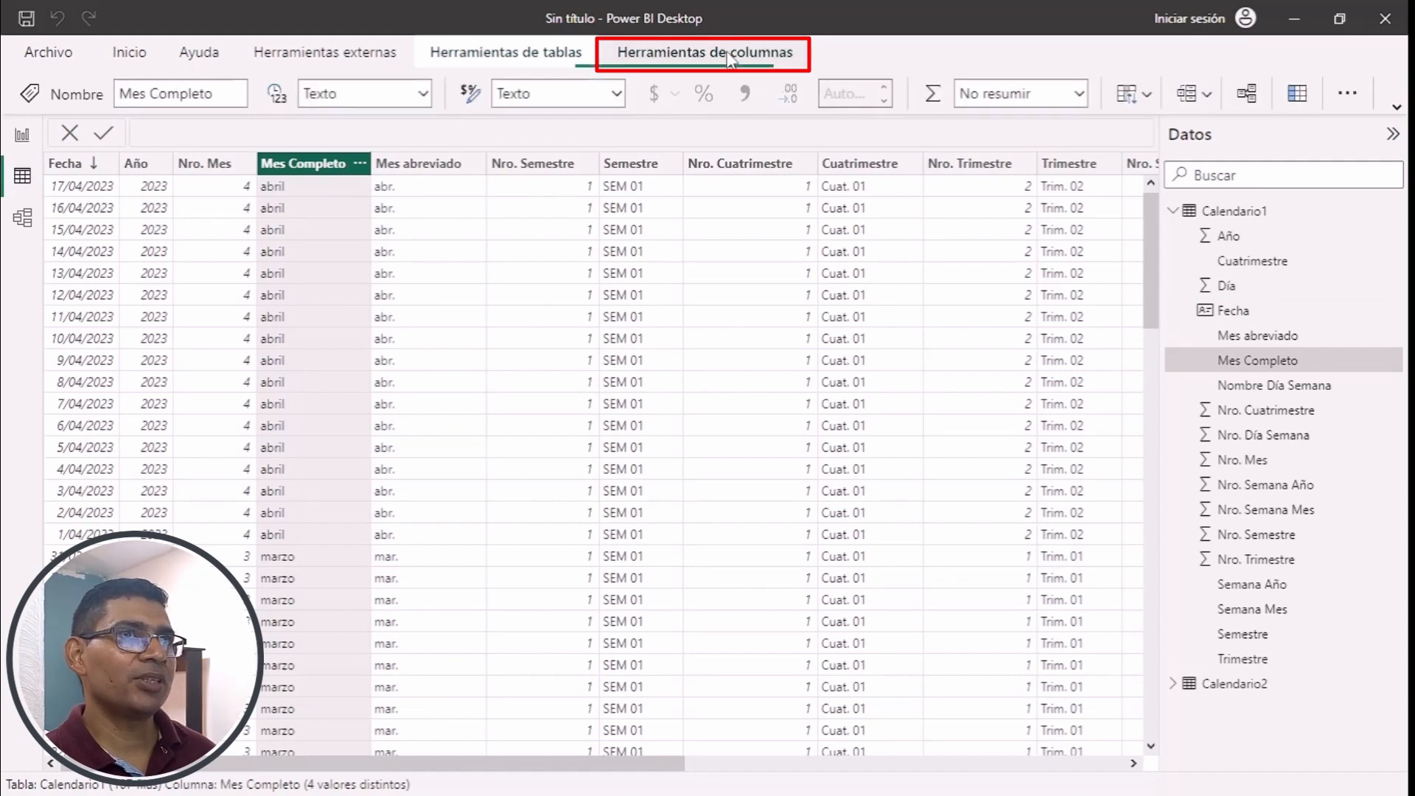
pyautogui.click(1152, 101)
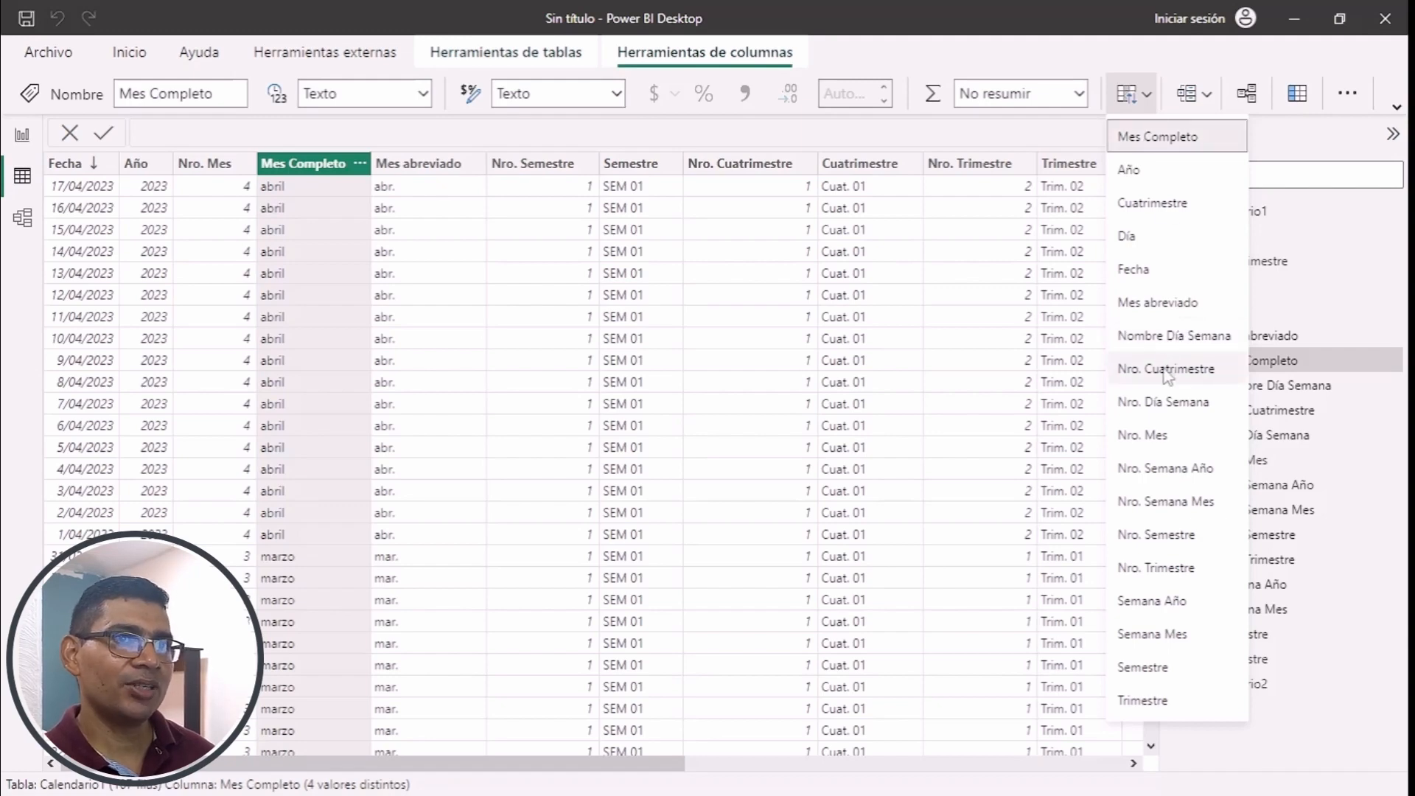
pyautogui.click(1161, 441)
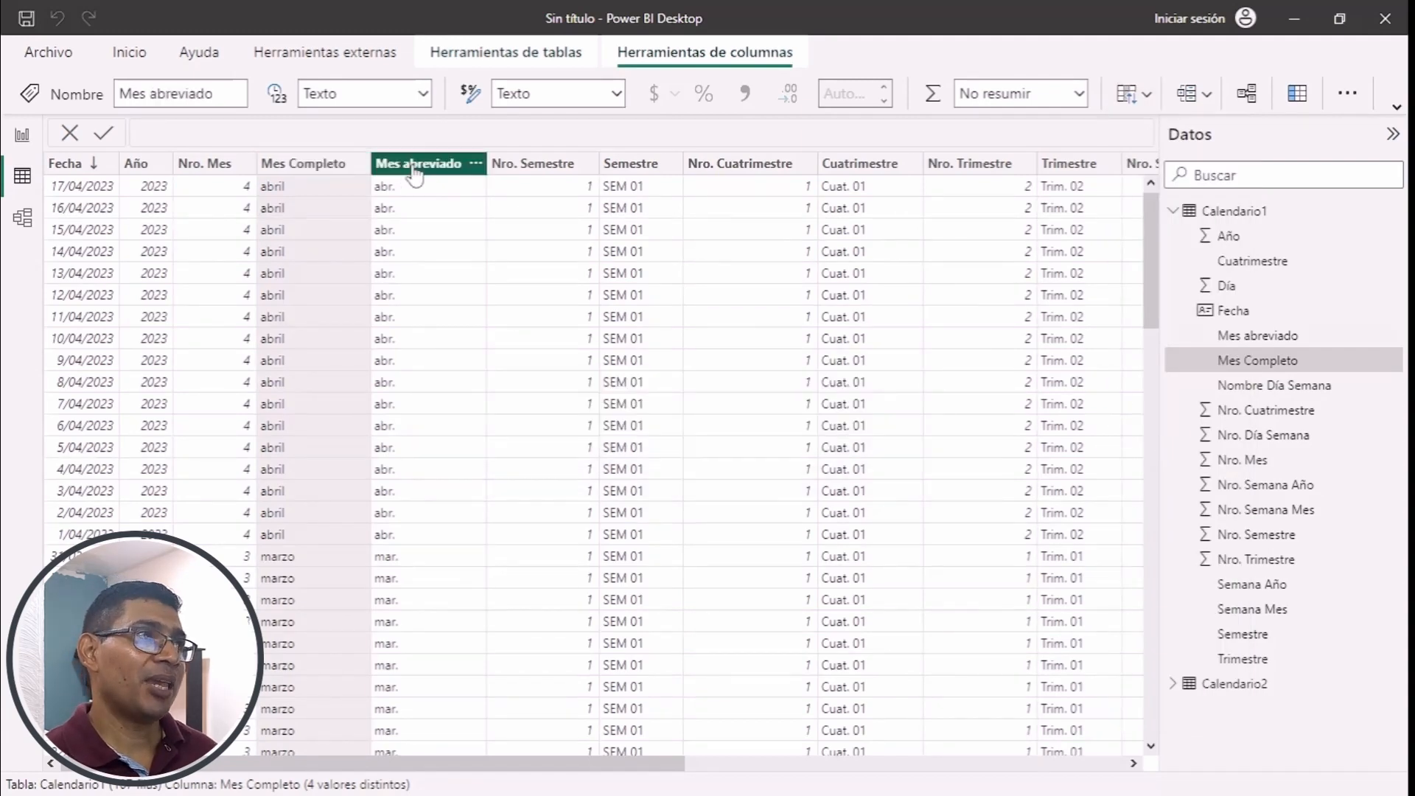
# - Set Calendario1's Mes abreviado column to sort by Nro. Mes
pyautogui.click(415, 171)
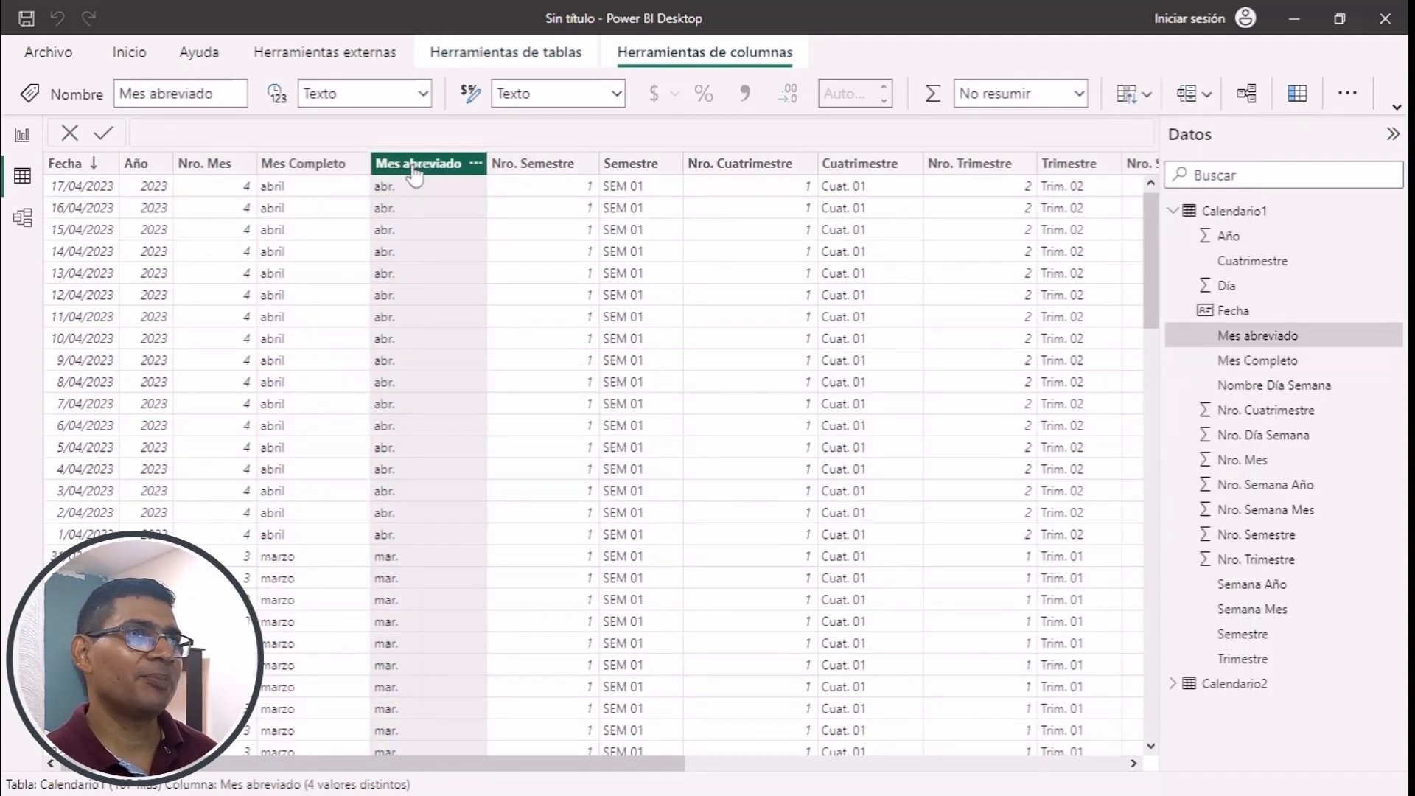
pyautogui.click(1150, 101)
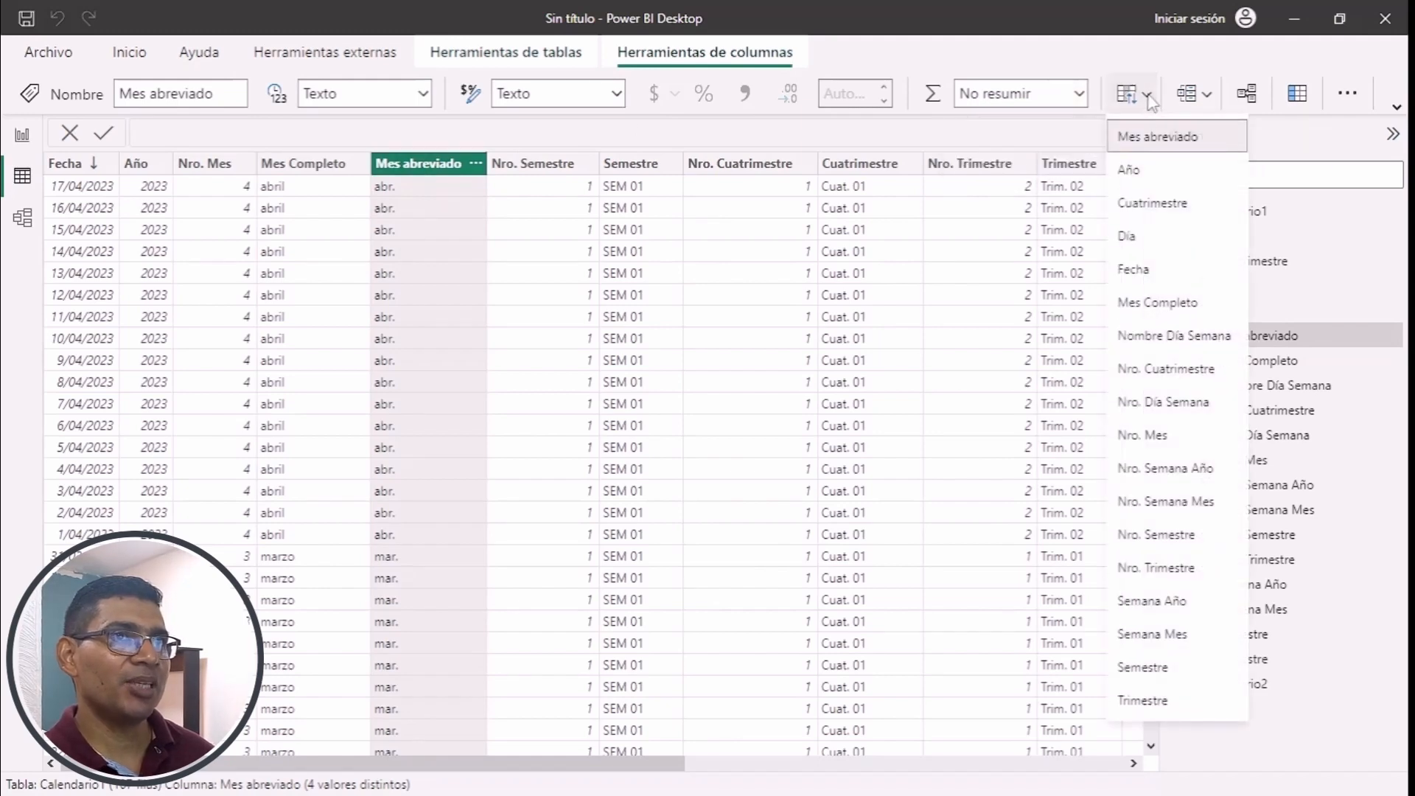
pyautogui.click(1163, 436)
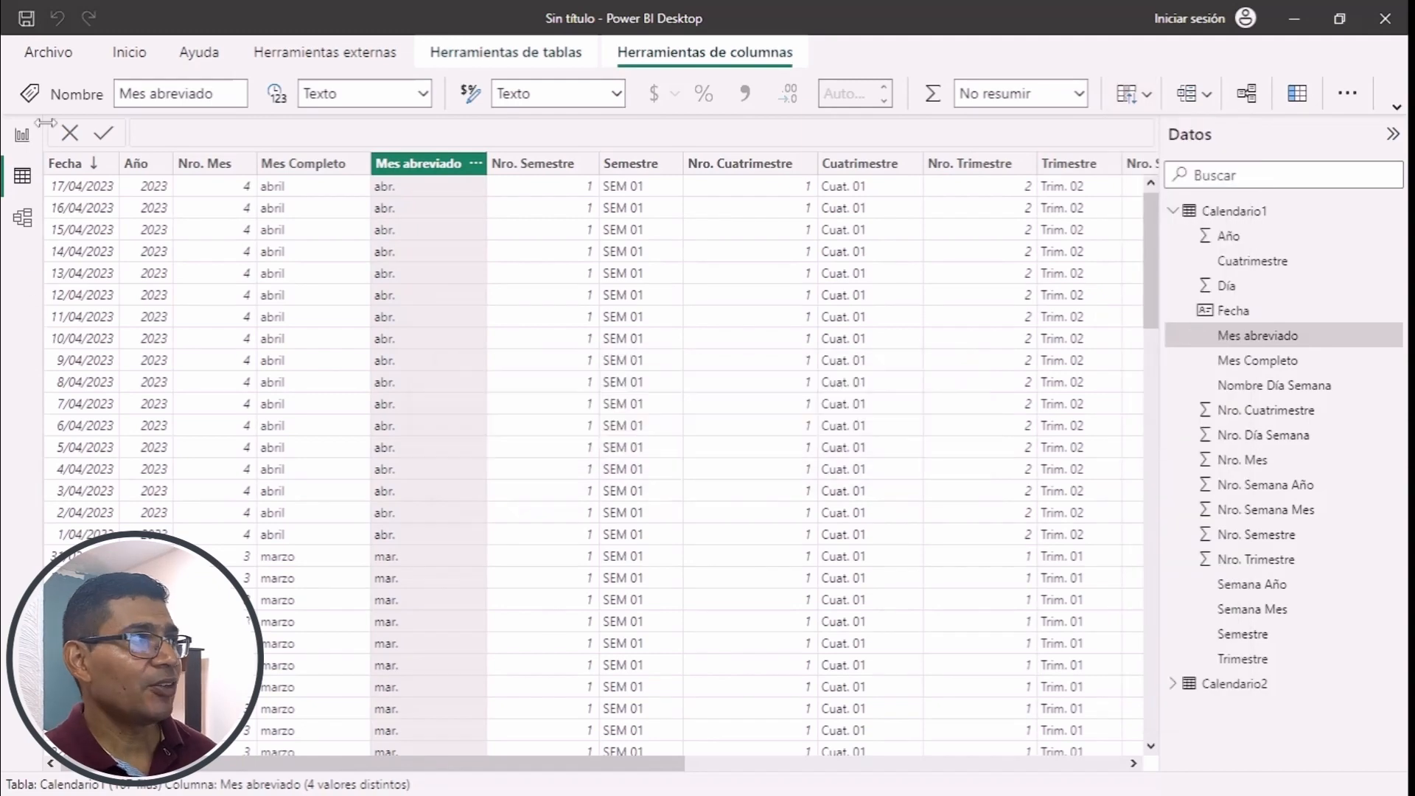
# - Reverse the Mes Completo sort order in the report page's table visual and return to Calendario1's data
pyautogui.click(22, 137)
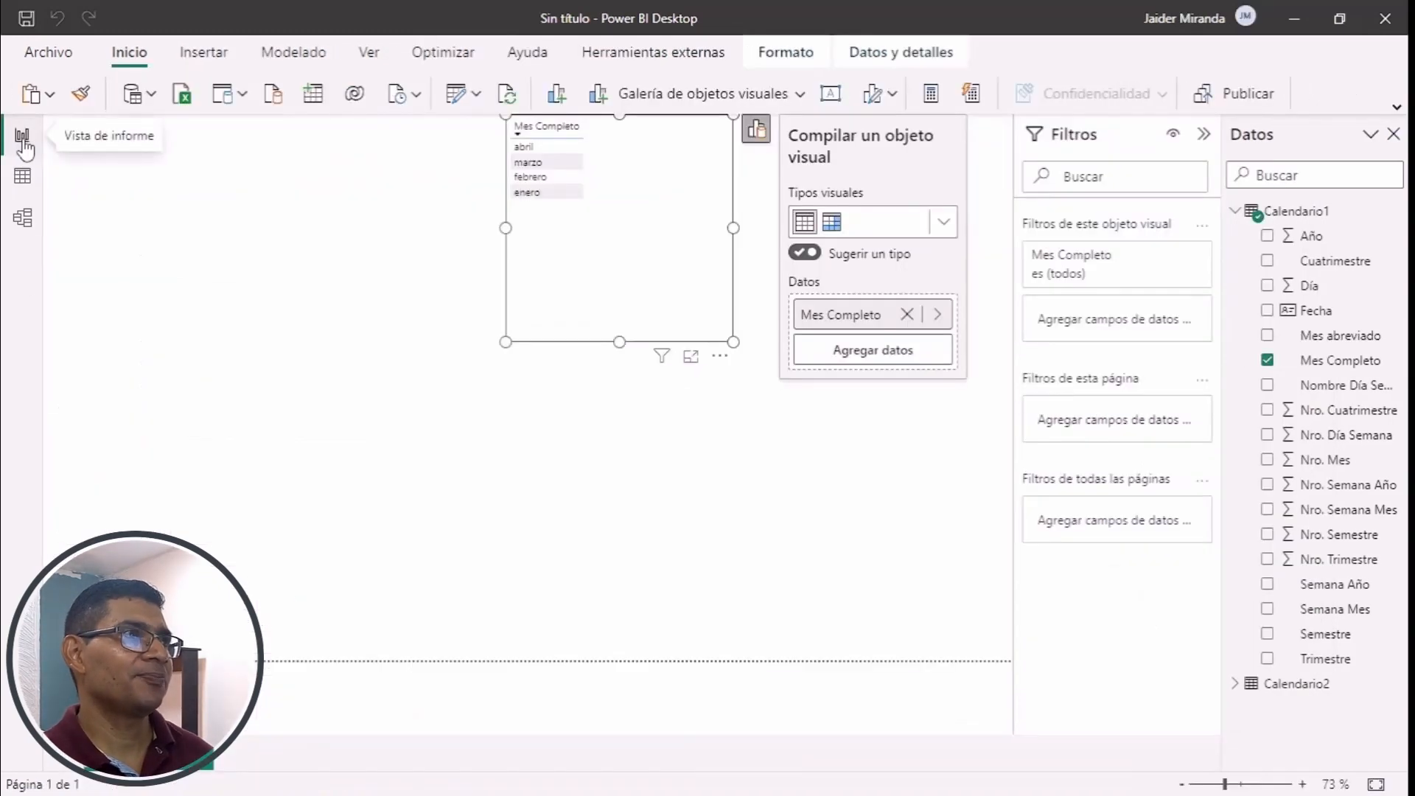
pyautogui.click(549, 134)
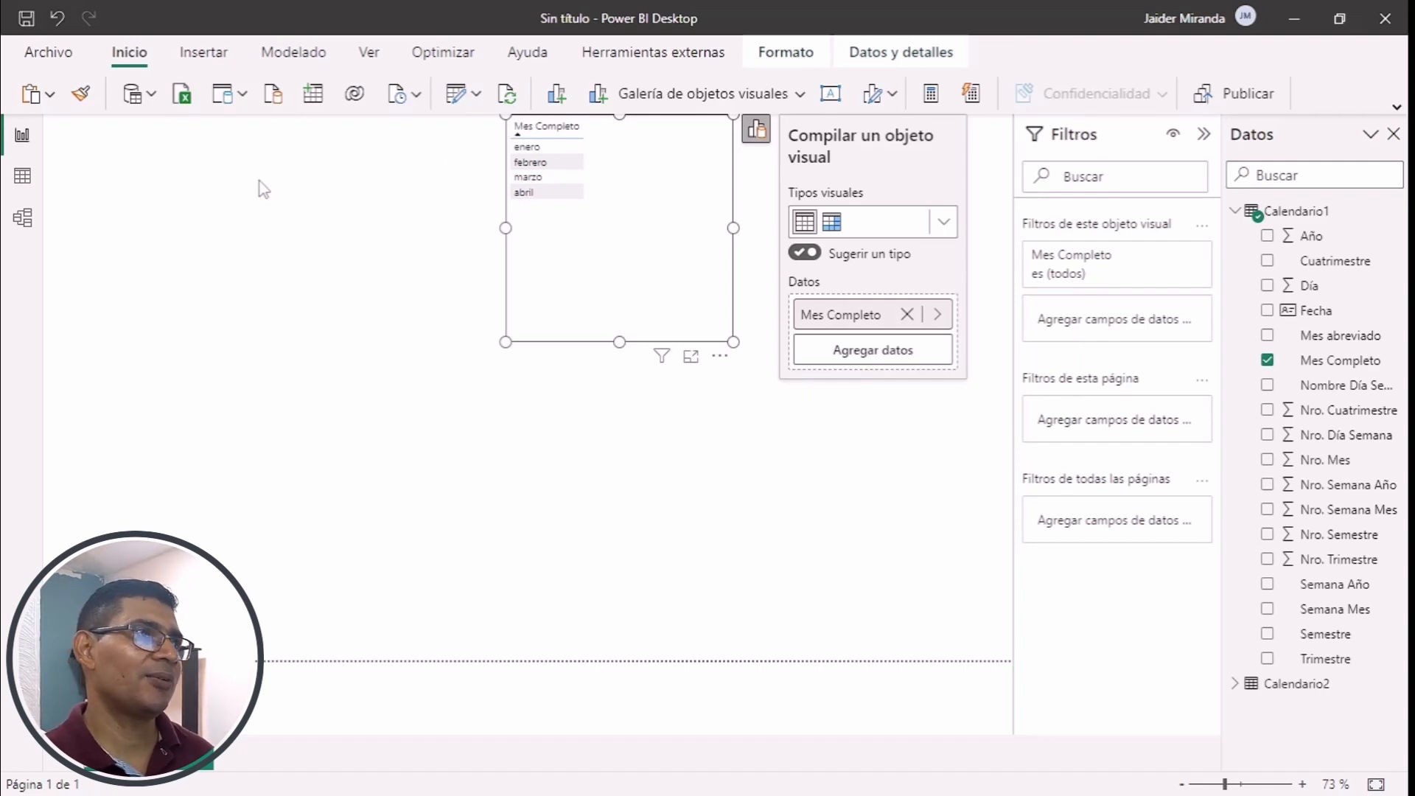
pyautogui.click(23, 179)
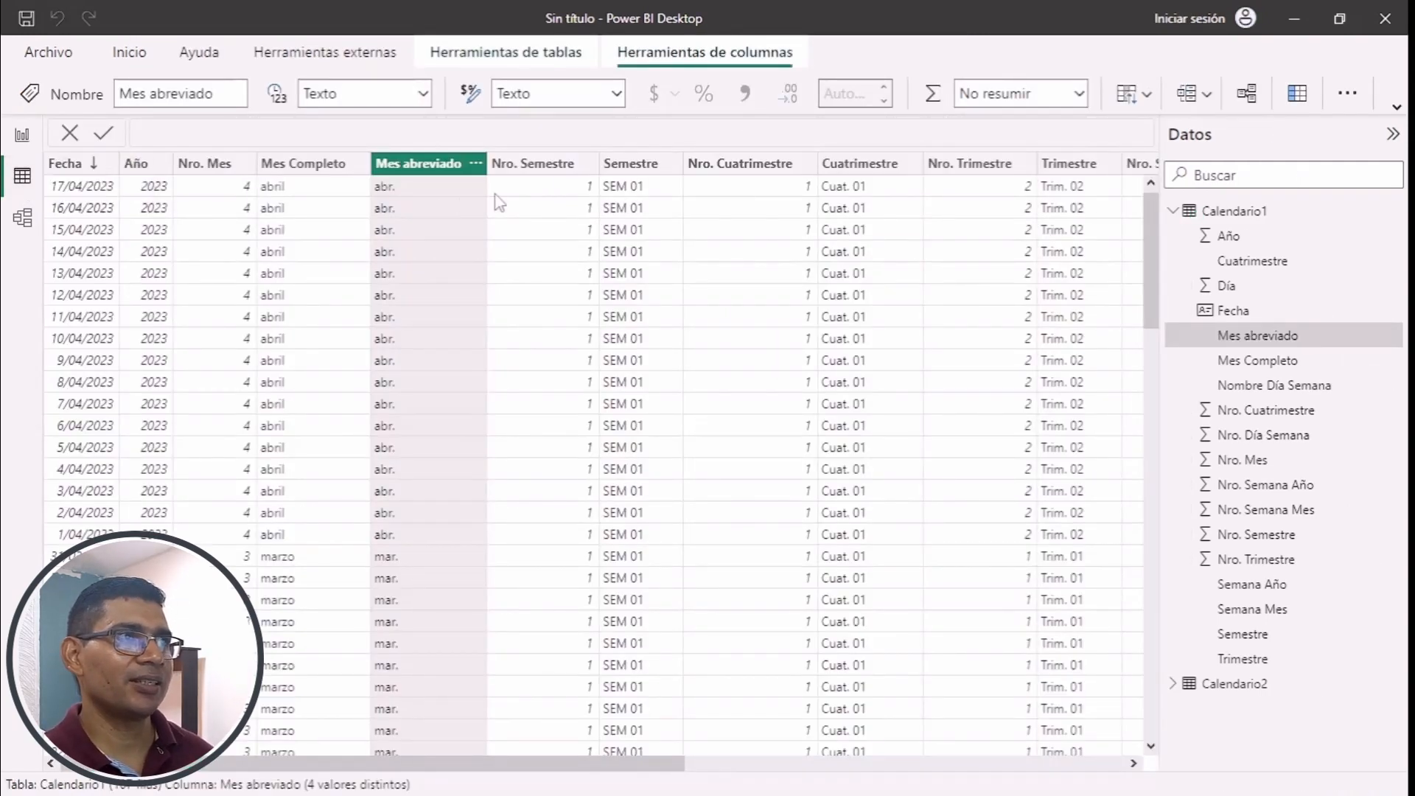
# - Set the Semestre column to sort by Nro. Semestre and the Cuatrimestre column to sort by Nro. Cuatrimestre
pyautogui.click(630, 164)
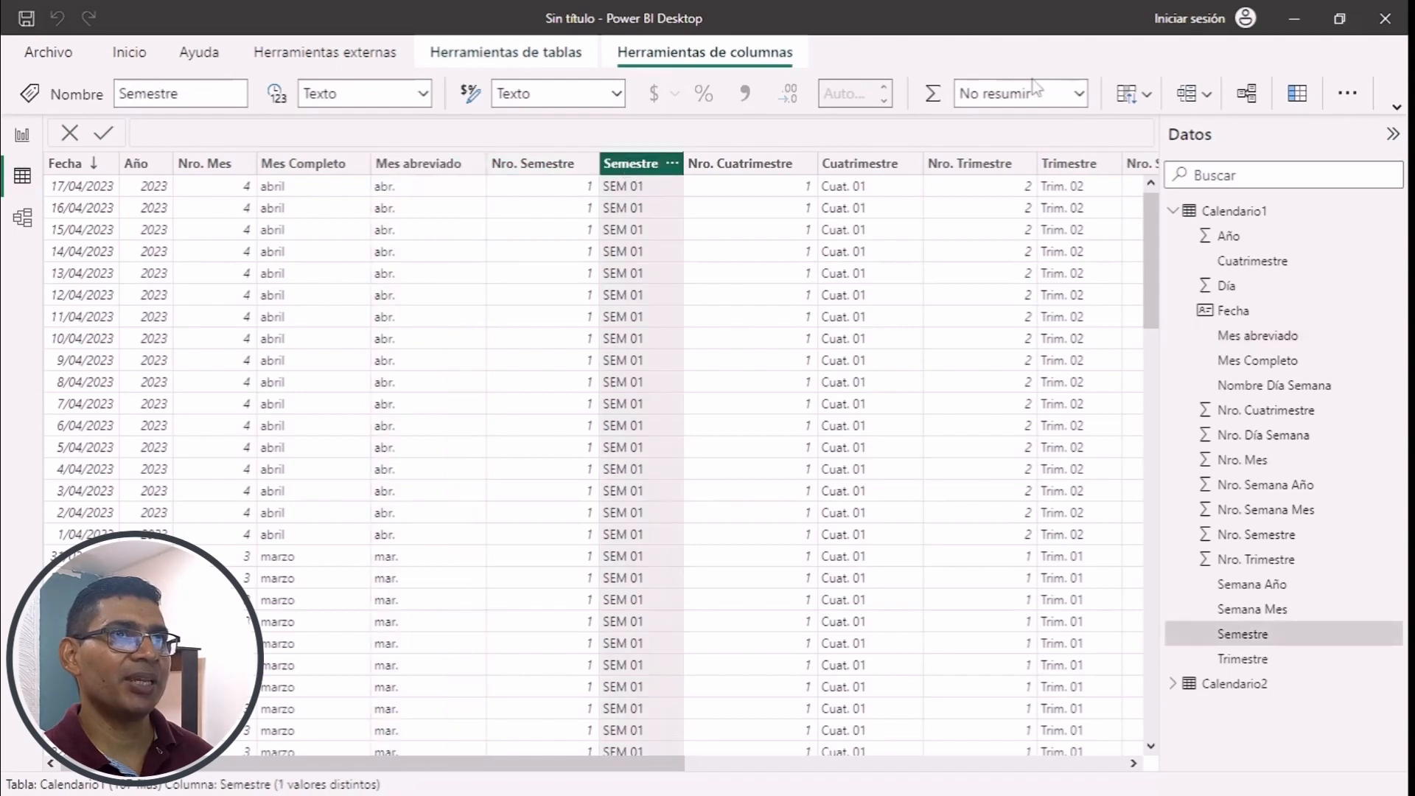
pyautogui.click(1132, 93)
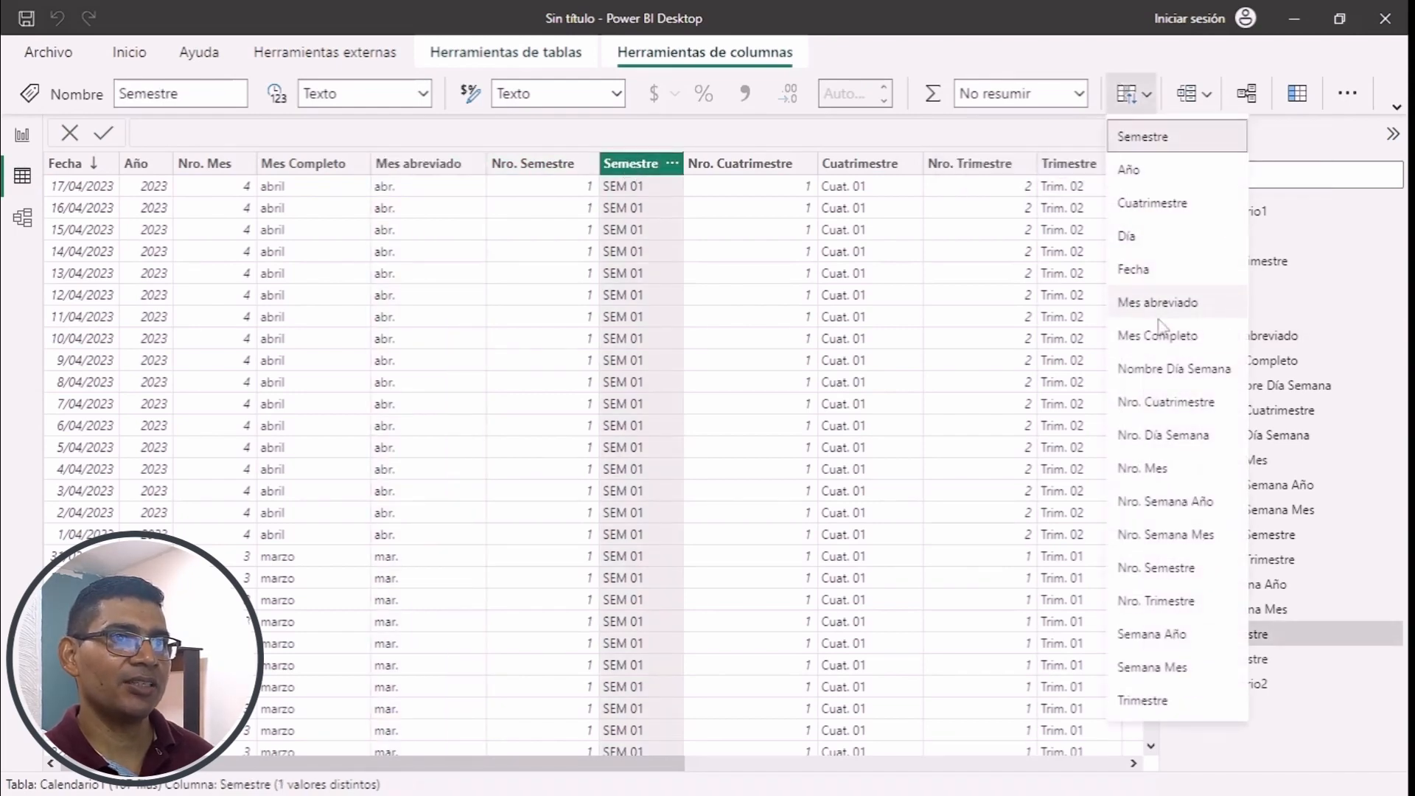
pyautogui.click(1155, 569)
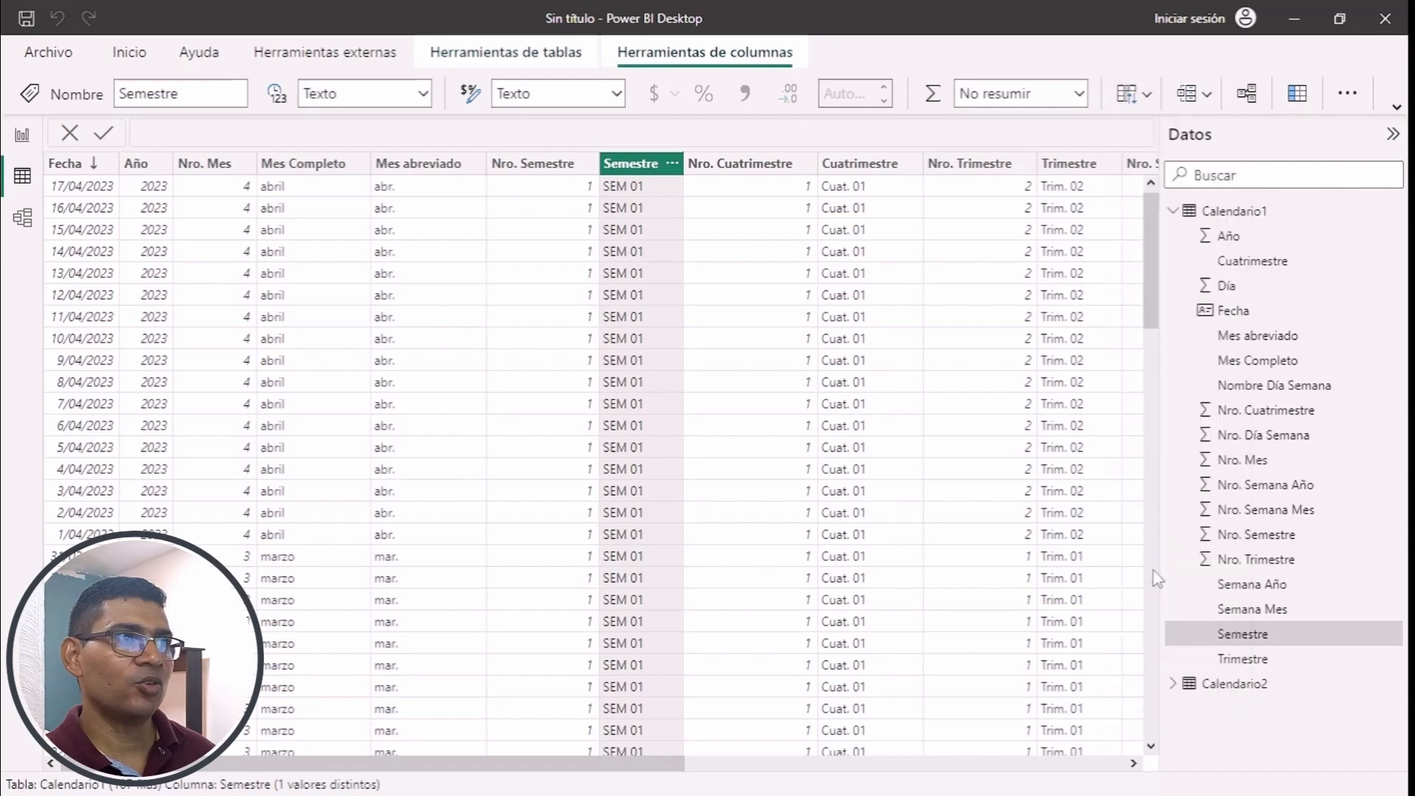
pyautogui.click(870, 174)
pyautogui.click(1132, 94)
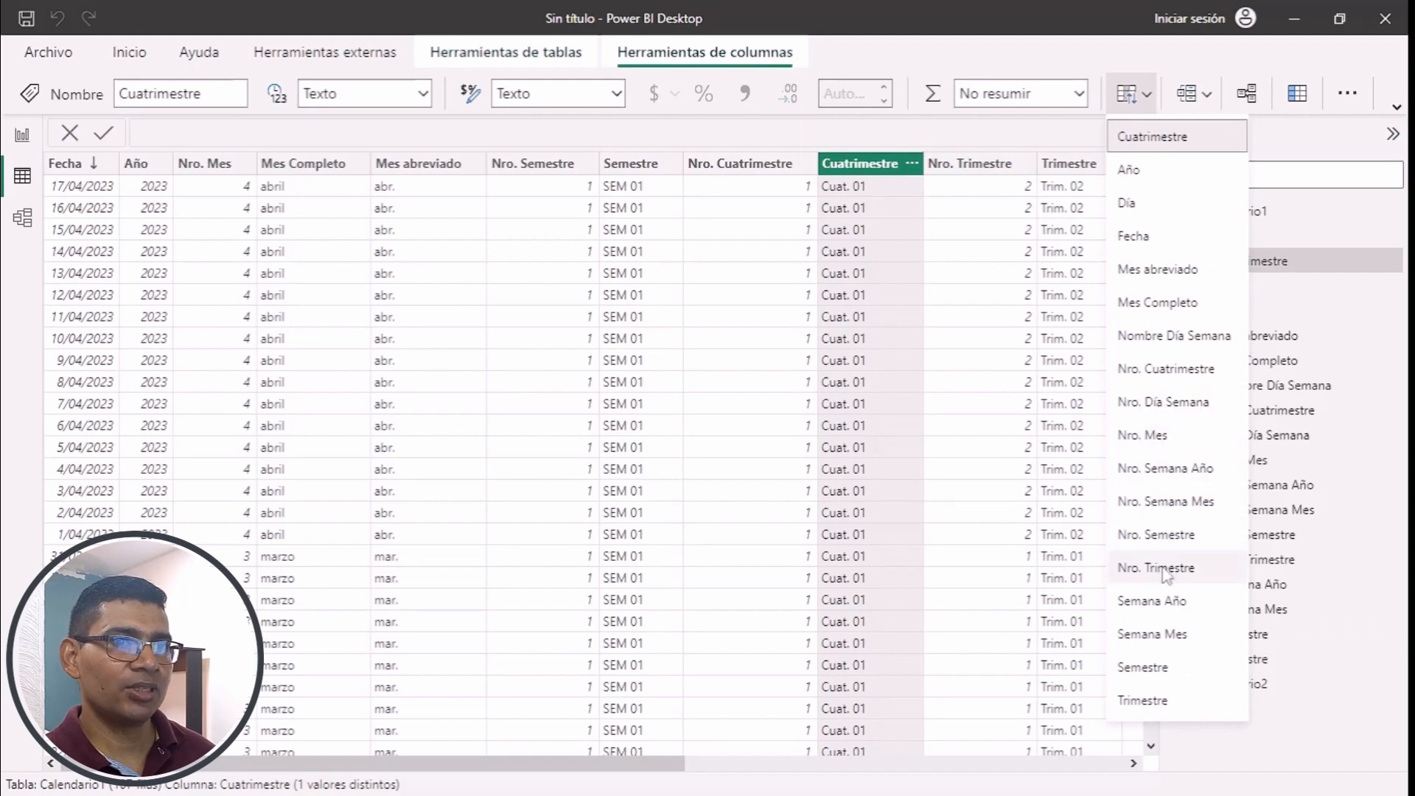
pyautogui.click(1182, 369)
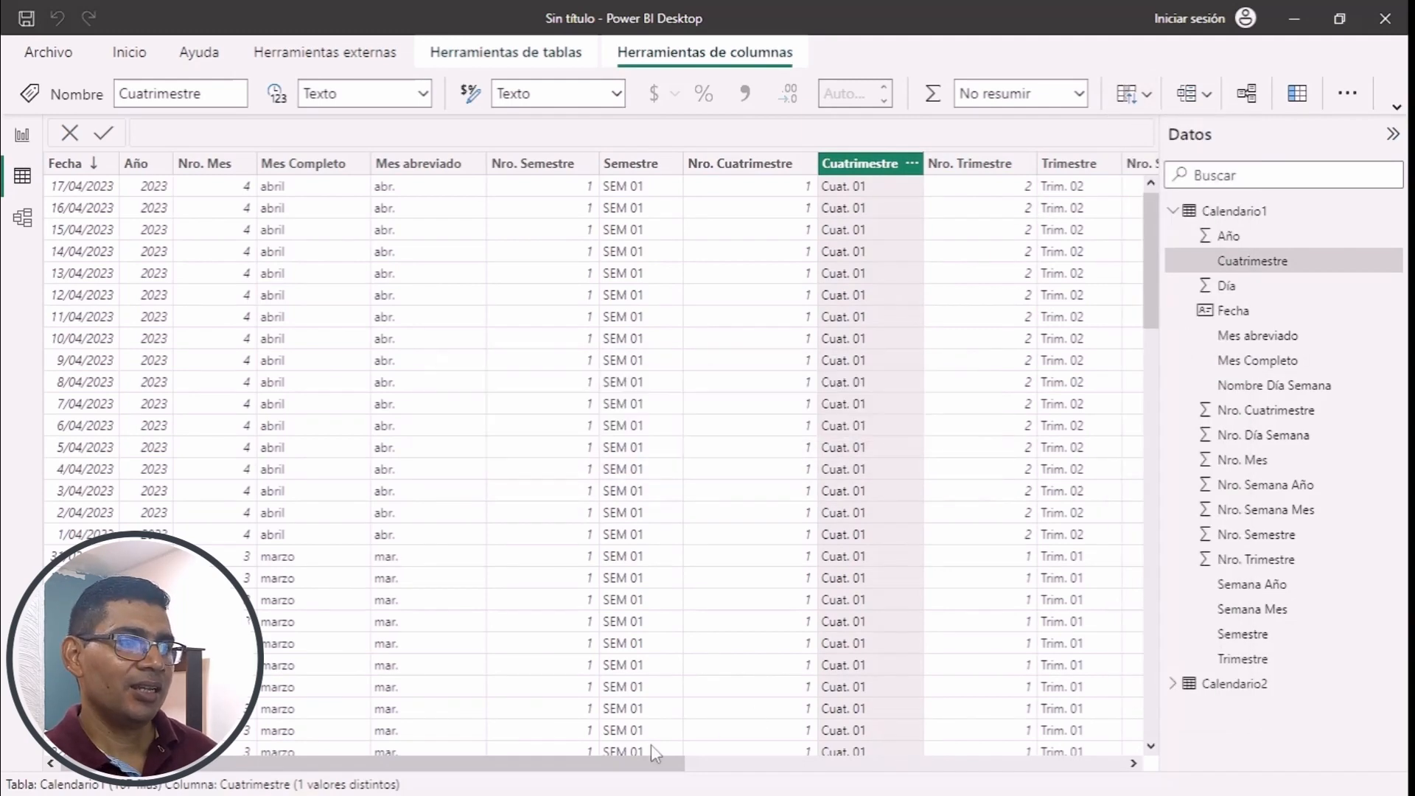
# - Set the Trimestre column to sort by Nro. Trimestre and the Semana Año column to sort by Nro. Semana Año
pyautogui.moveTo(644, 761); pyautogui.dragTo(774, 770)
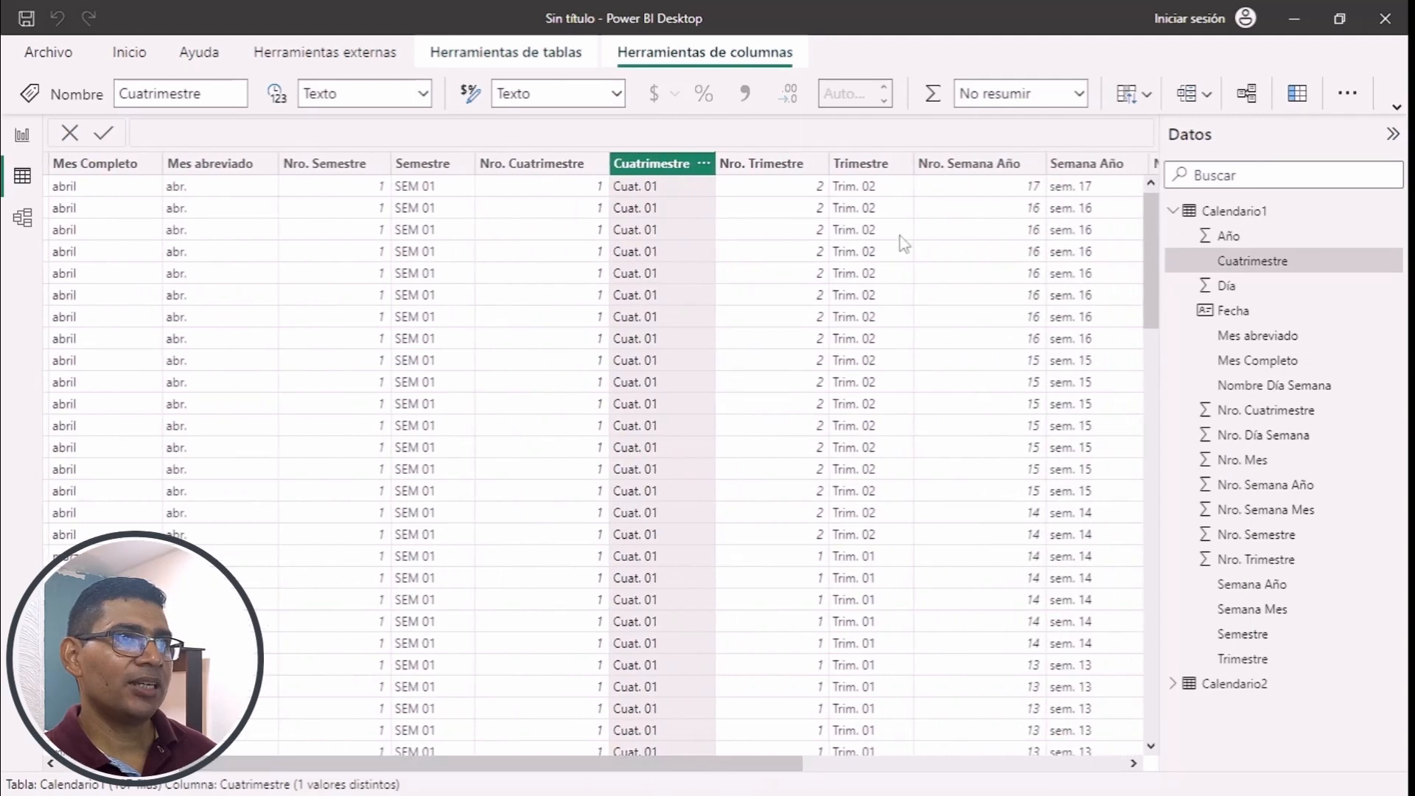
pyautogui.click(869, 164)
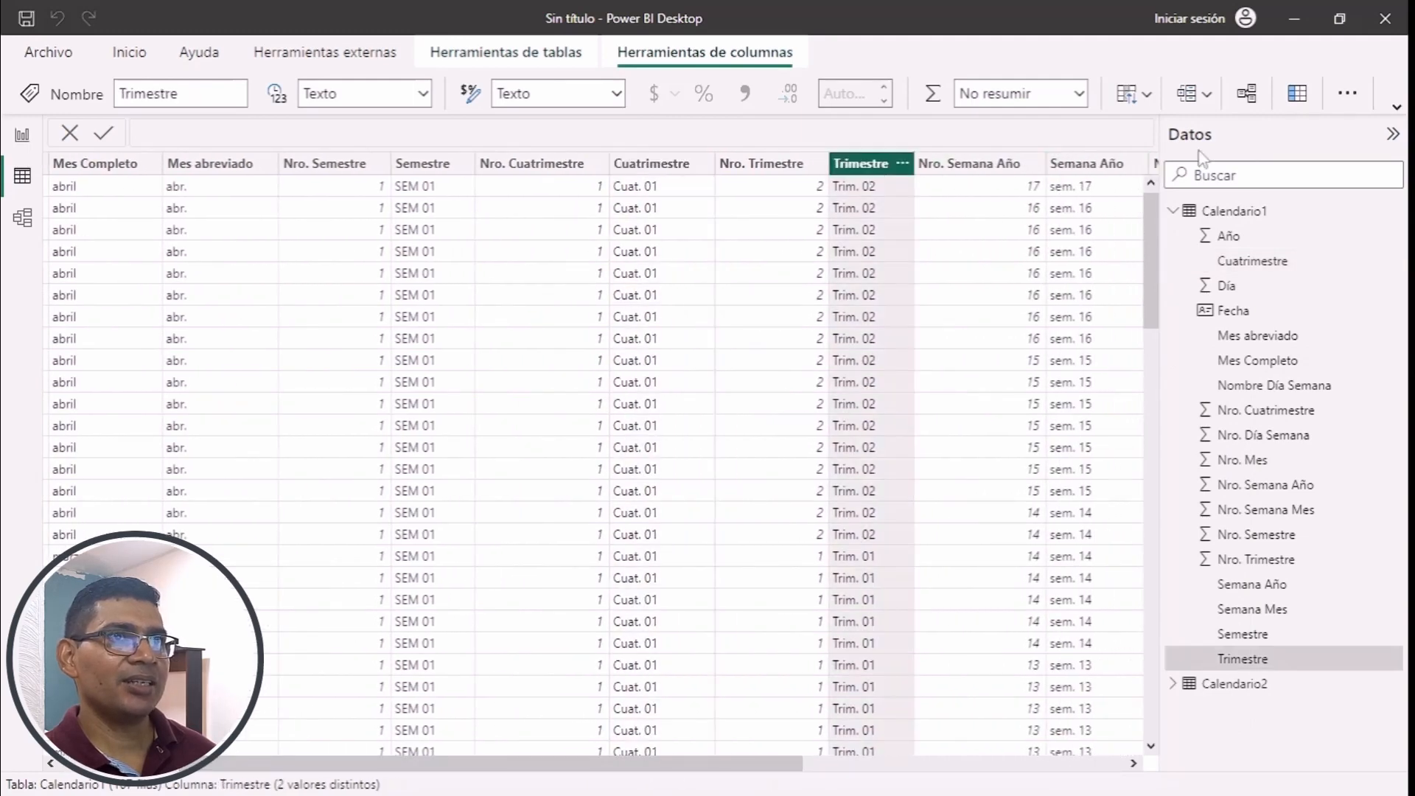
pyautogui.click(1139, 94)
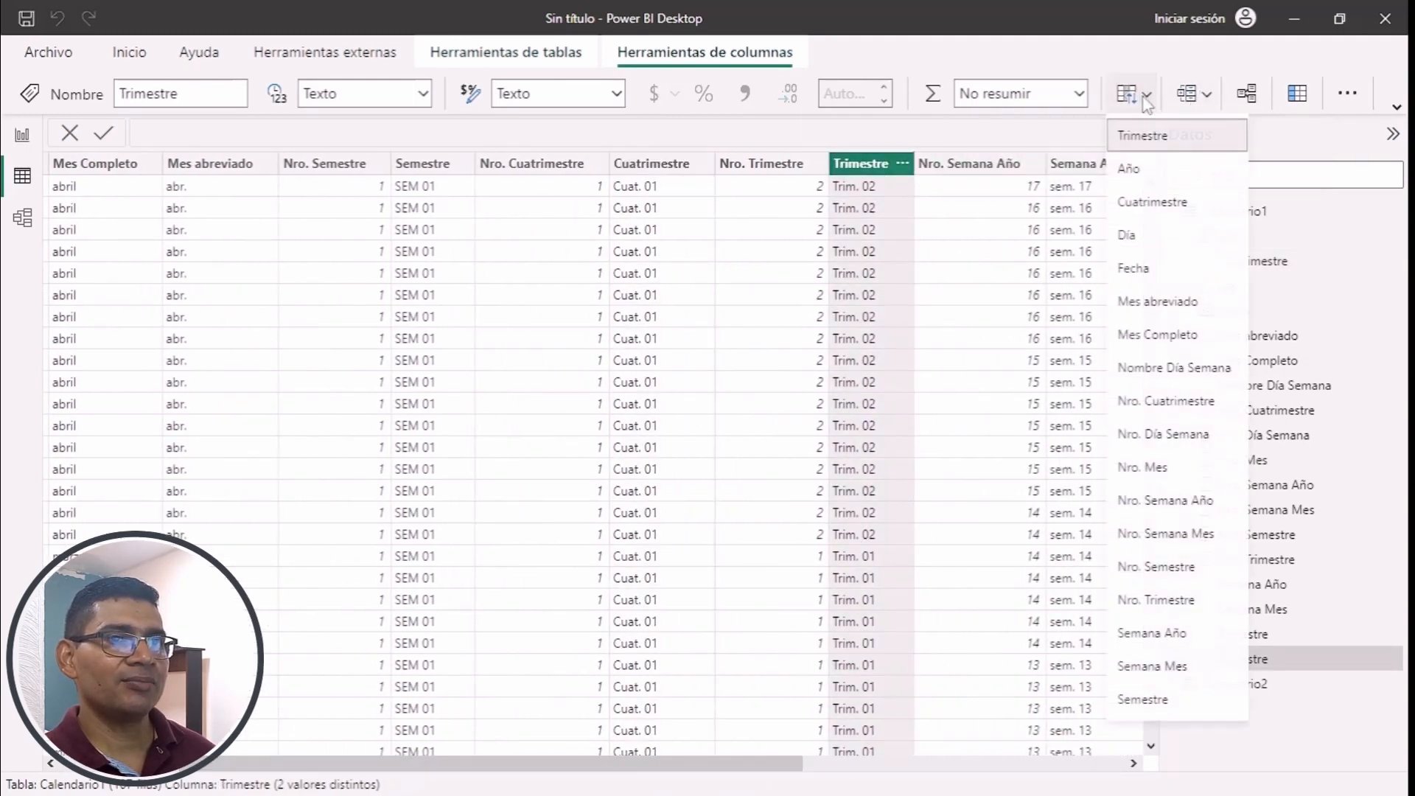
pyautogui.click(1154, 601)
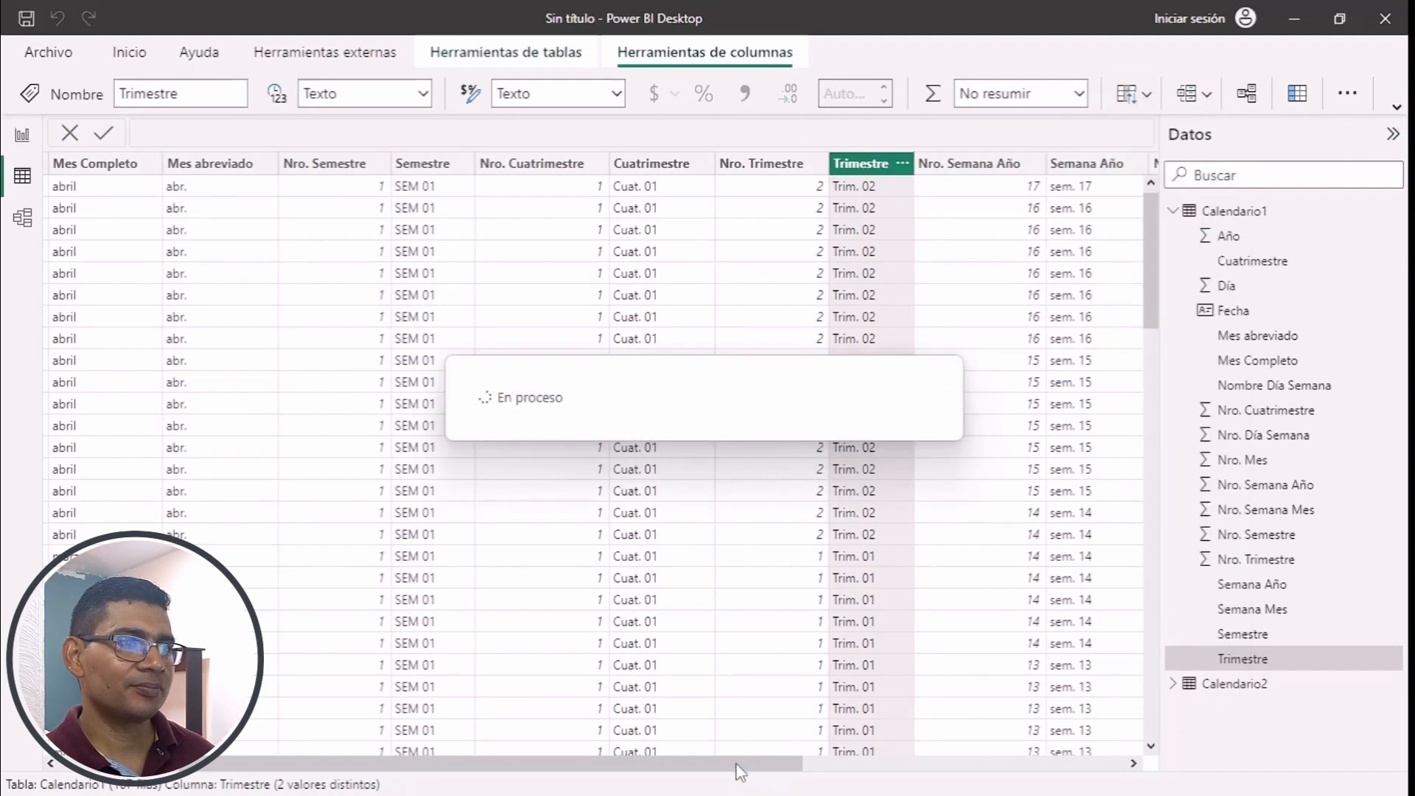
pyautogui.moveTo(796, 765); pyautogui.dragTo(973, 785)
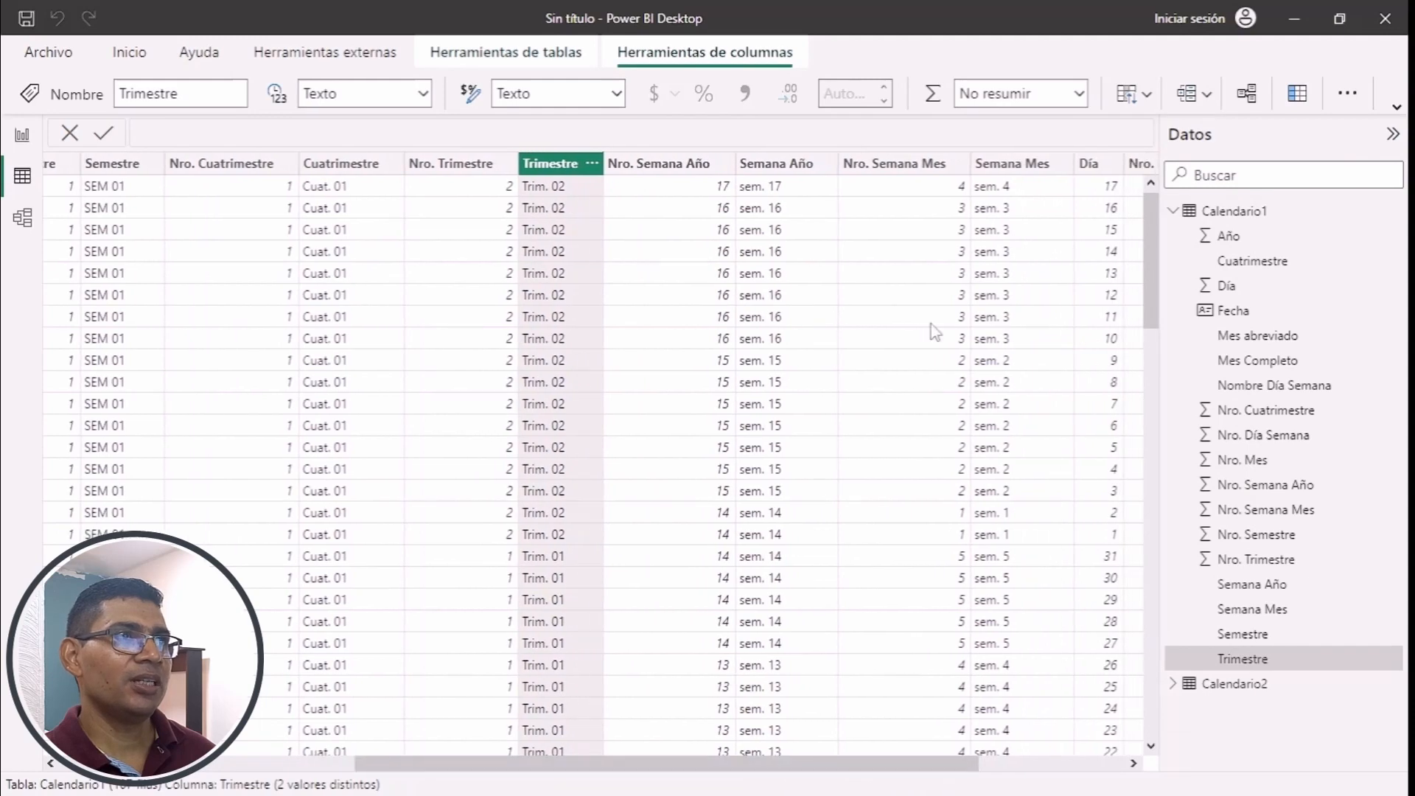
pyautogui.click(798, 164)
pyautogui.click(1147, 94)
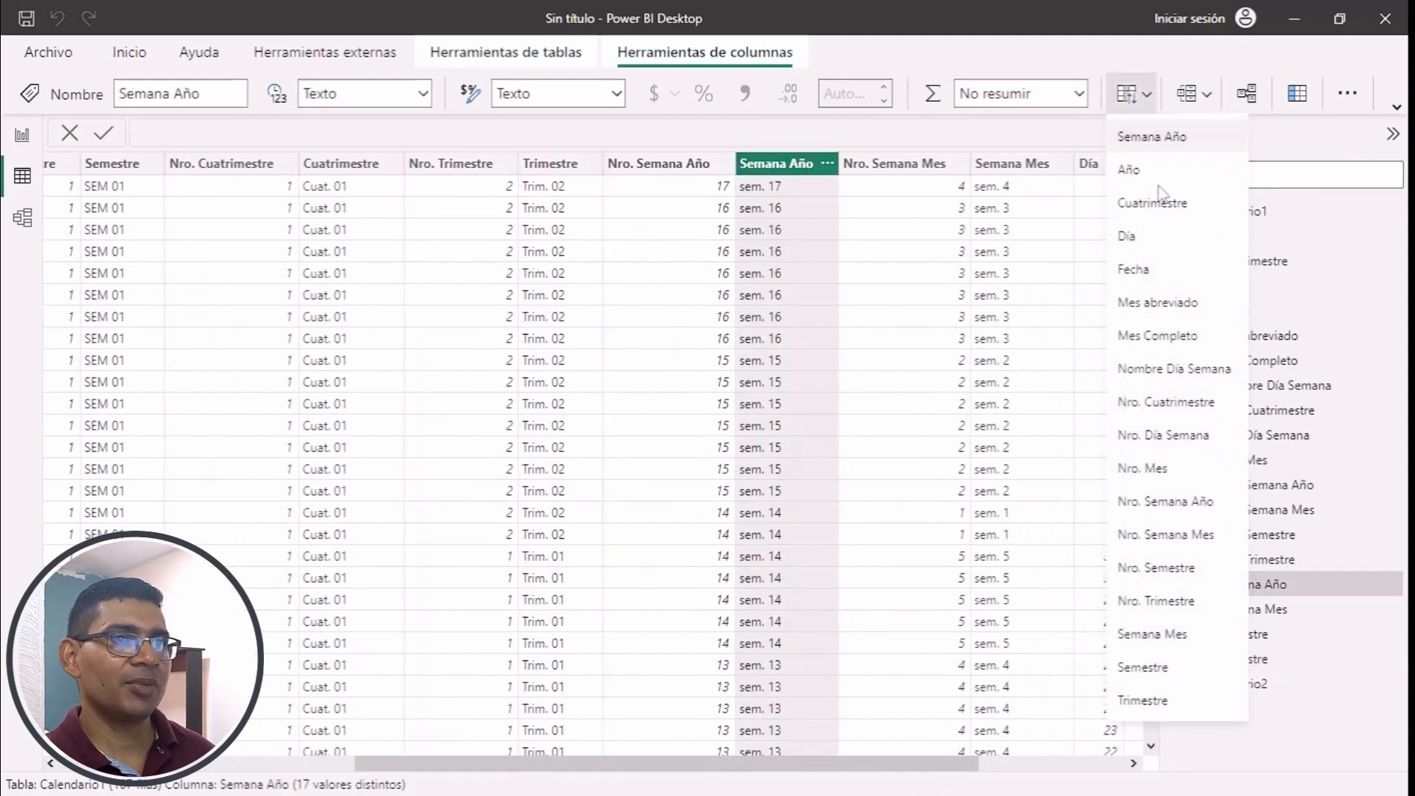
pyautogui.click(1172, 508)
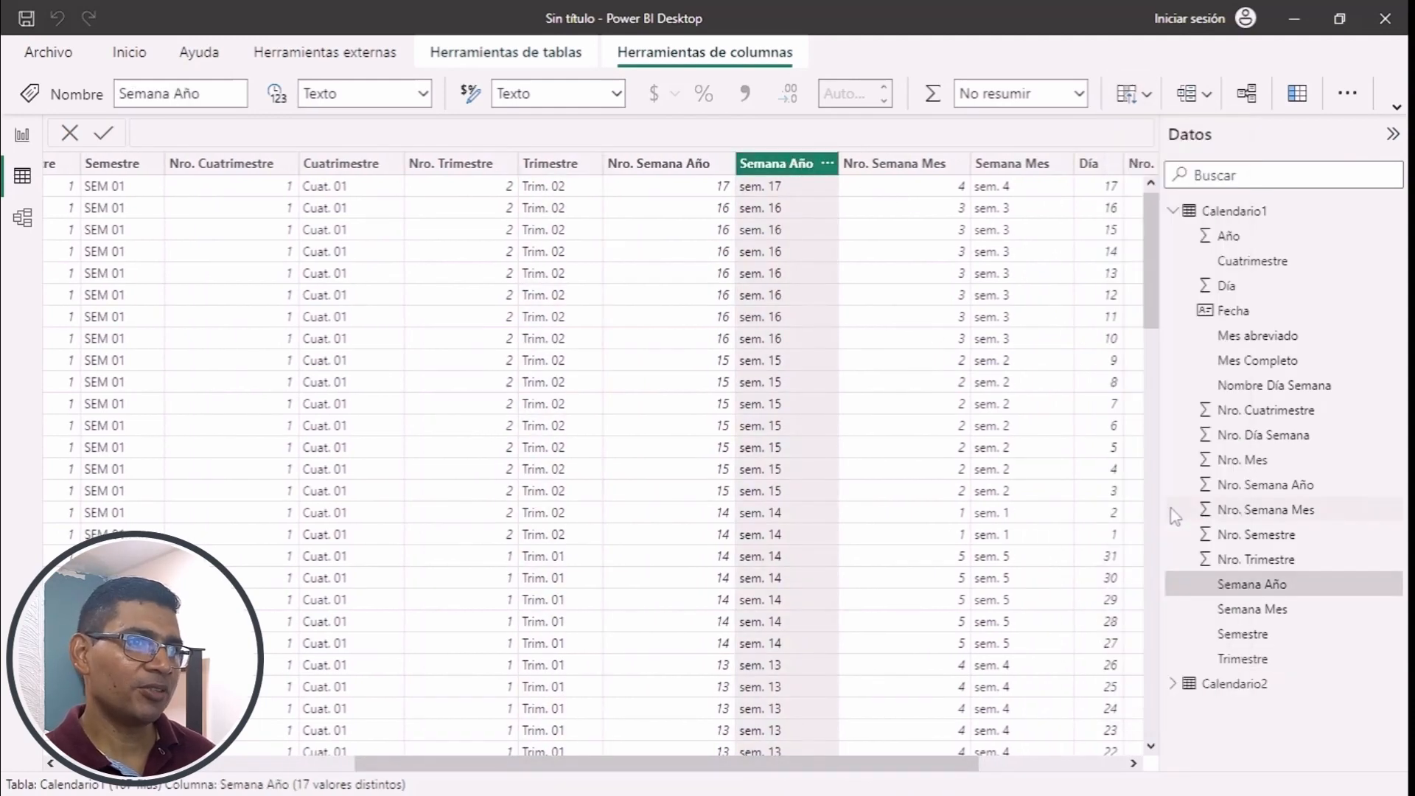
# - Set the Semana Mes column to sort by Nro. Semana Mes and Nombre Día Semana to sort by Nro. Día Semana
pyautogui.moveTo(906, 772); pyautogui.dragTo(1039, 786)
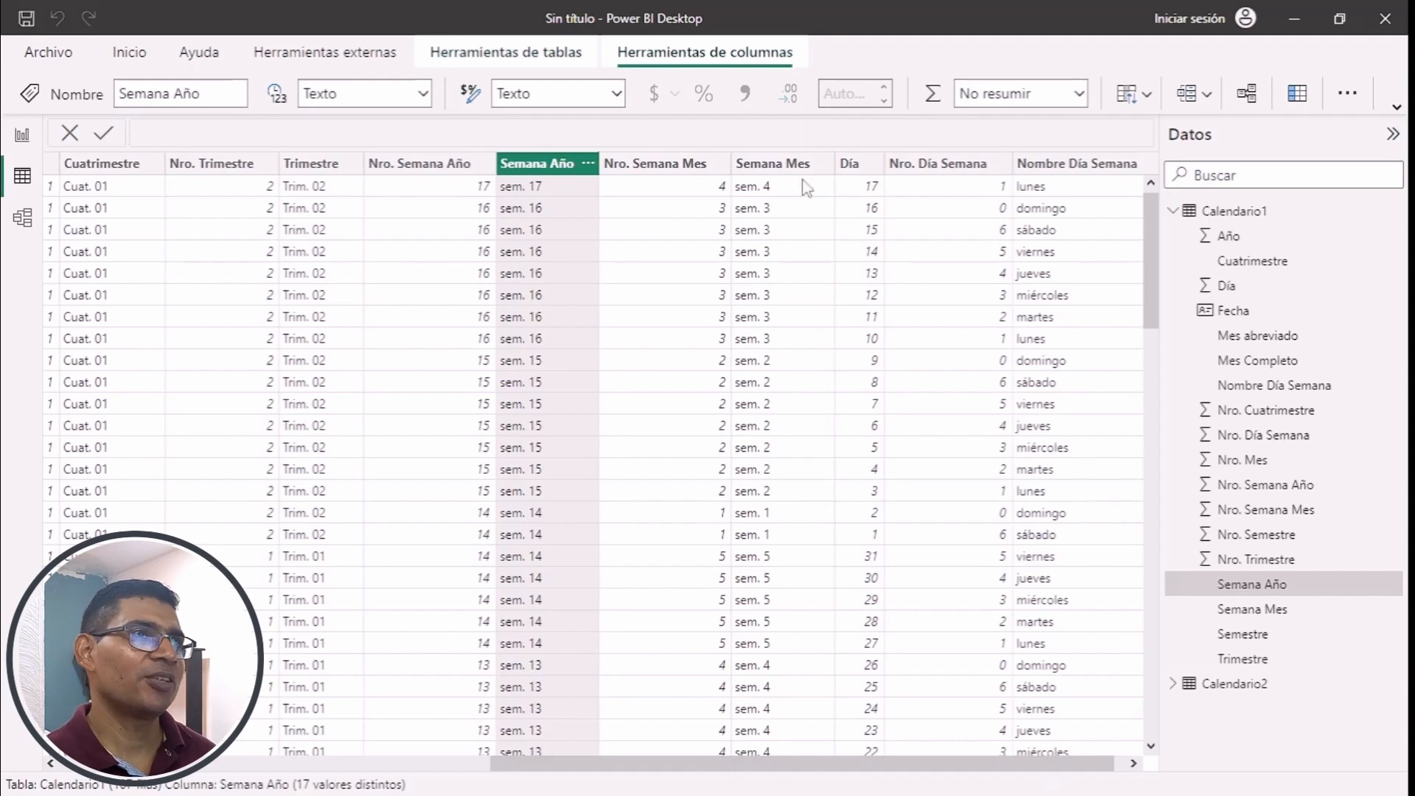
pyautogui.click(783, 164)
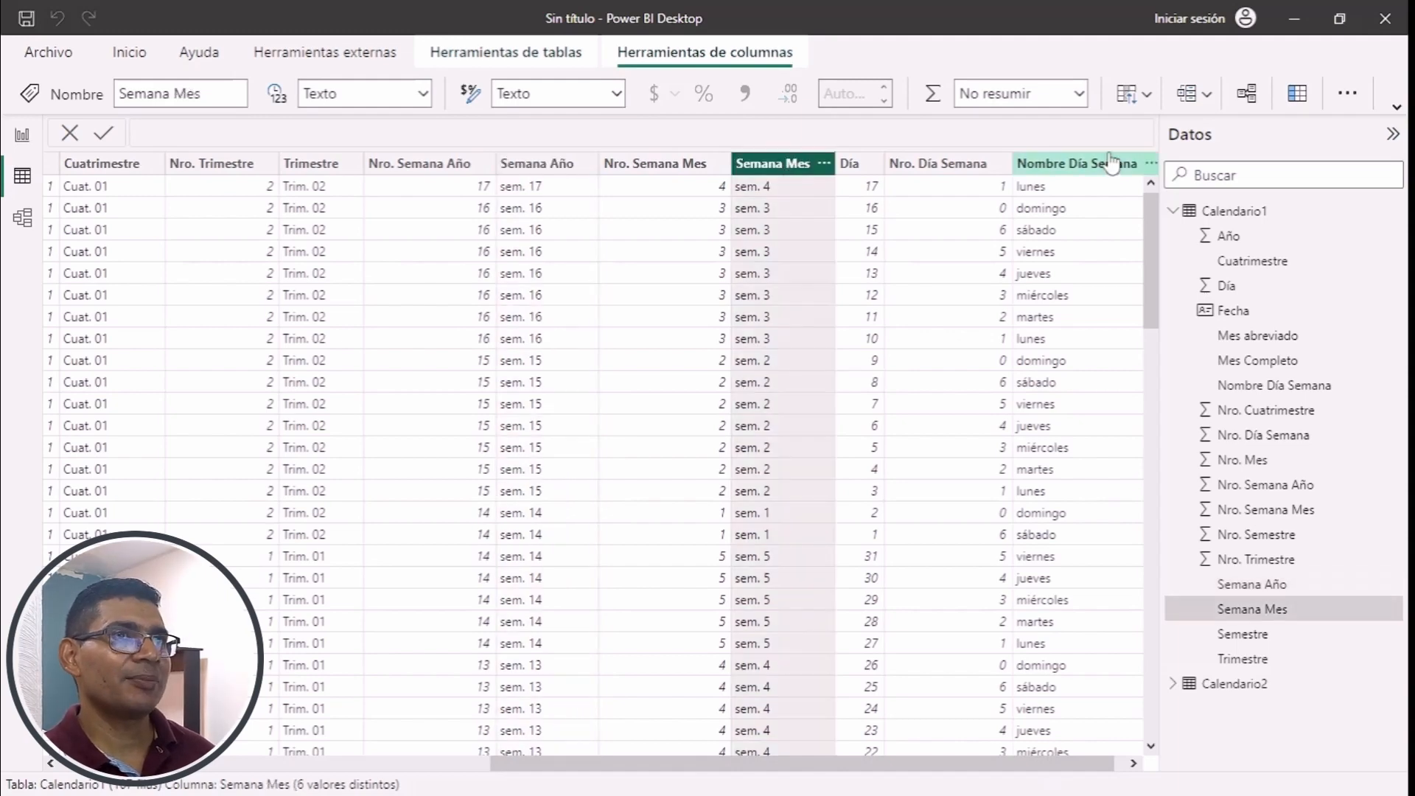
pyautogui.click(1131, 93)
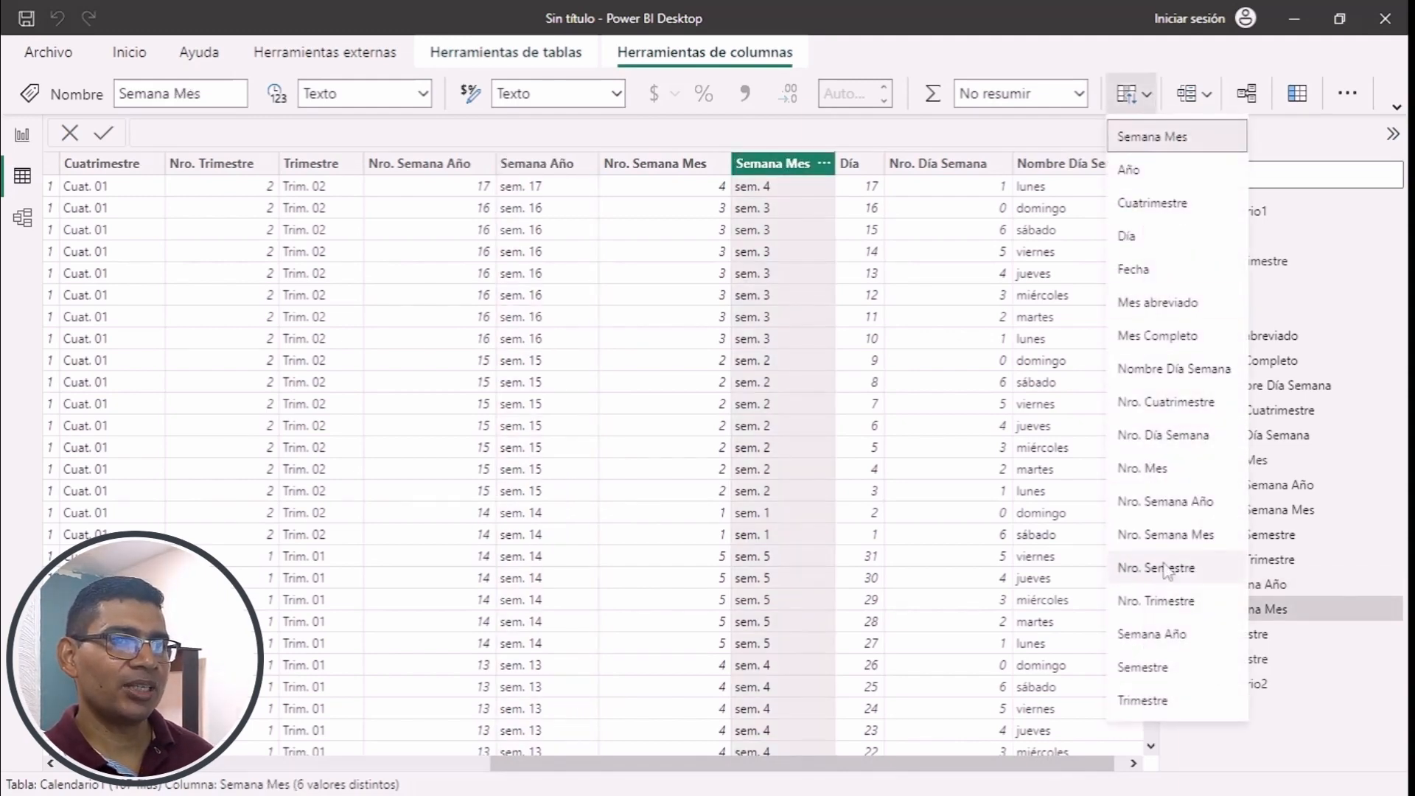
pyautogui.click(1159, 536)
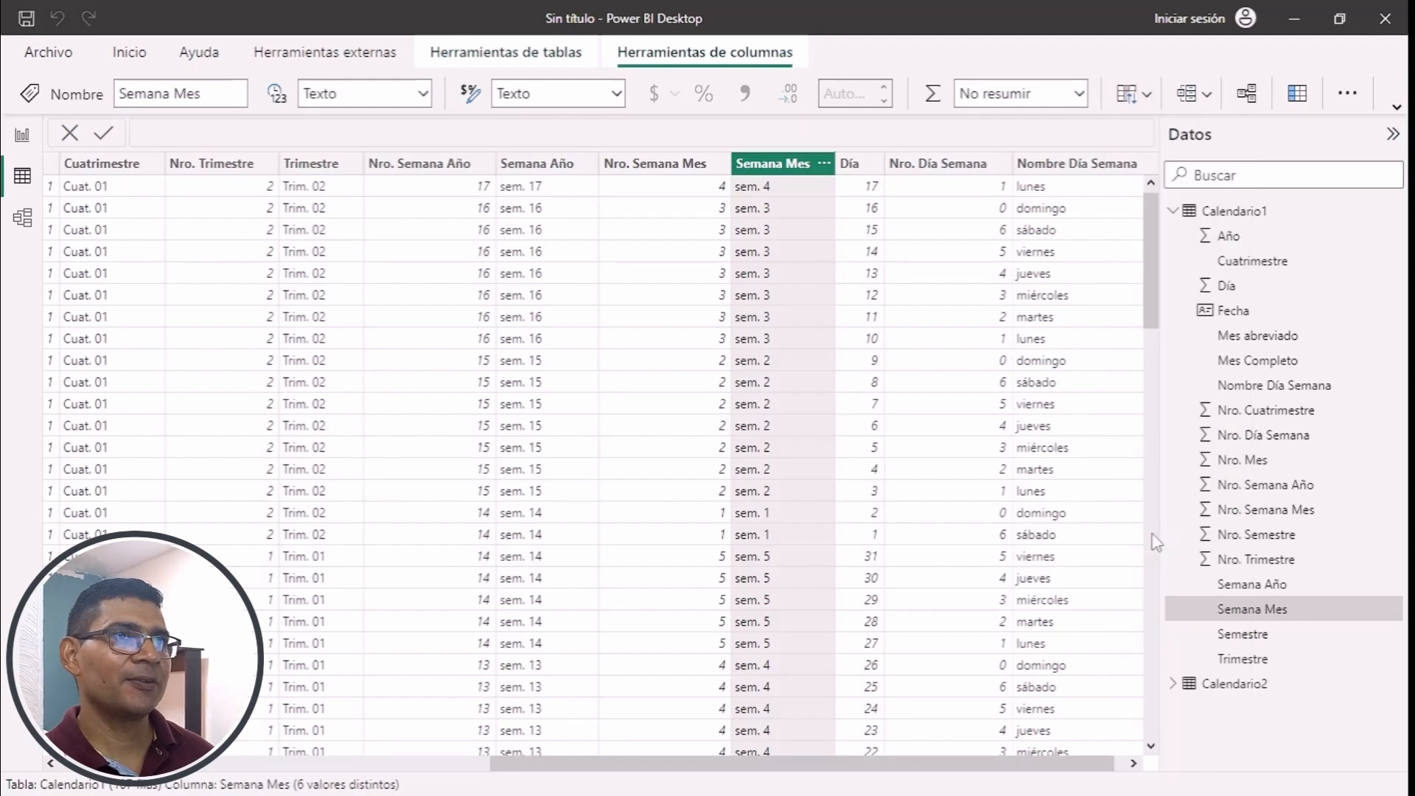
pyautogui.click(1072, 166)
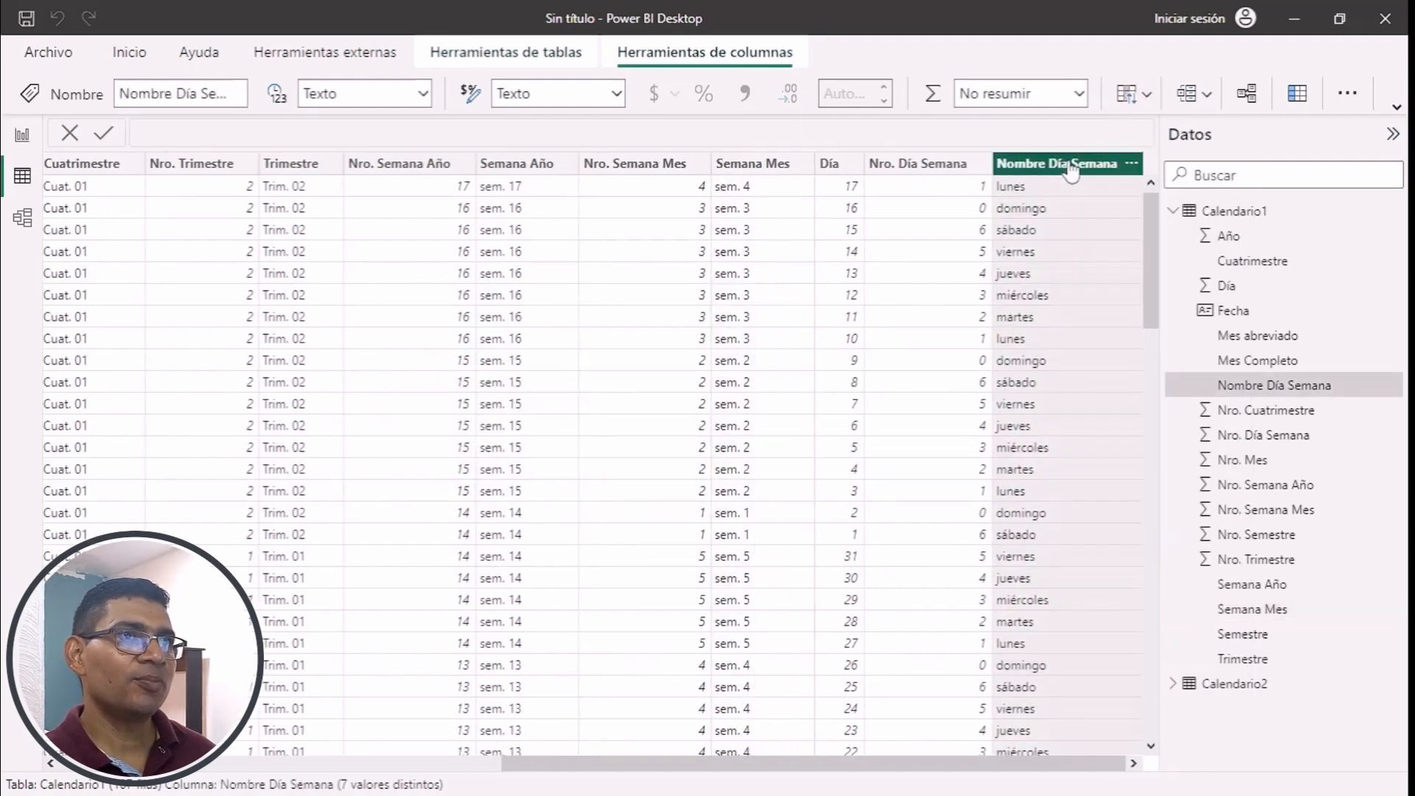
pyautogui.click(1131, 94)
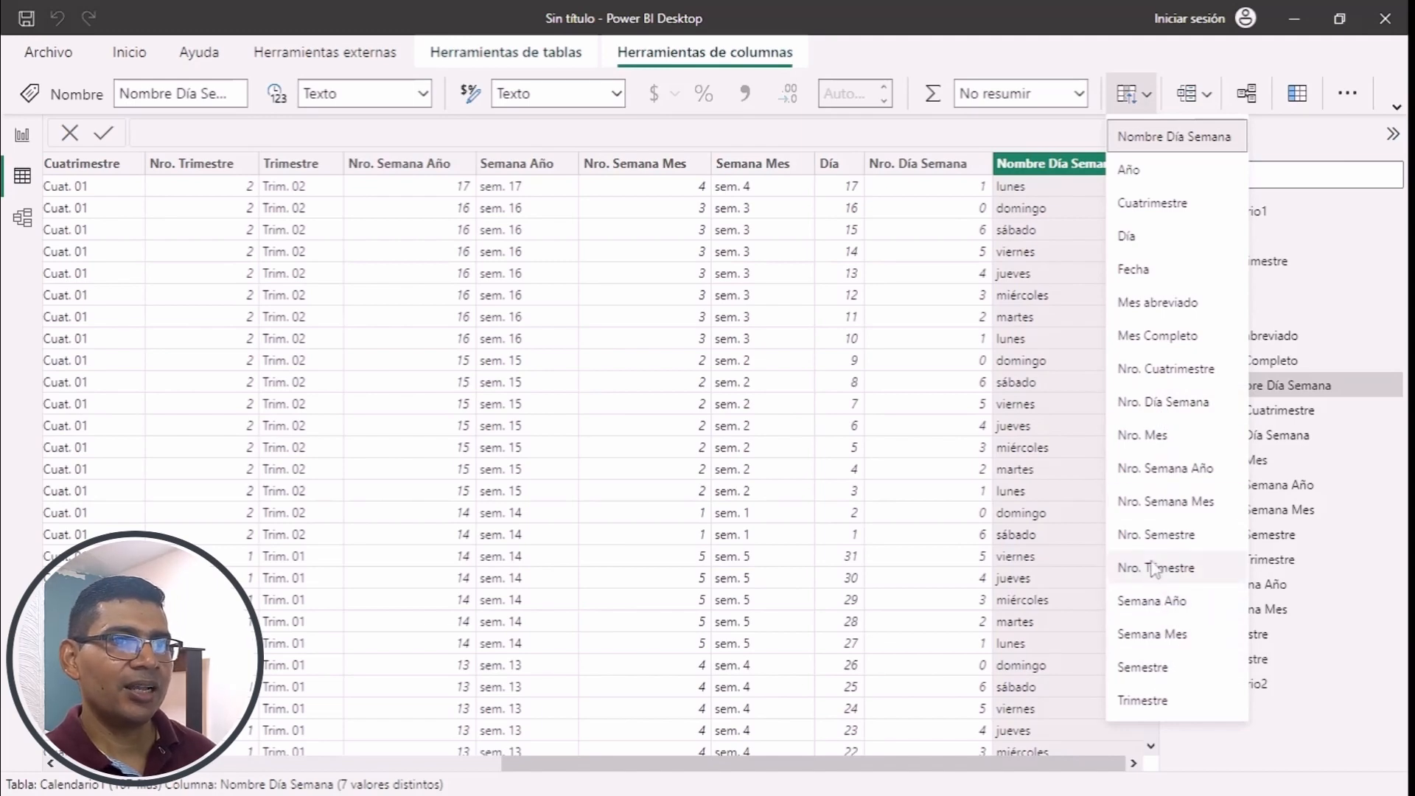
pyautogui.click(1162, 402)
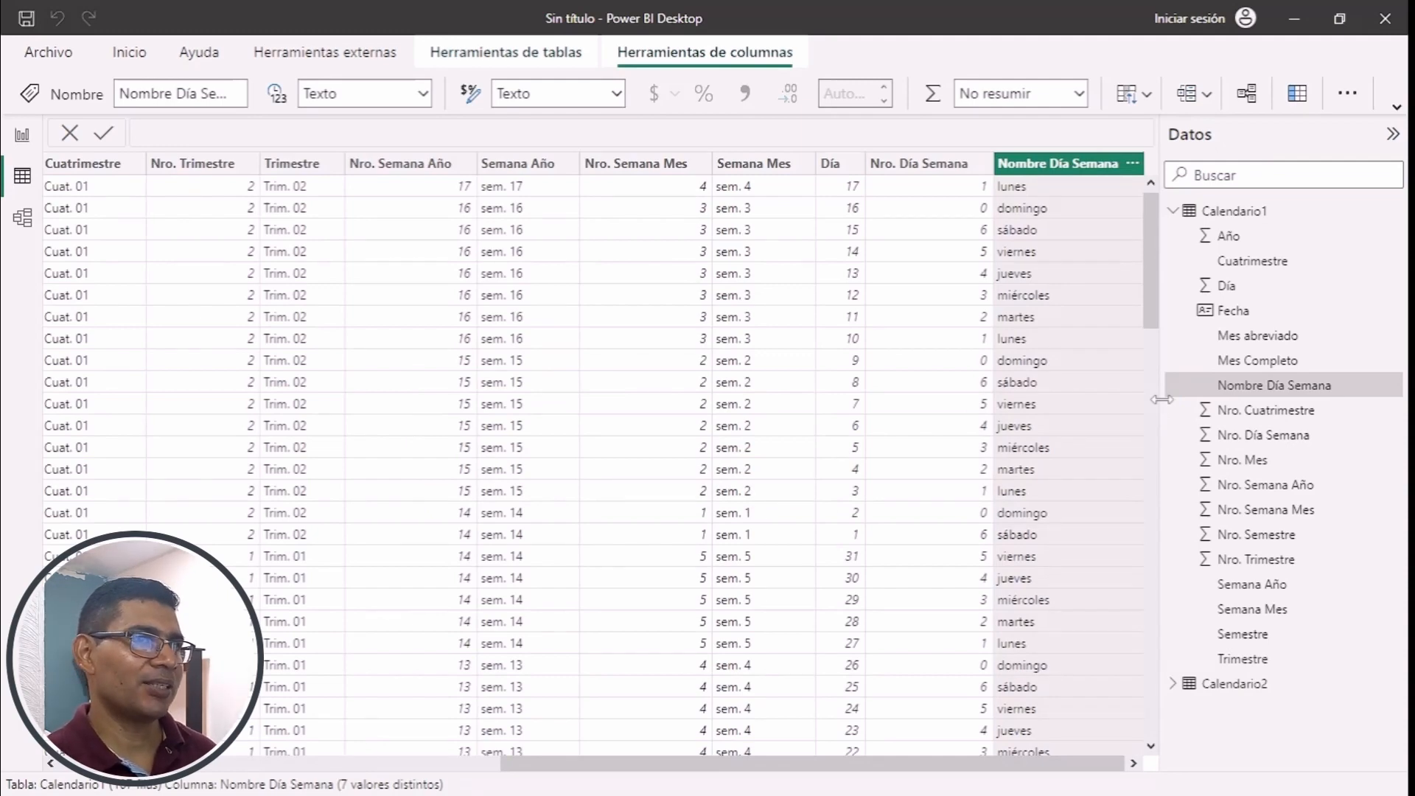
# - Hide all of Calendario1's Nro. columns, from Nro. Cuatrimestre to Nro. Trimestre, in the model view and return to the report page
pyautogui.click(22, 136)
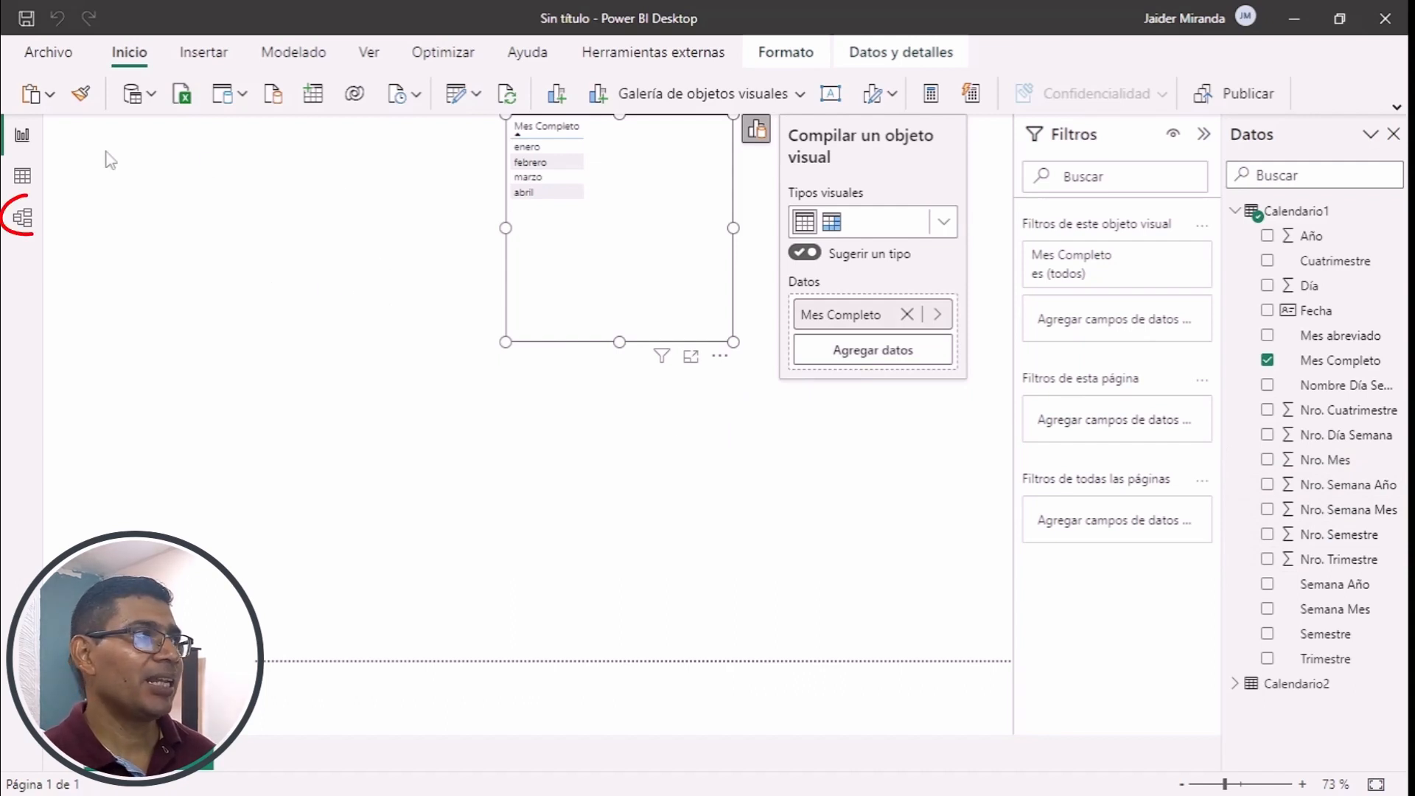
pyautogui.click(23, 221)
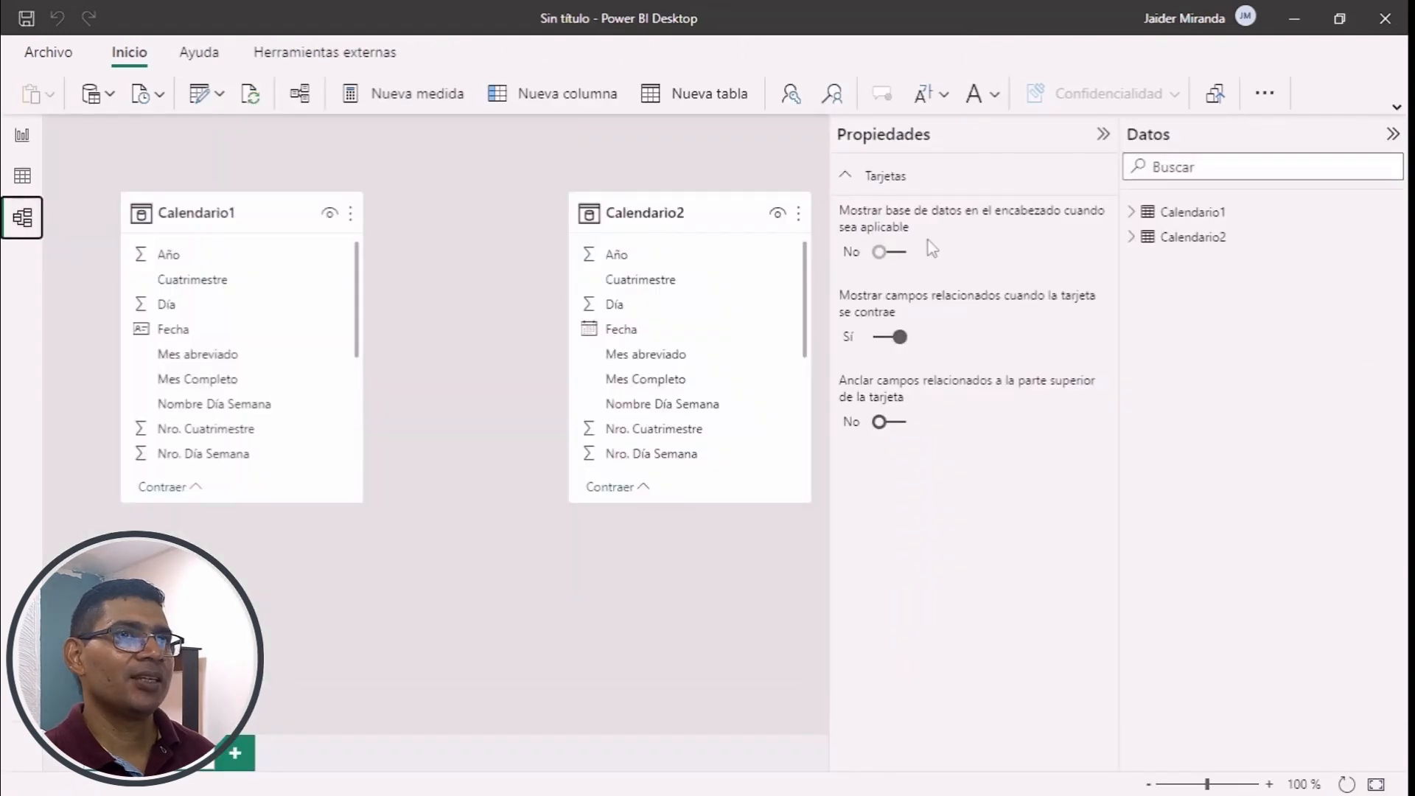
pyautogui.click(1132, 213)
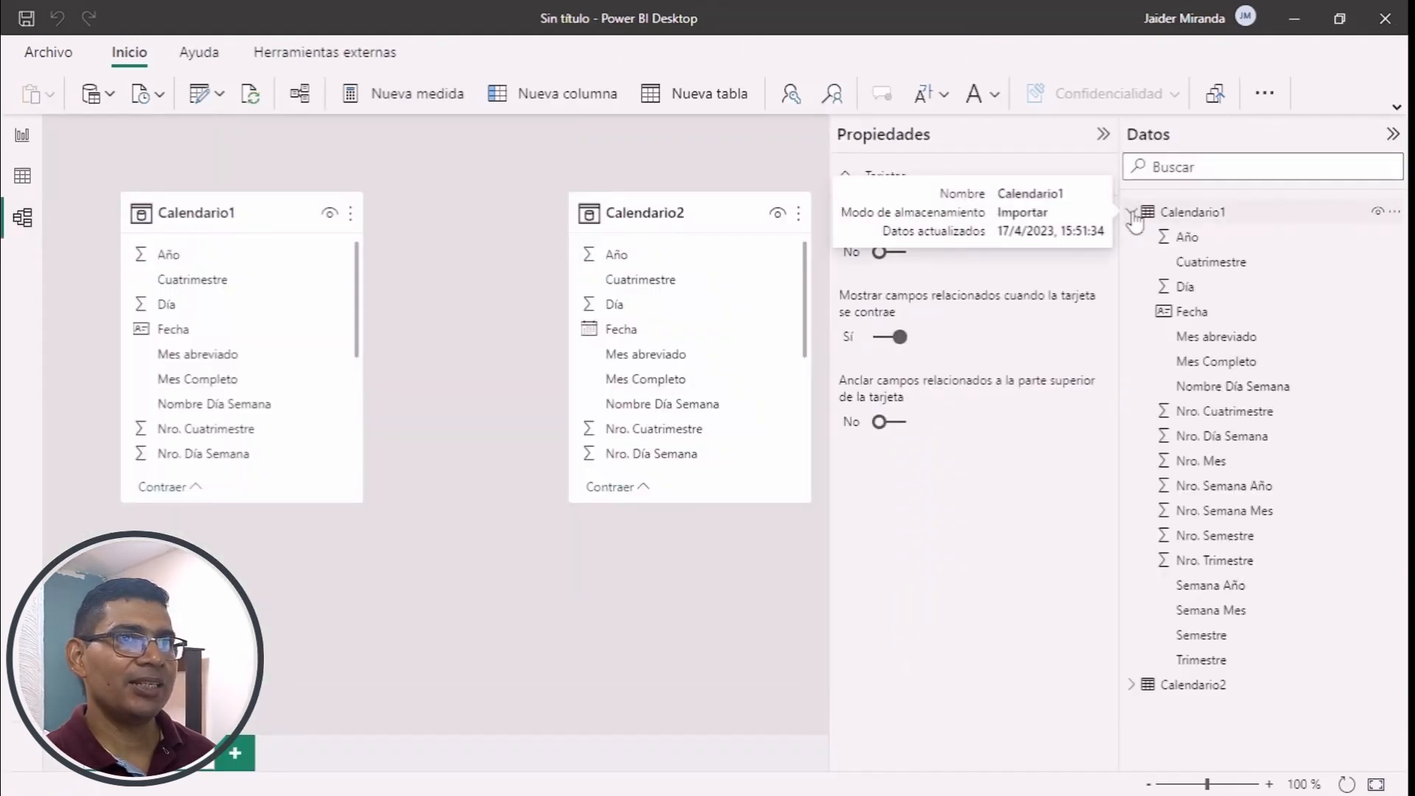
pyautogui.click(1195, 420)
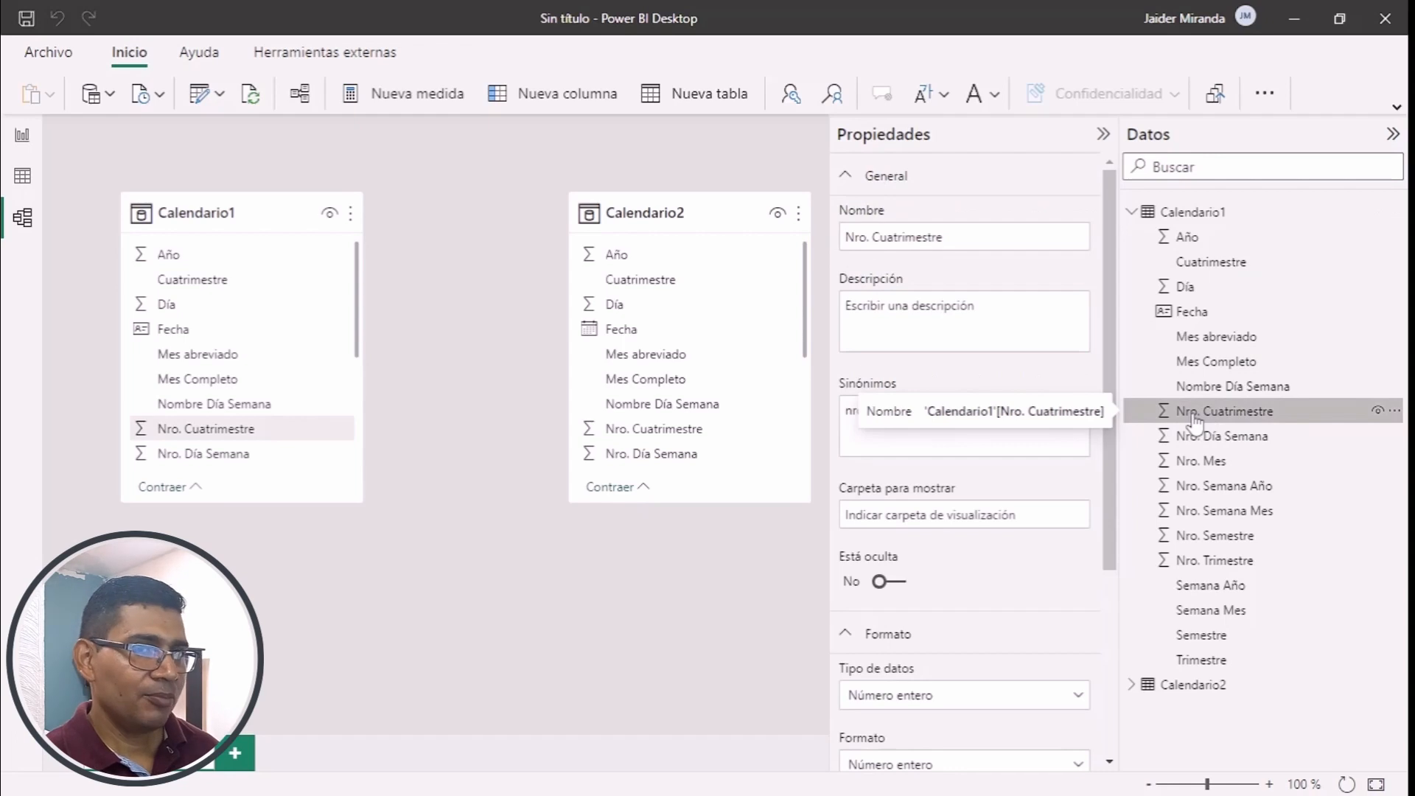
pyautogui.keyDown('shift'); pyautogui.click(1206, 561); pyautogui.keyUp('shift')
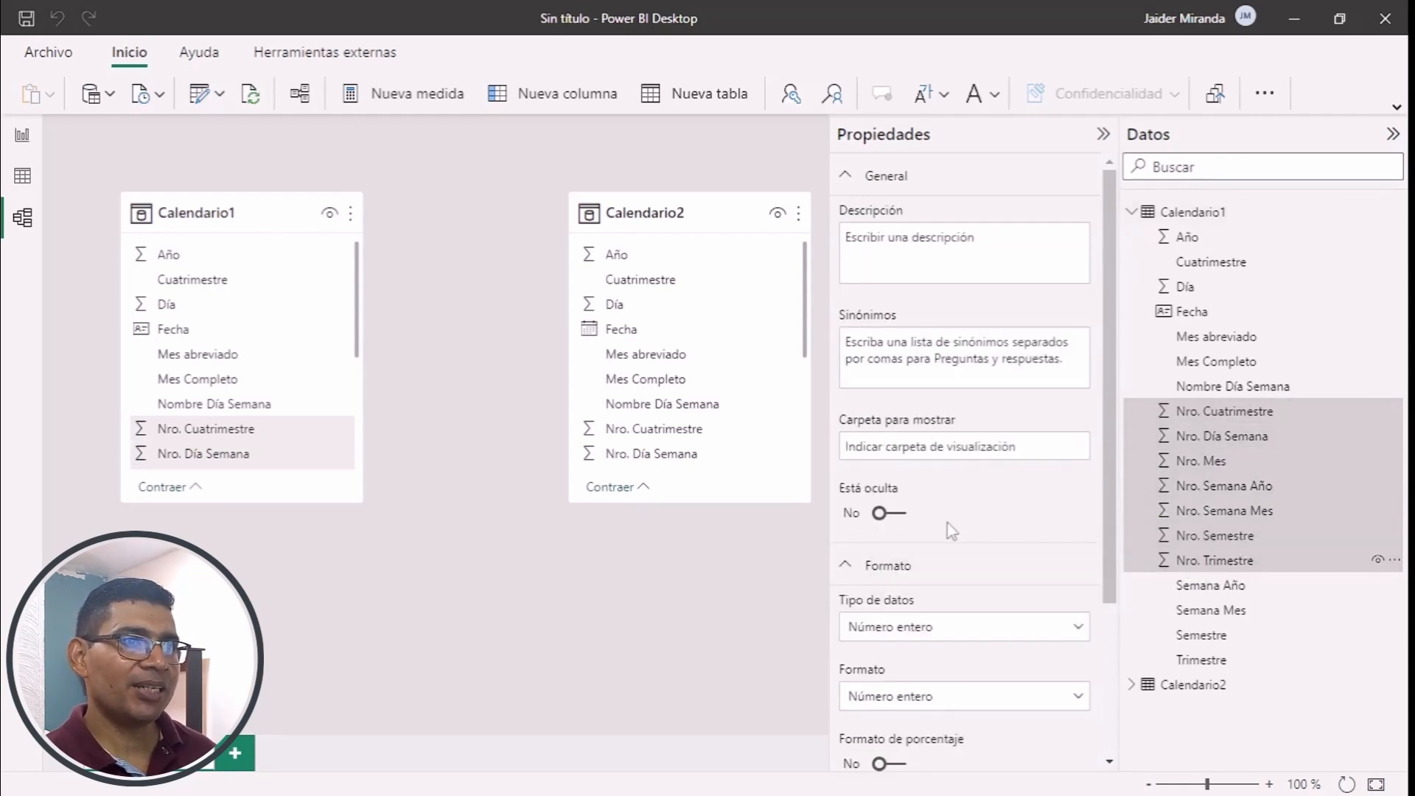
pyautogui.click(884, 516)
pyautogui.click(884, 515)
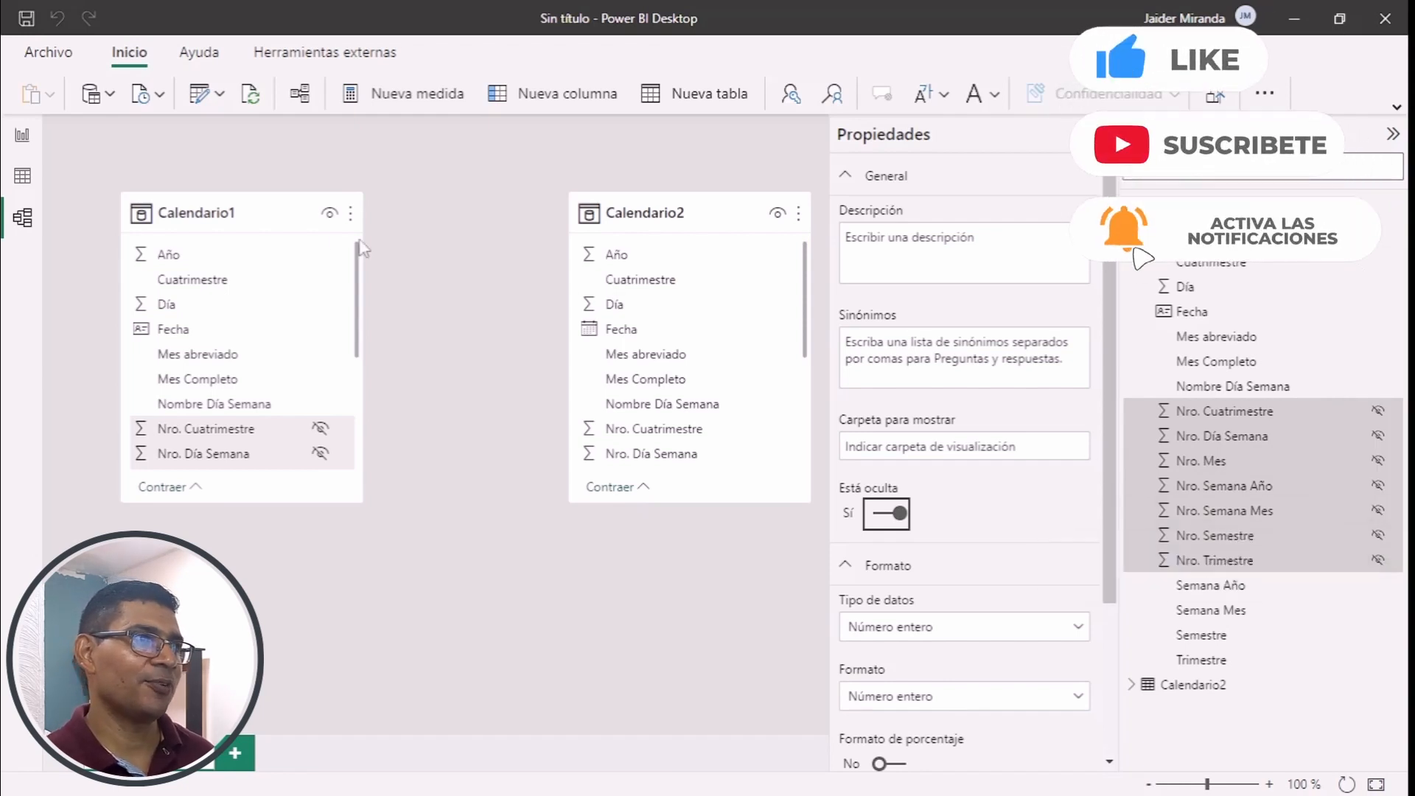
pyautogui.click(22, 139)
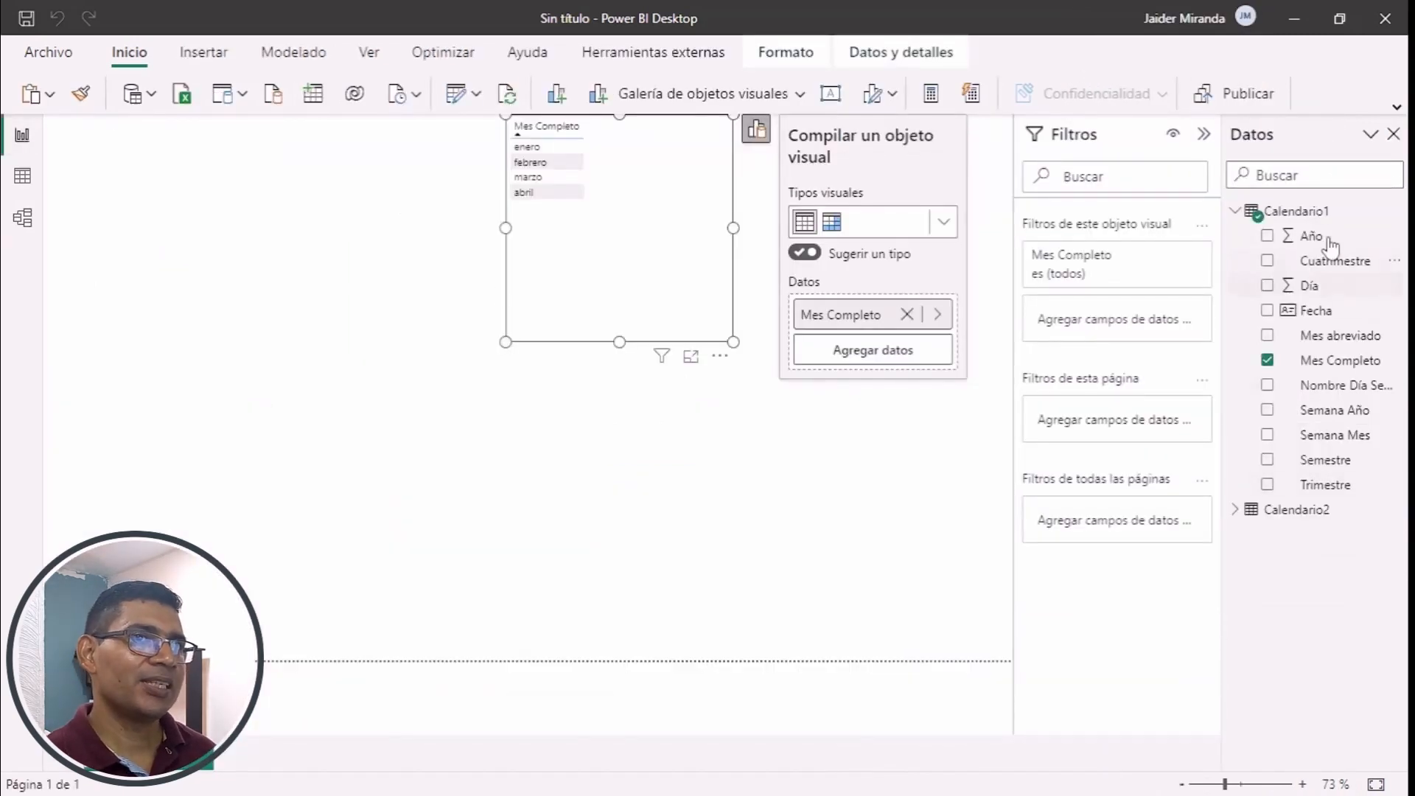